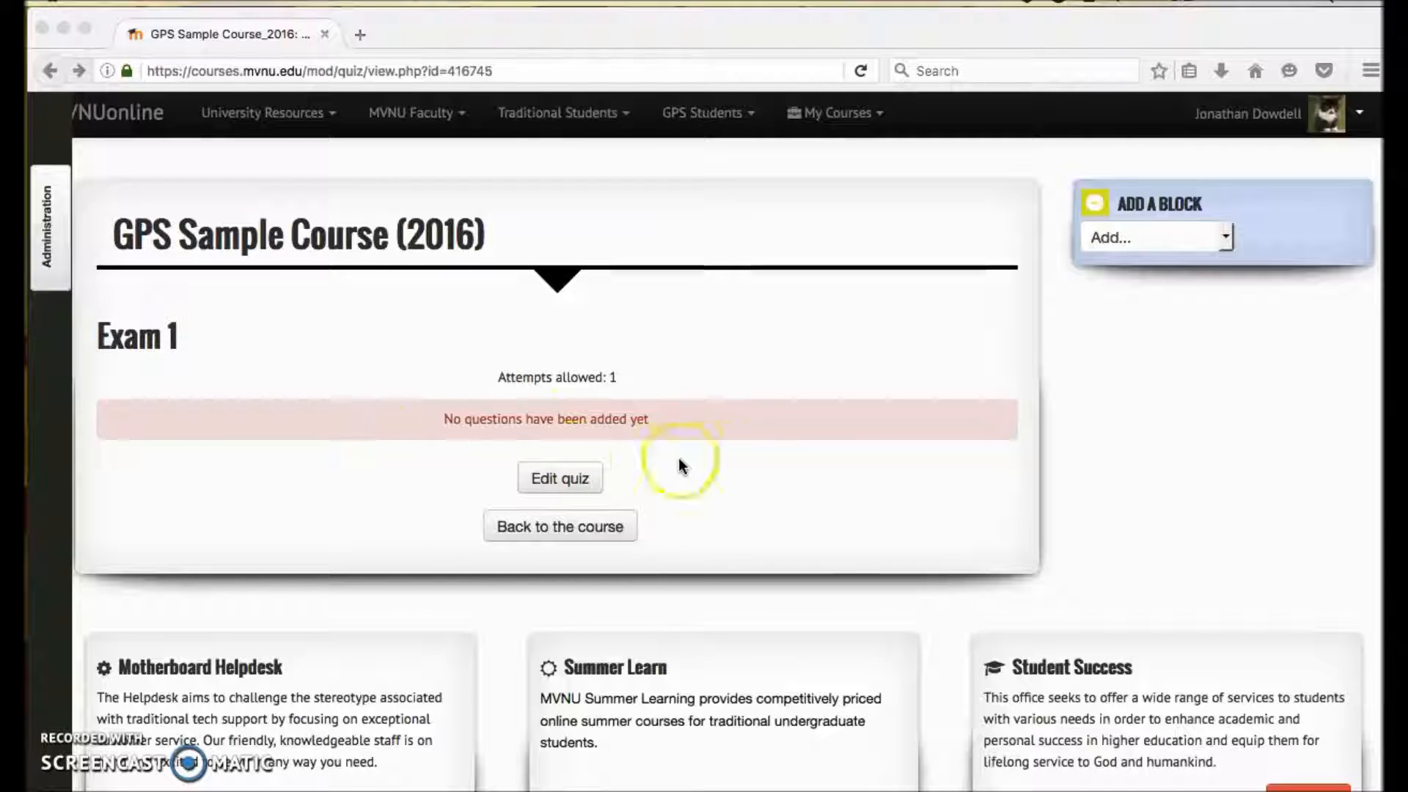
- Open the Exam 1 quiz for editing its questions
{"action": "left_click", "coordinate": [590, 477]}
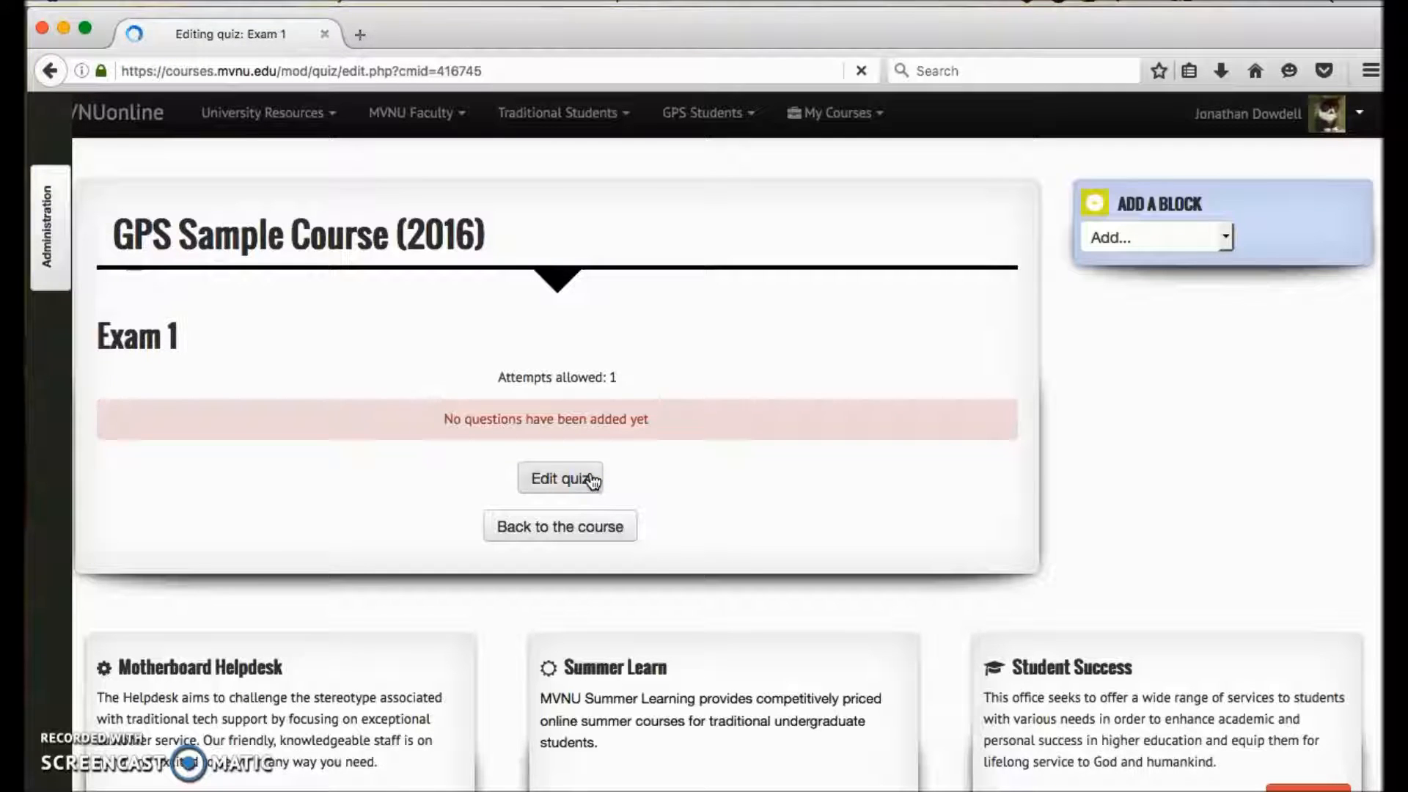
{"action": "scroll", "coordinate": [592, 481], "scroll_direction": "down", "scroll_amount": 3}
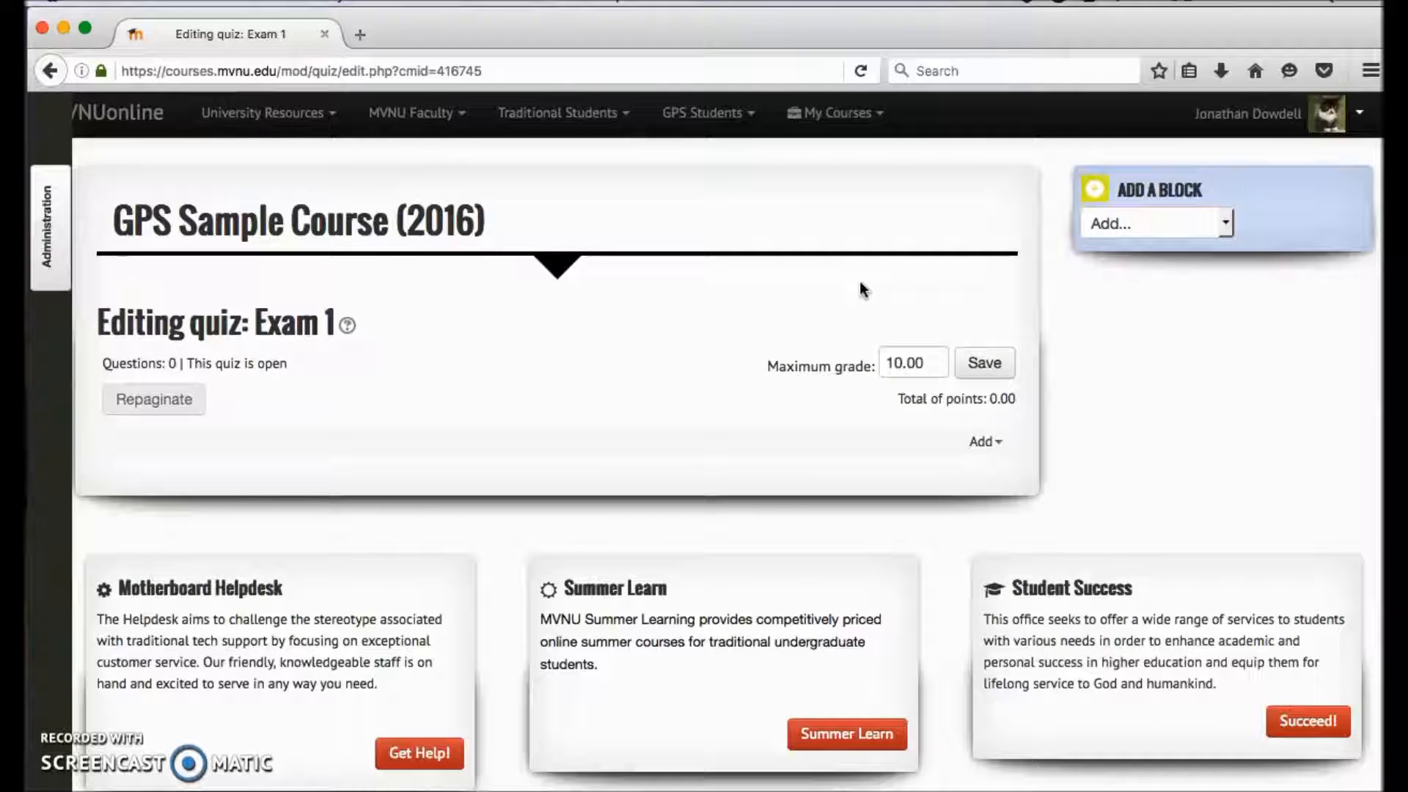
{"action": "left_click", "coordinate": [776, 406]}
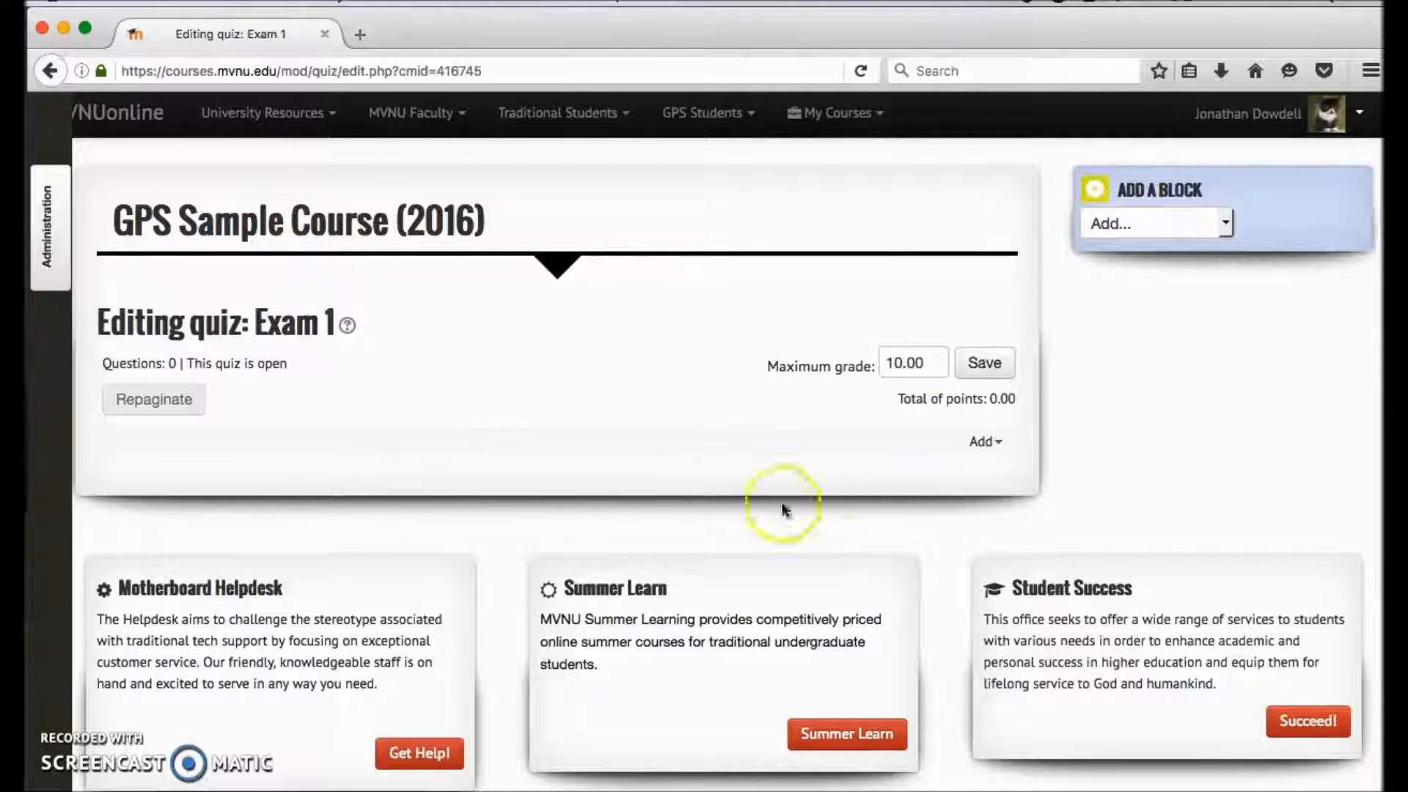
{"action": "scroll", "coordinate": [627, 468], "scroll_direction": "down", "scroll_amount": 1}
{"action": "scroll", "coordinate": [628, 466], "scroll_direction": "up", "scroll_amount": 3}
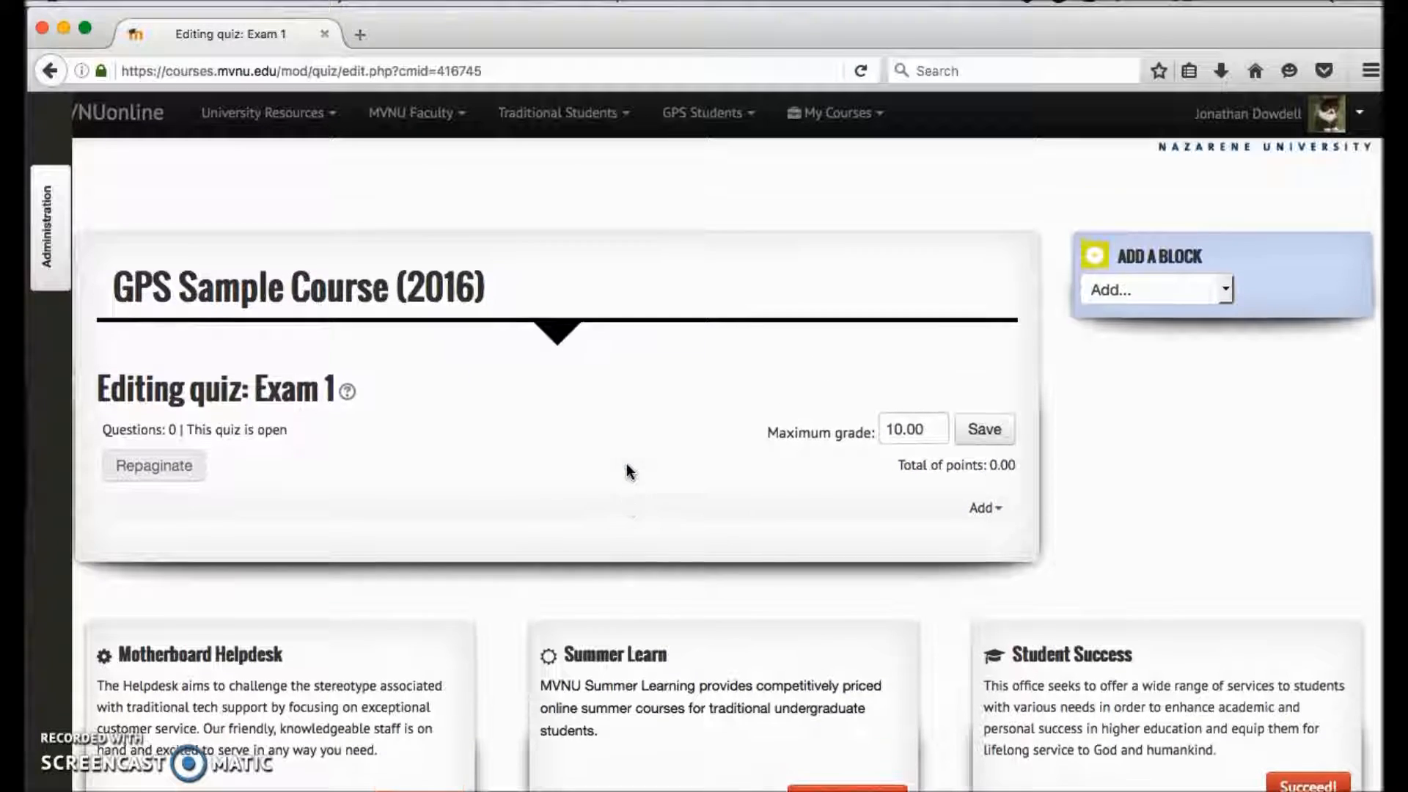
- Add a new question of the Multiple choice type to the Exam 1 quiz
{"action": "left_click", "coordinate": [982, 508]}
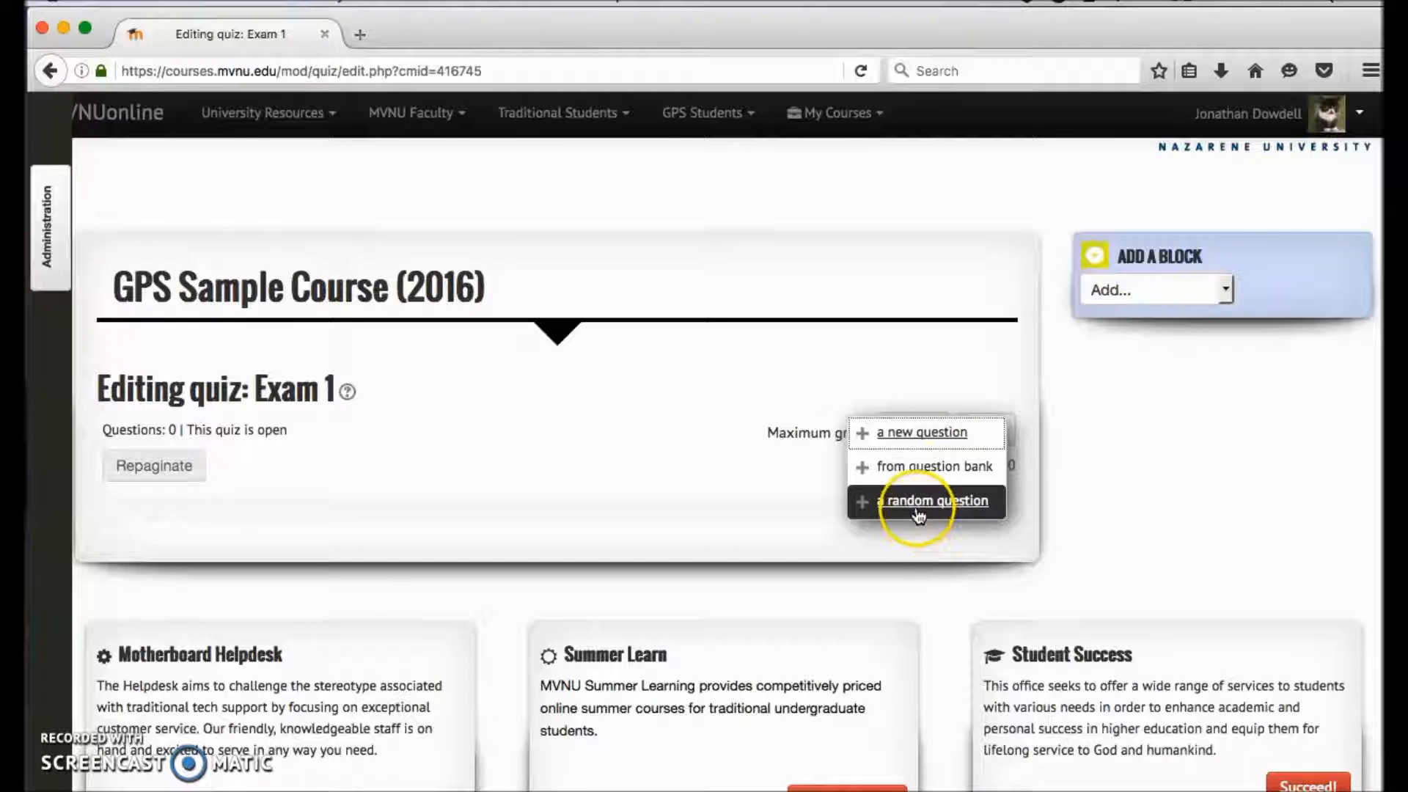
{"action": "left_click", "coordinate": [918, 434]}
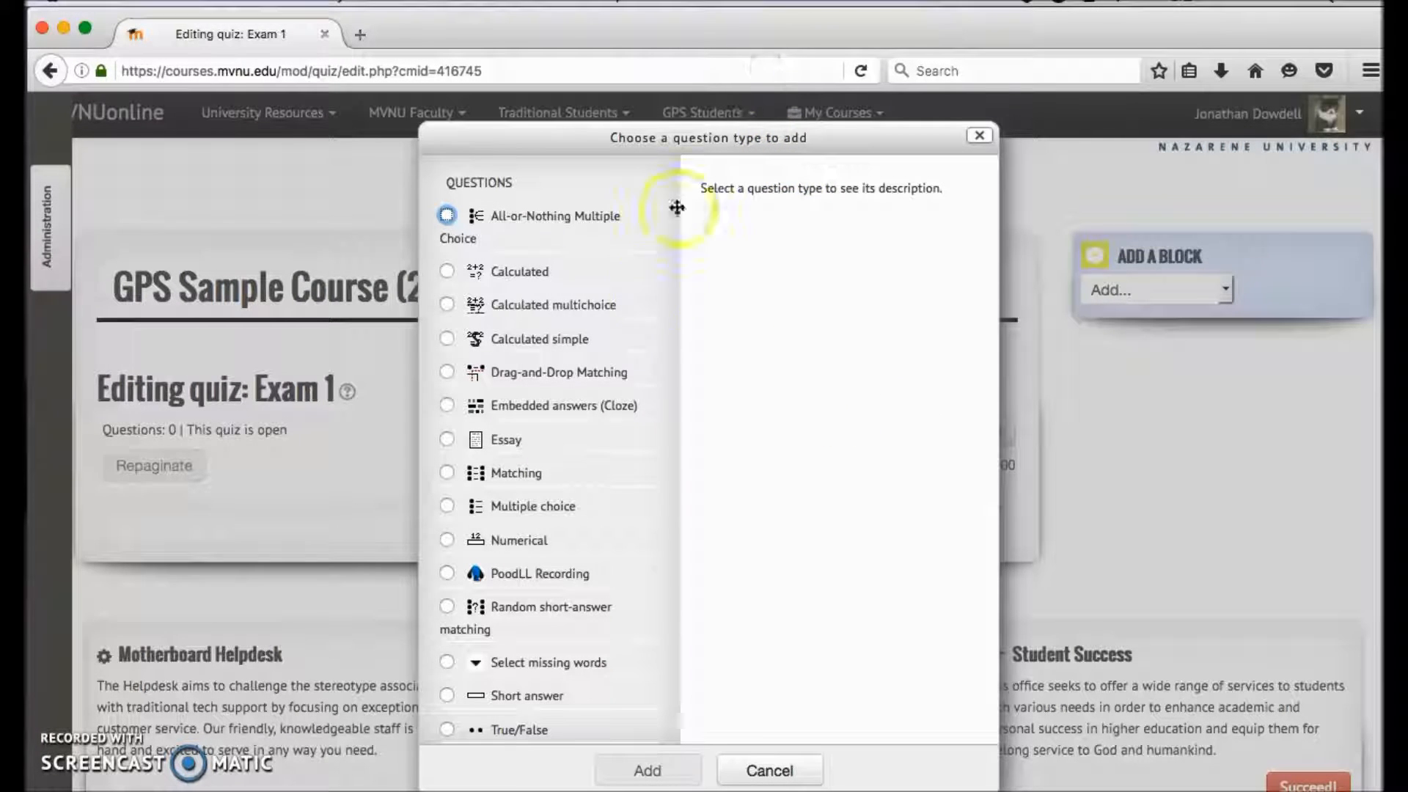
{"action": "scroll", "coordinate": [623, 374], "scroll_direction": "down", "scroll_amount": 2}
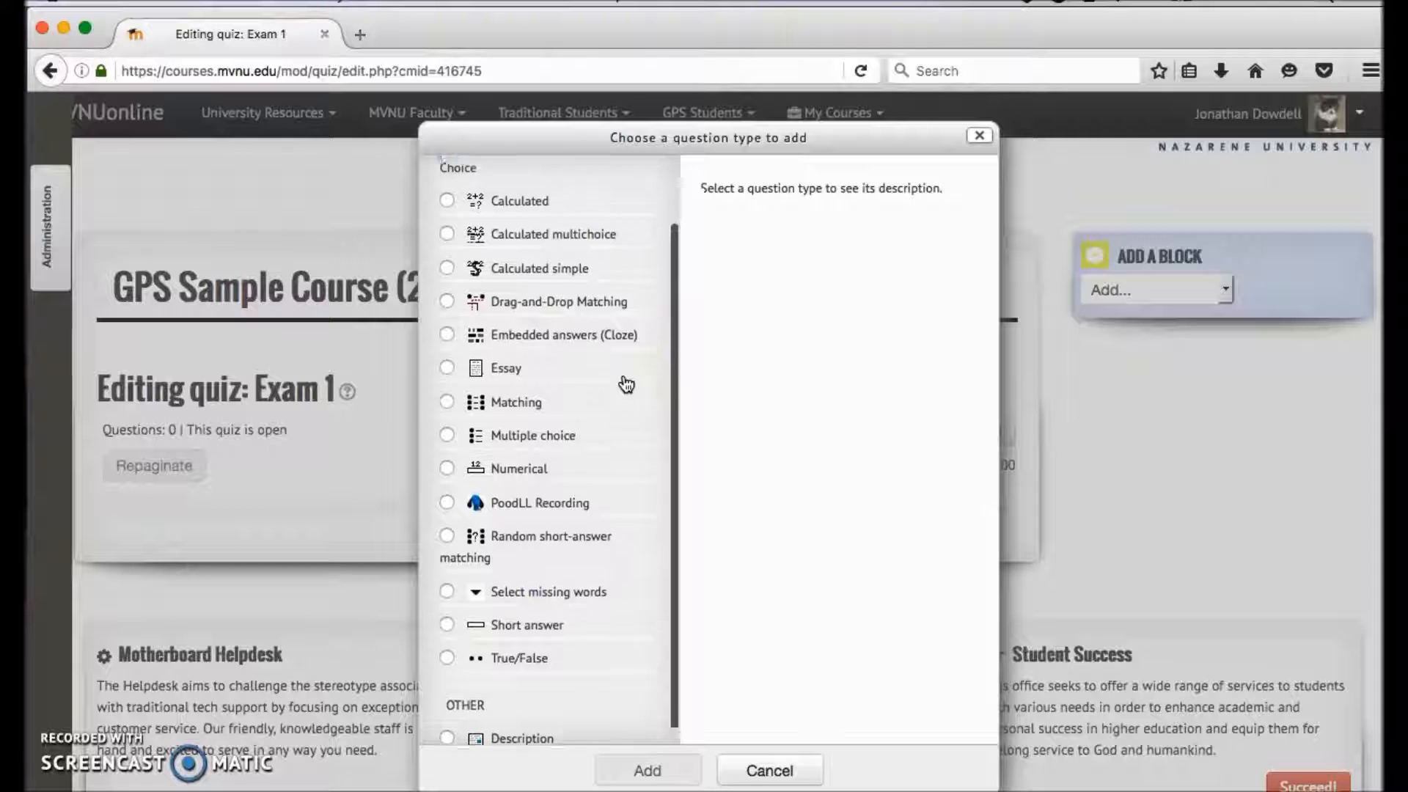
{"action": "scroll", "coordinate": [626, 383], "scroll_direction": "up", "scroll_amount": 2}
{"action": "left_click", "coordinate": [447, 215]}
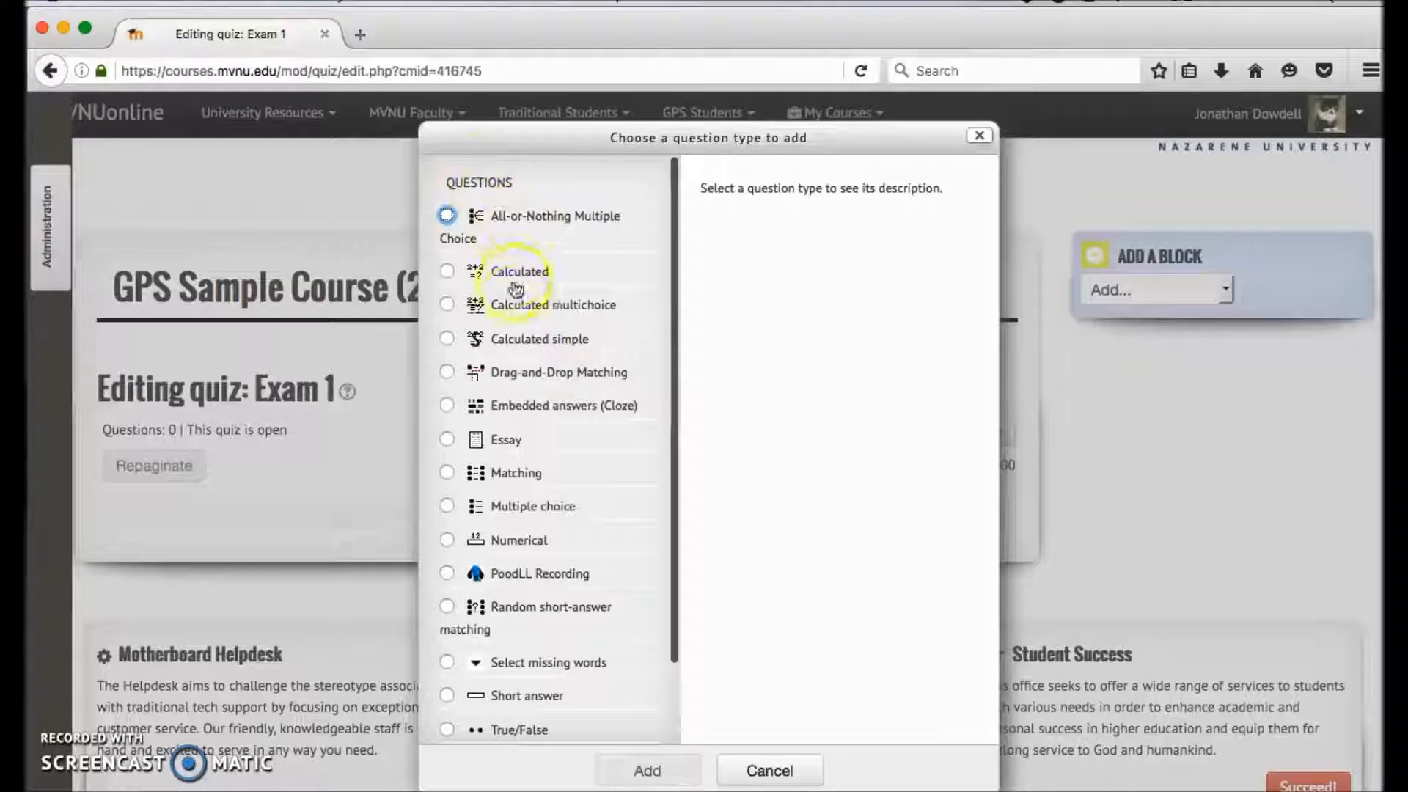
{"action": "scroll", "coordinate": [503, 456], "scroll_direction": "down", "scroll_amount": 2}
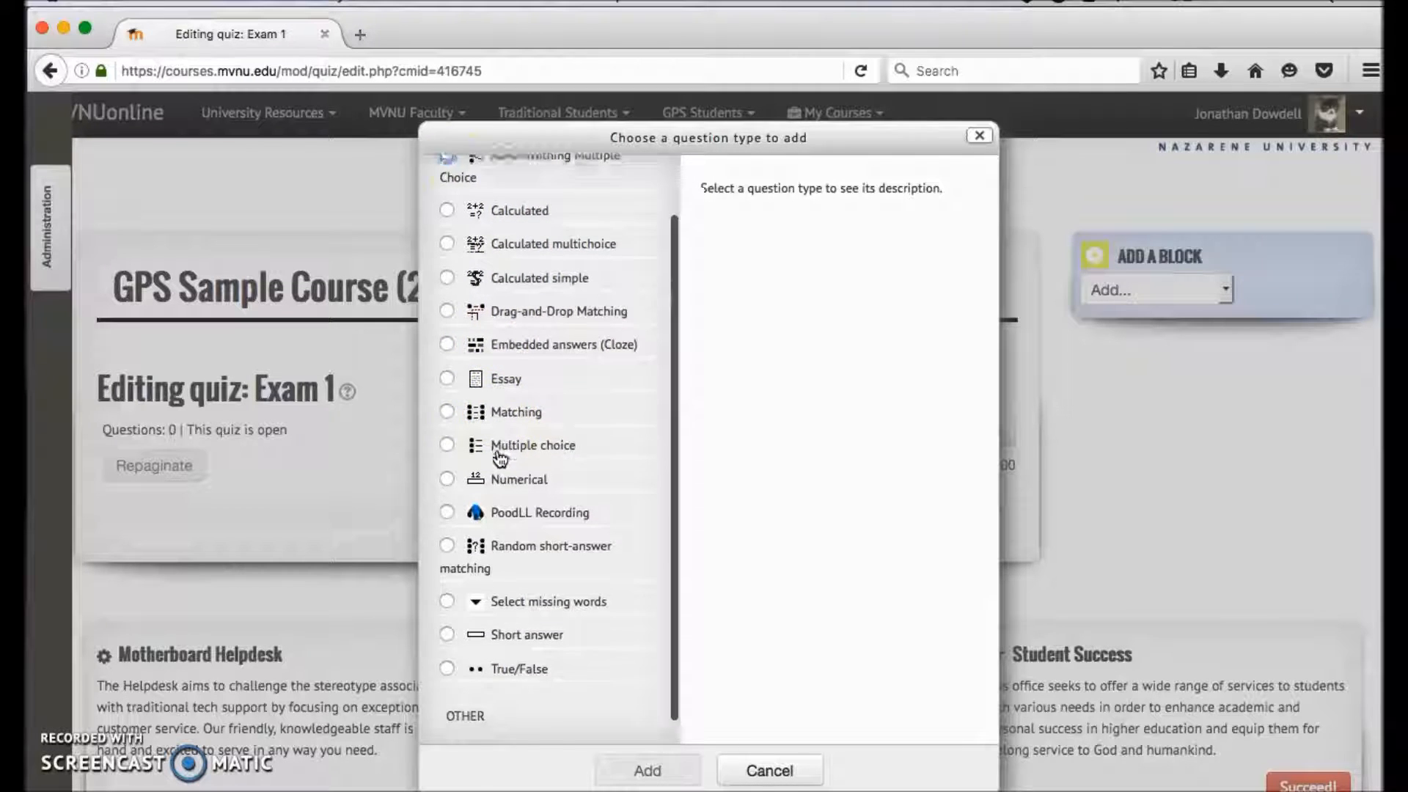
{"action": "scroll", "coordinate": [501, 458], "scroll_direction": "down", "scroll_amount": 1}
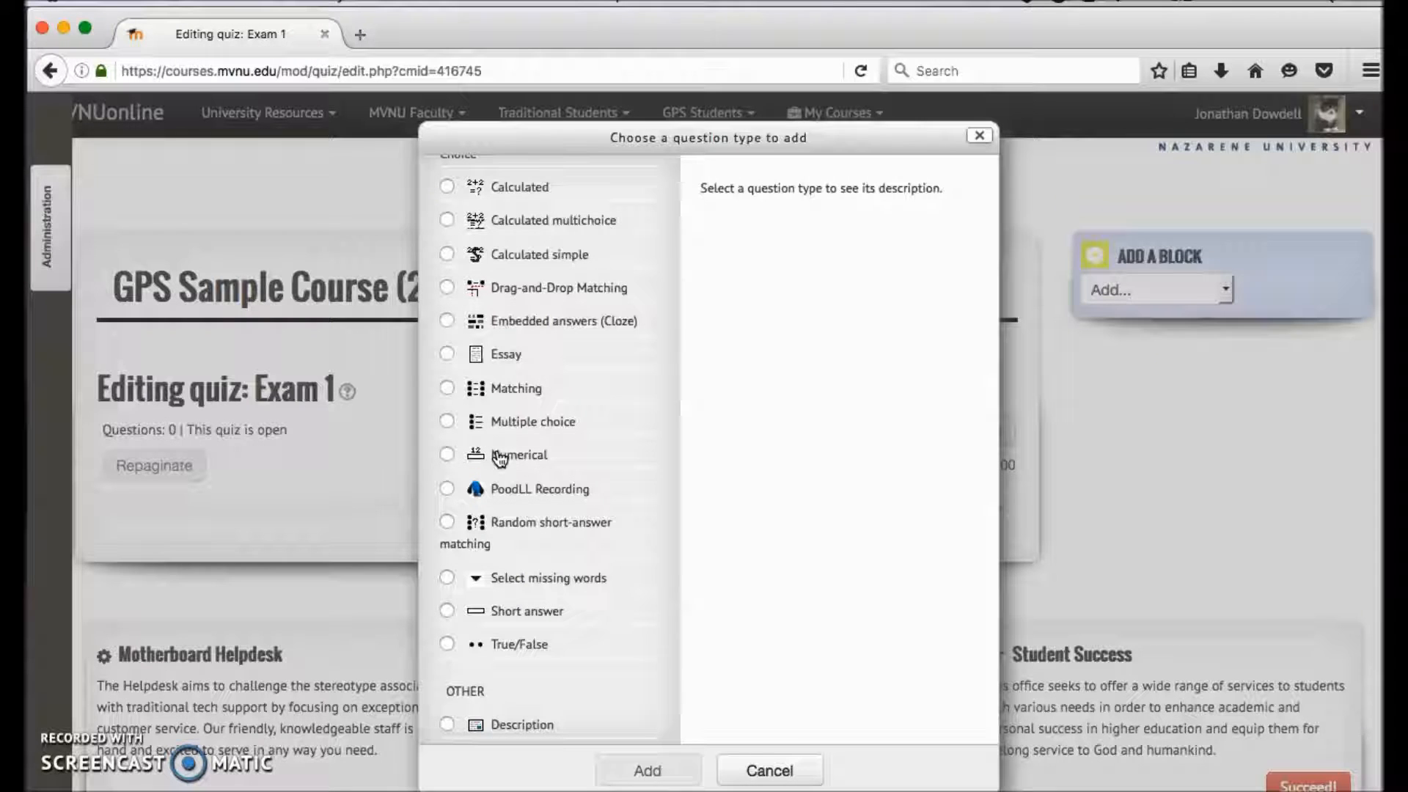
{"action": "scroll", "coordinate": [500, 458], "scroll_direction": "up", "scroll_amount": 3}
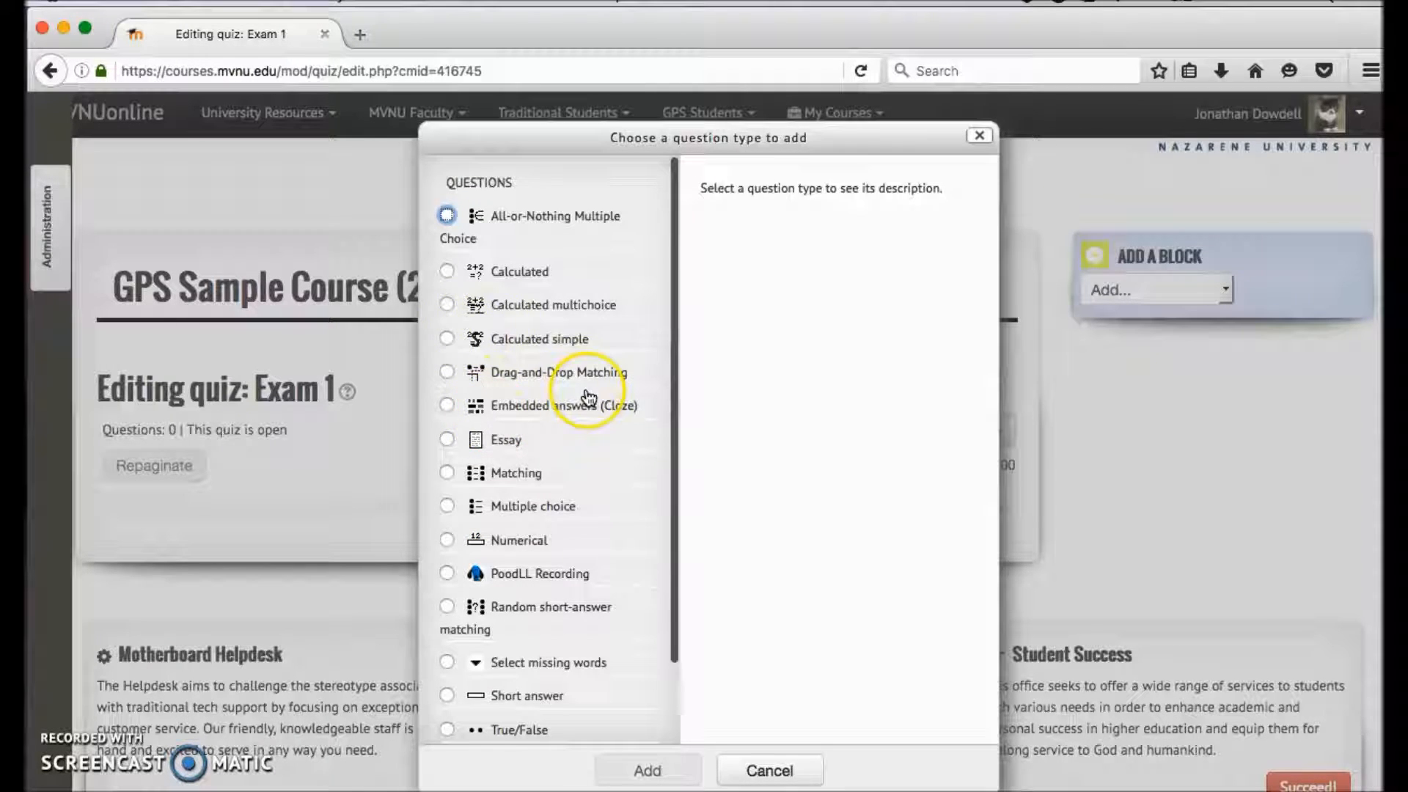
{"action": "scroll", "coordinate": [587, 396], "scroll_direction": "down", "scroll_amount": 3}
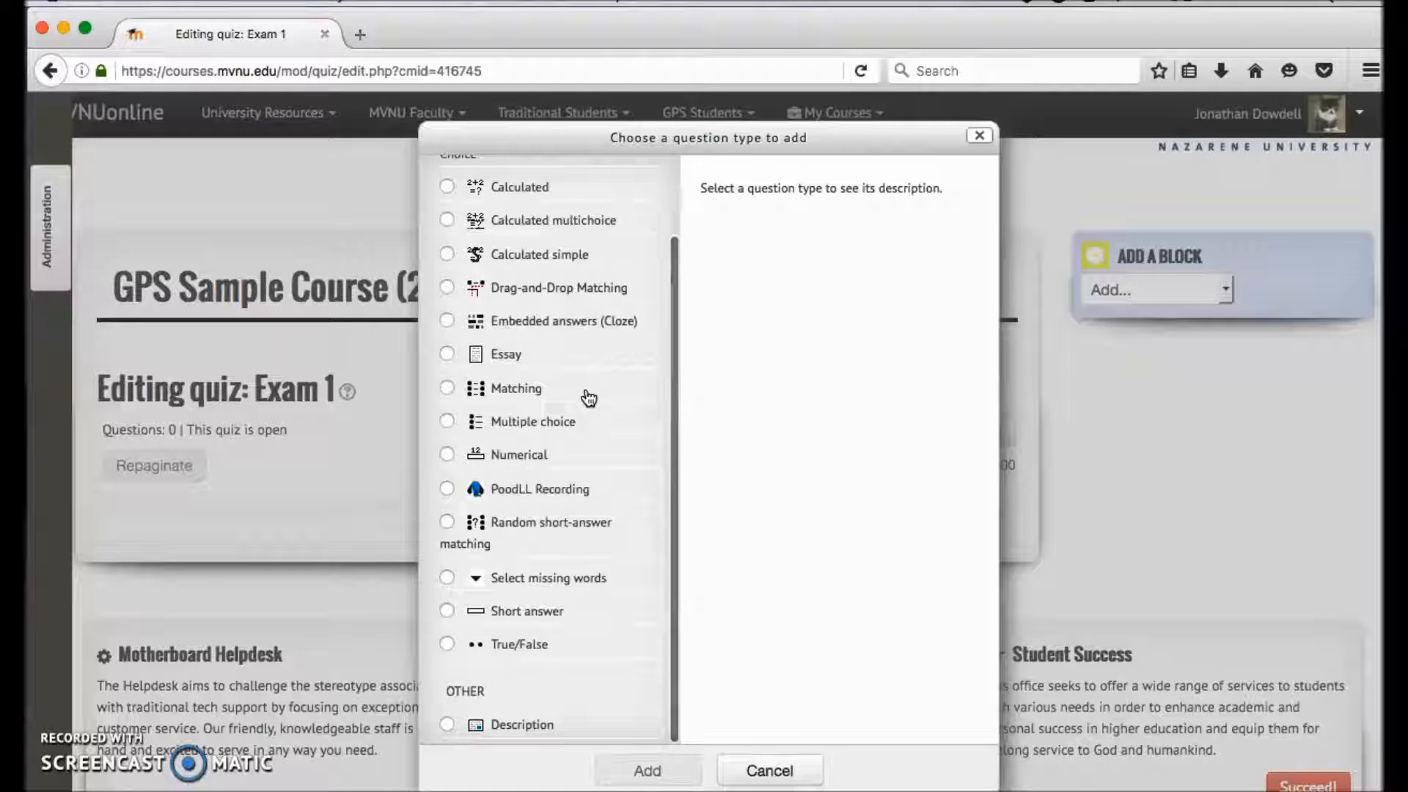
{"action": "scroll", "coordinate": [586, 396], "scroll_direction": "up", "scroll_amount": 3}
{"action": "left_click", "coordinate": [446, 506]}
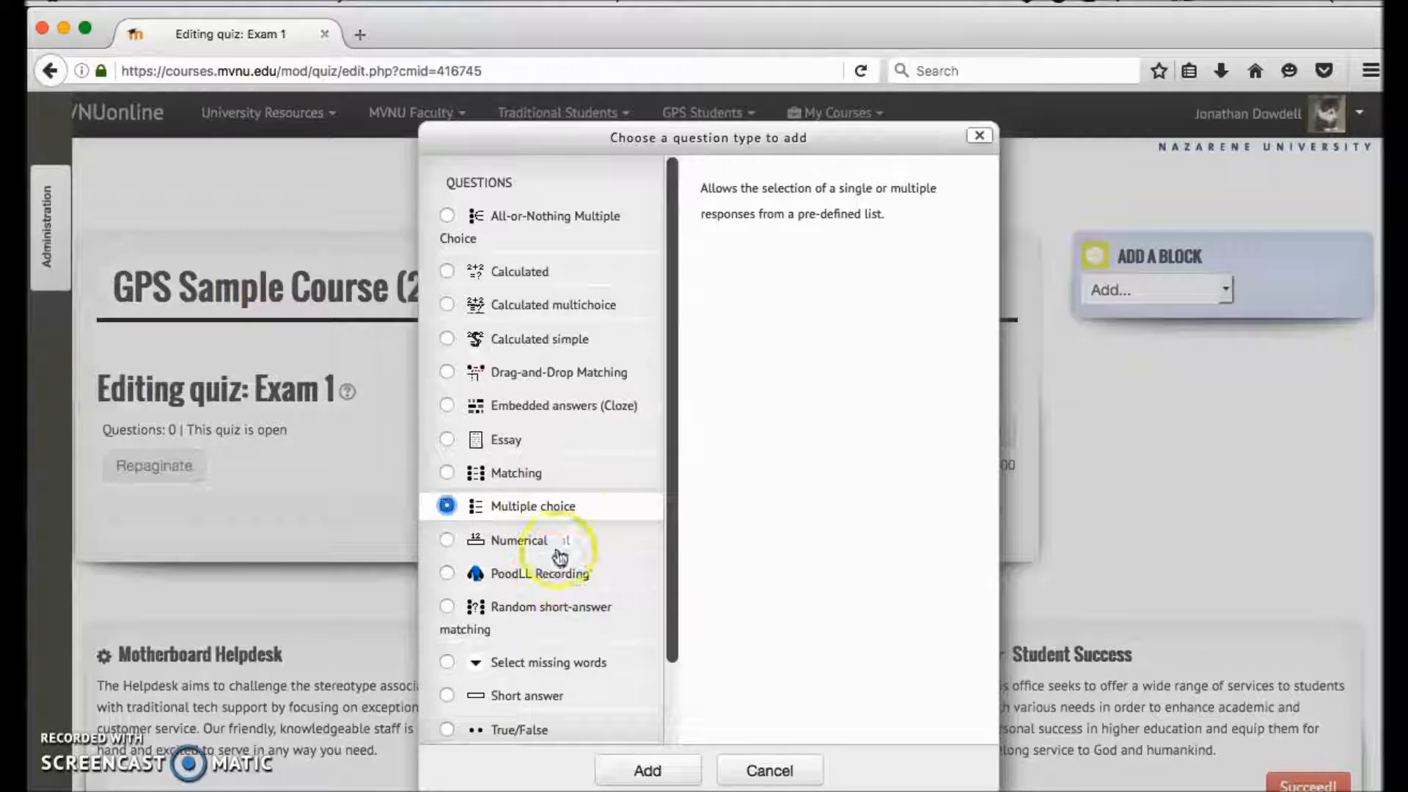
{"action": "left_click", "coordinate": [646, 779]}
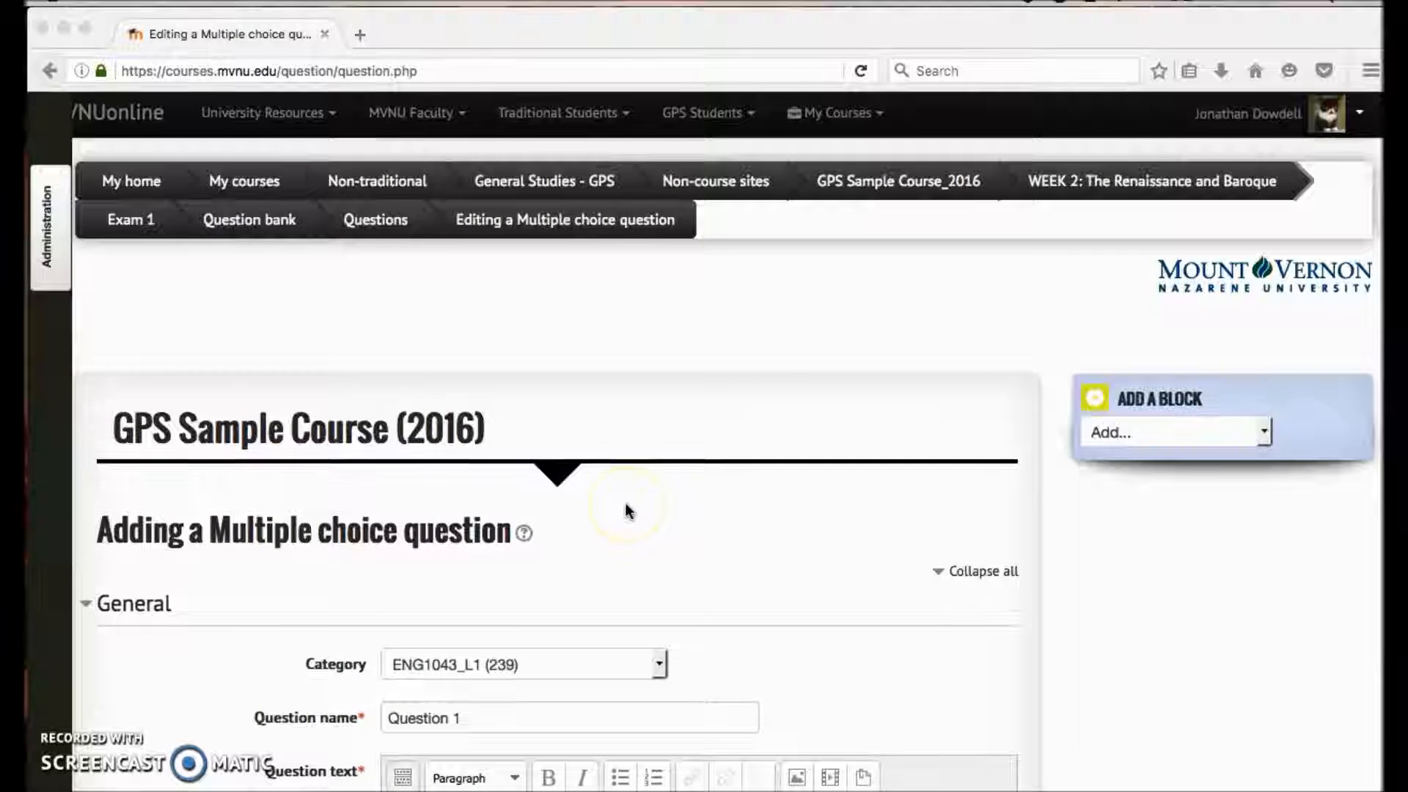
- Review the question name and the question text in the General section of the multiple choice form
{"action": "scroll", "coordinate": [627, 509], "scroll_direction": "down", "scroll_amount": 2}
{"action": "scroll", "coordinate": [627, 512], "scroll_direction": "down", "scroll_amount": 3}
{"action": "left_click_drag", "start_coordinate": [506, 497], "coordinate": [391, 500]}
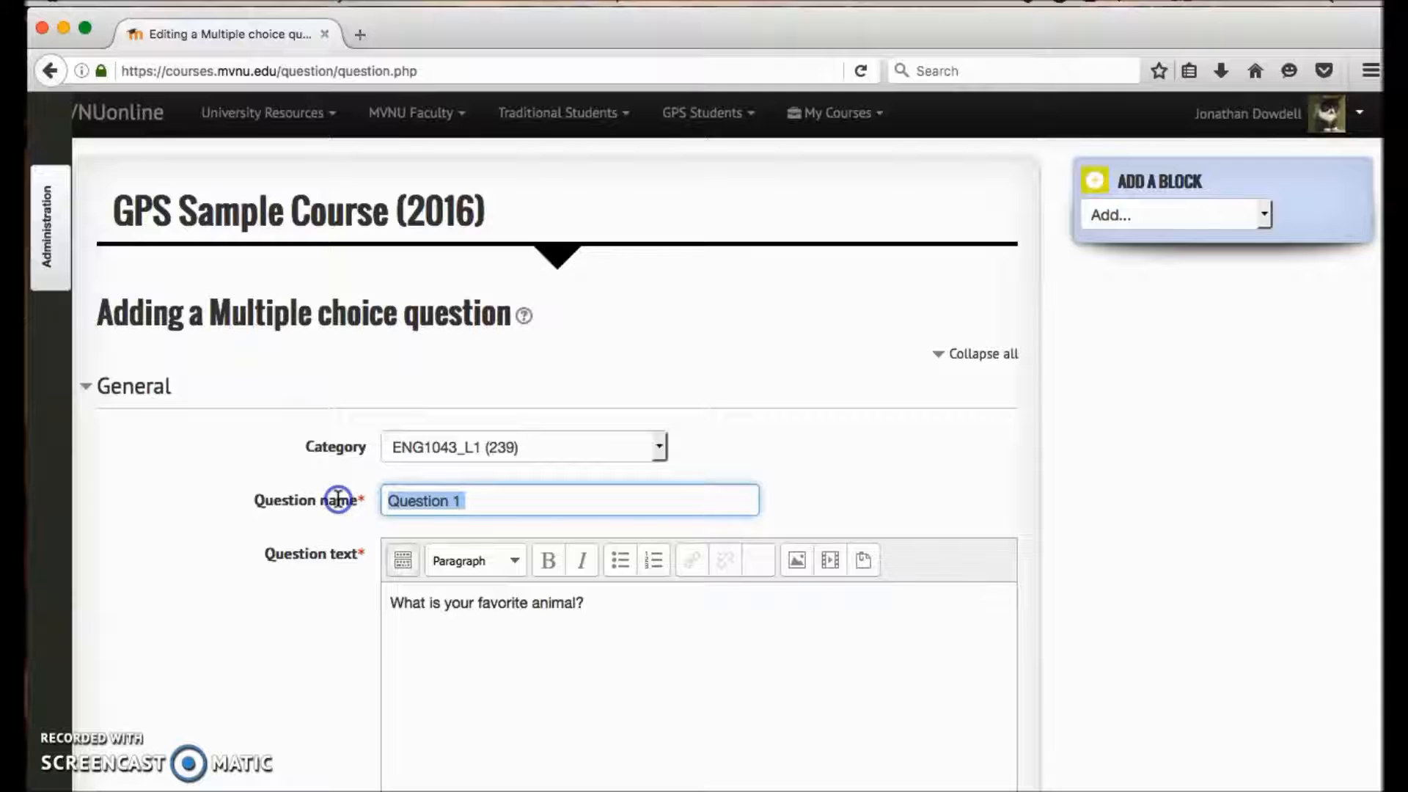
{"action": "scroll", "coordinate": [338, 499], "scroll_direction": "down", "scroll_amount": 3}
{"action": "left_click_drag", "start_coordinate": [625, 487], "coordinate": [371, 481]}
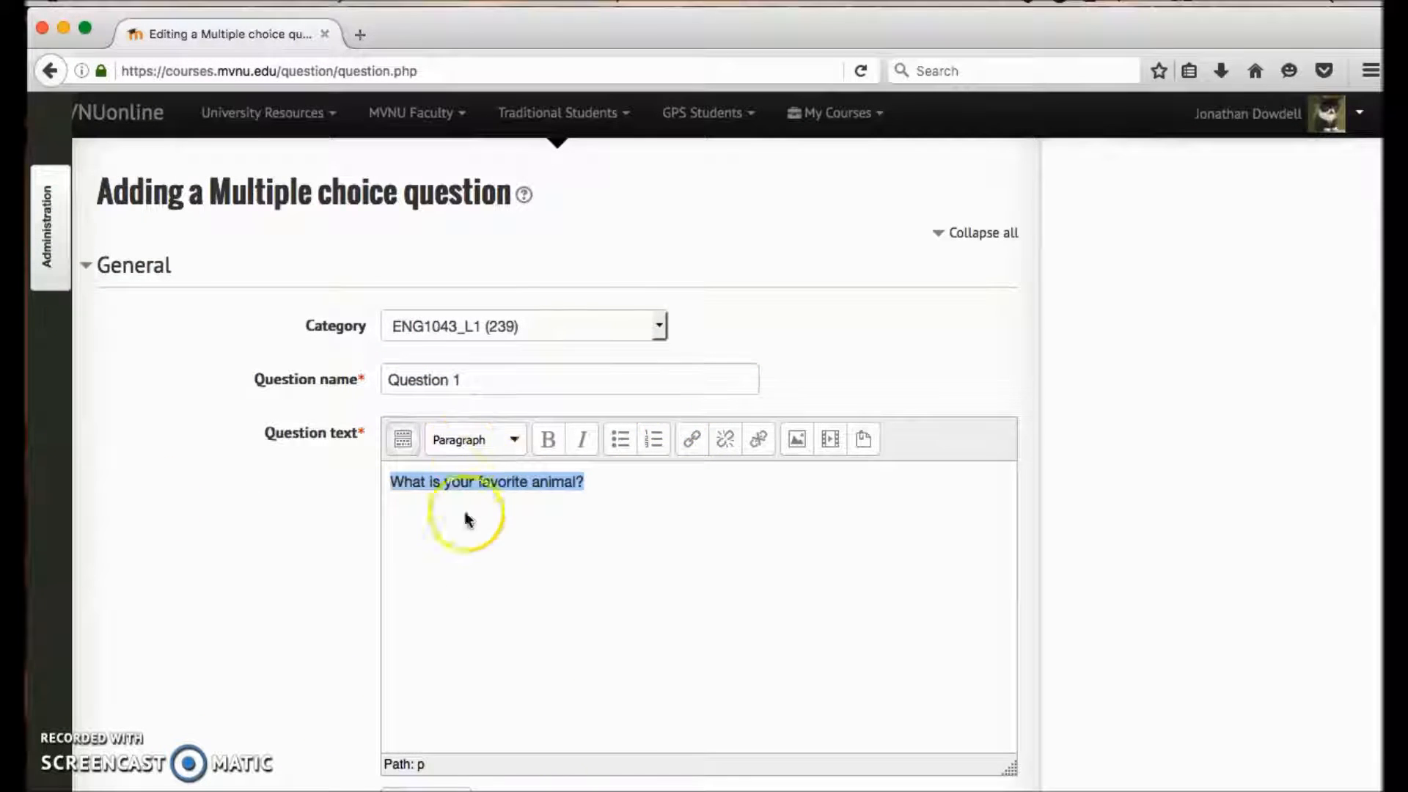
- Examine the default points, general feedback, and the answer-count, shuffle and numbering settings of the multiple choice question
{"action": "scroll", "coordinate": [516, 535], "scroll_direction": "down", "scroll_amount": 5}
{"action": "scroll", "coordinate": [516, 537], "scroll_direction": "down", "scroll_amount": 5}
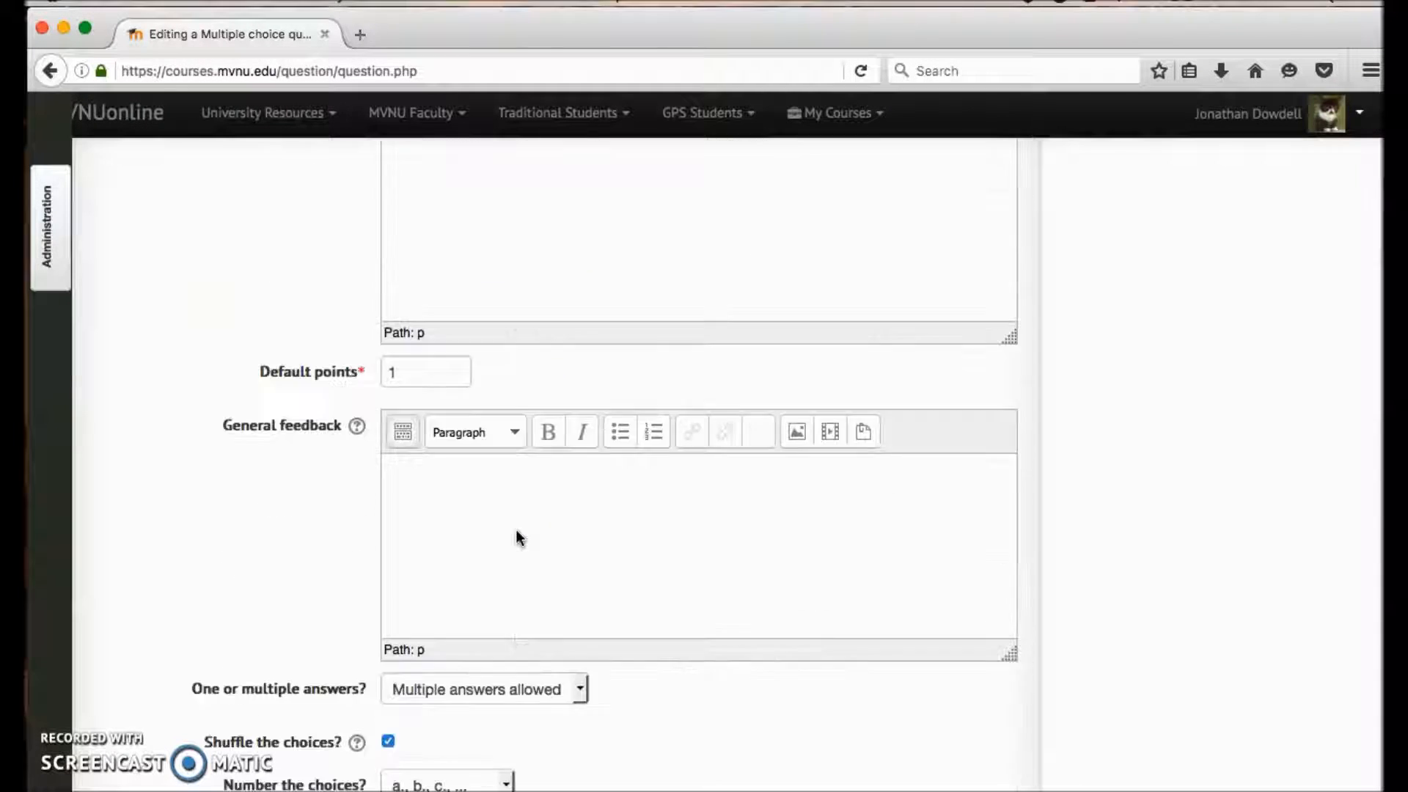
{"action": "left_click", "coordinate": [541, 482]}
{"action": "scroll", "coordinate": [541, 481], "scroll_direction": "up", "scroll_amount": 3}
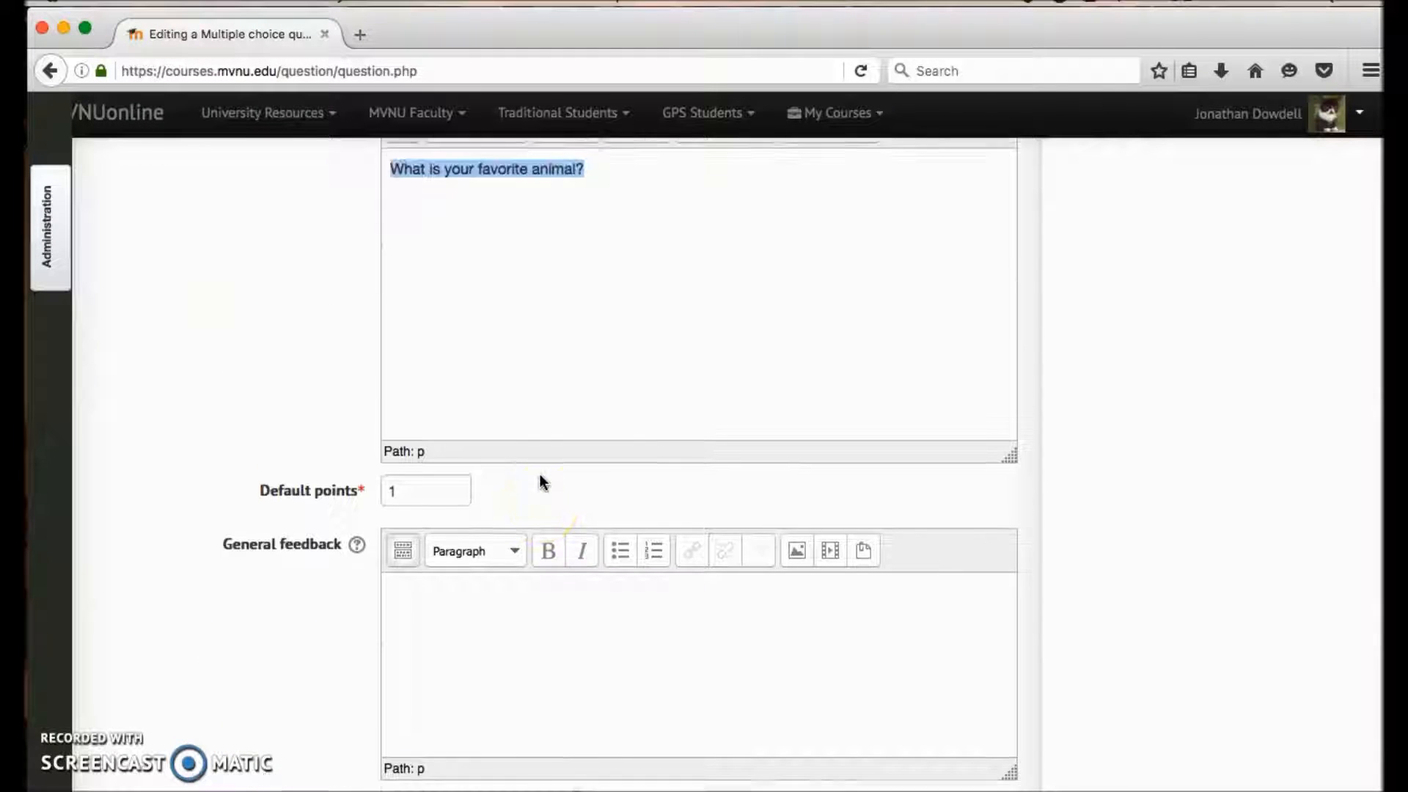
{"action": "scroll", "coordinate": [540, 481], "scroll_direction": "down", "scroll_amount": 5}
{"action": "scroll", "coordinate": [541, 481], "scroll_direction": "up", "scroll_amount": 3}
{"action": "left_click", "coordinate": [297, 550]}
{"action": "scroll", "coordinate": [316, 557], "scroll_direction": "down", "scroll_amount": 6}
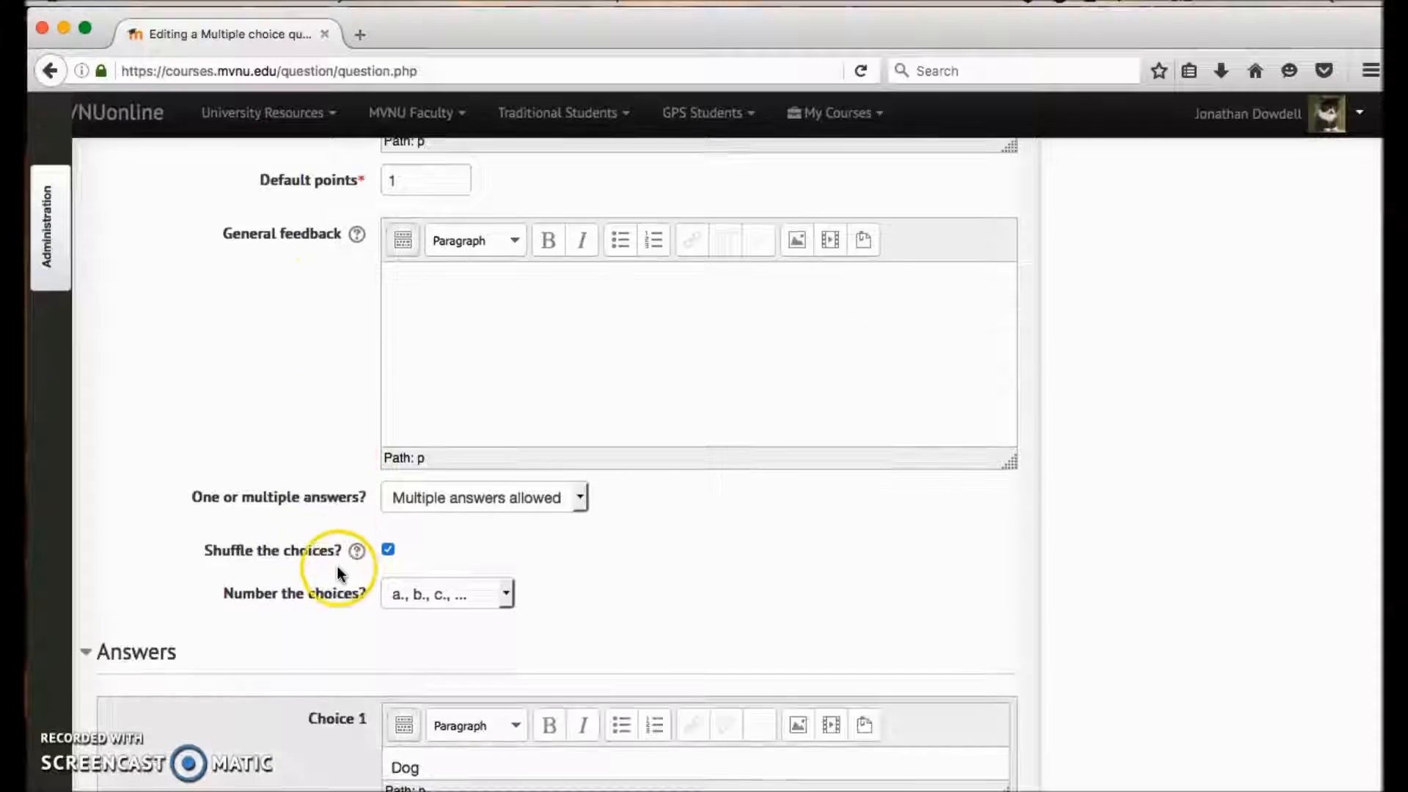
{"action": "scroll", "coordinate": [397, 515], "scroll_direction": "up", "scroll_amount": 1}
{"action": "scroll", "coordinate": [337, 274], "scroll_direction": "up", "scroll_amount": 2}
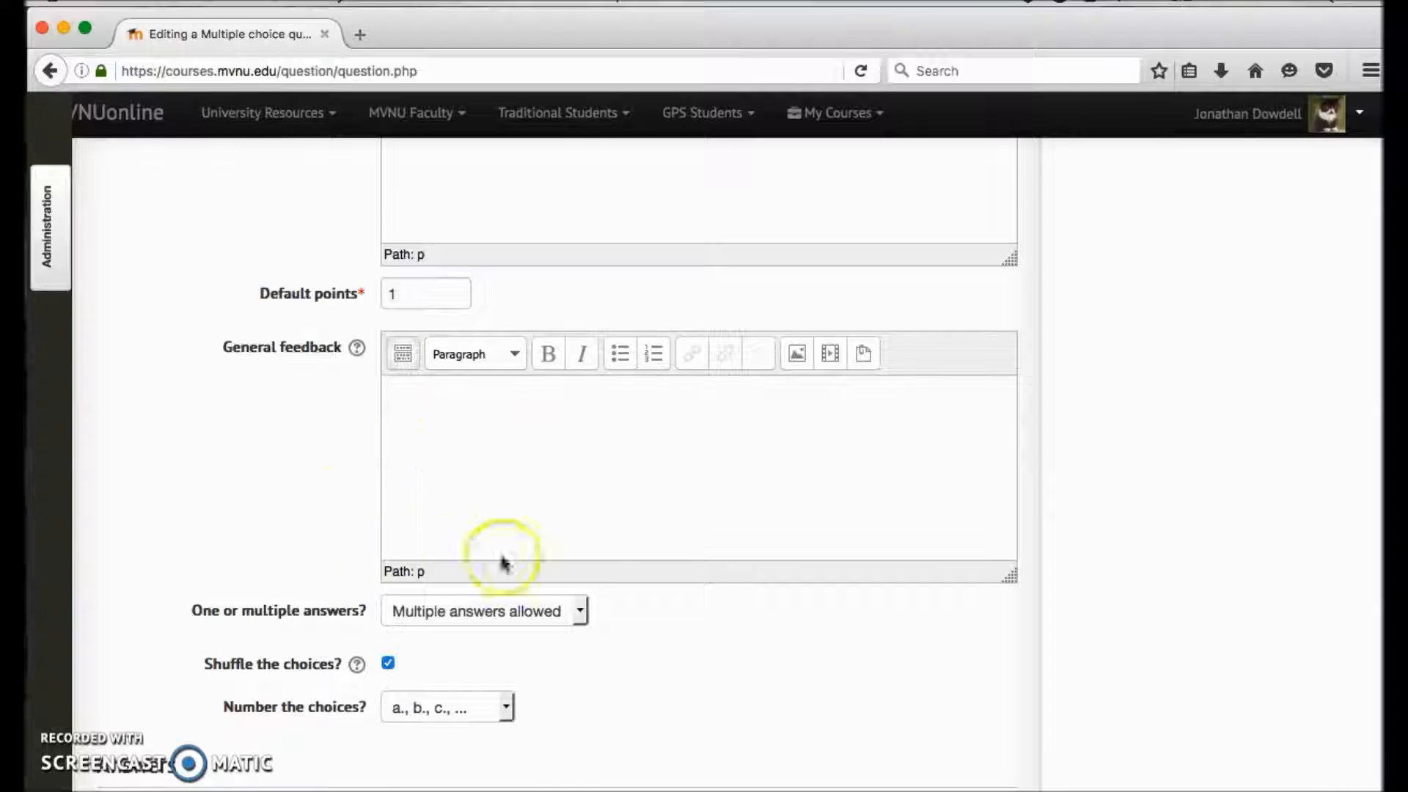
{"action": "scroll", "coordinate": [465, 381], "scroll_direction": "down", "scroll_amount": 2}
{"action": "scroll", "coordinate": [465, 390], "scroll_direction": "down", "scroll_amount": 5}
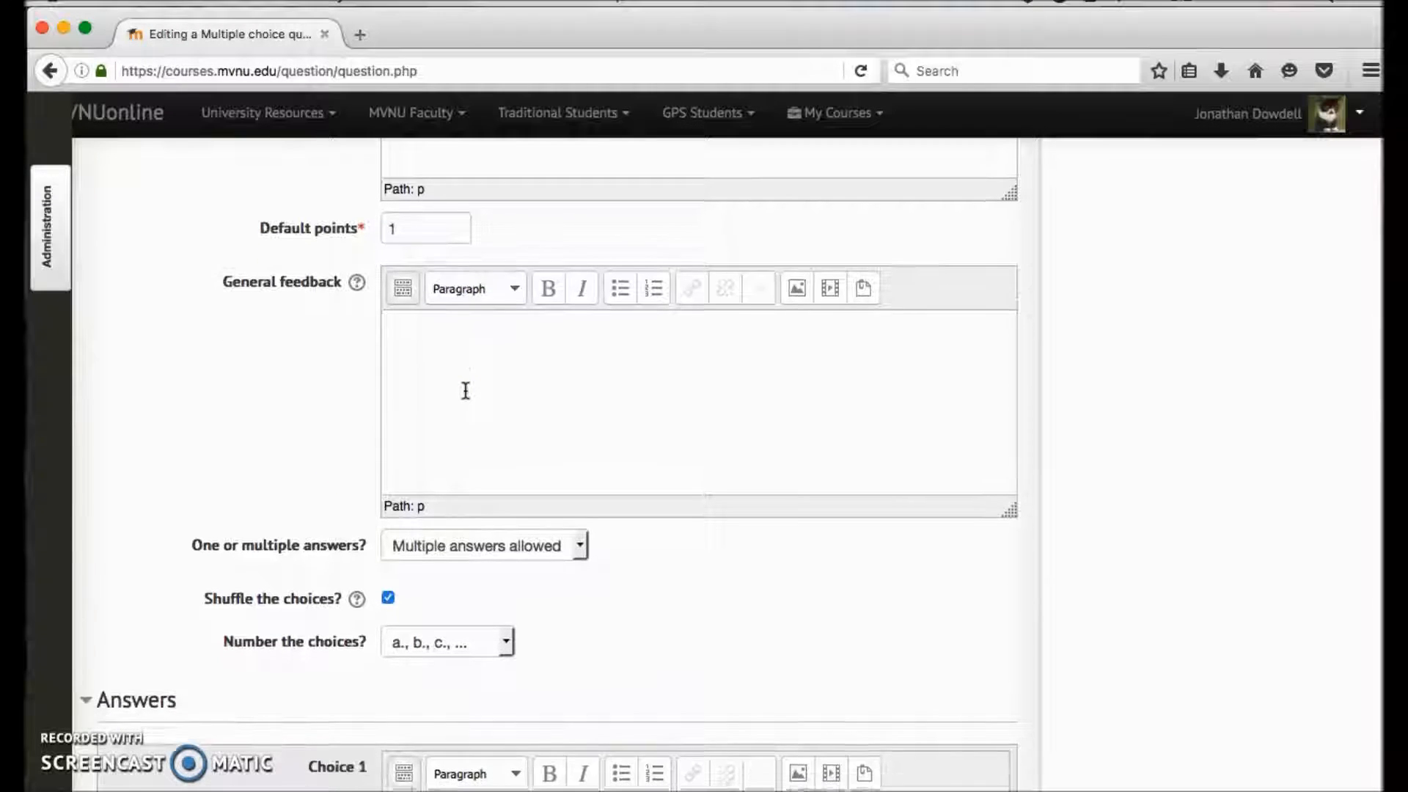
{"action": "scroll", "coordinate": [477, 440], "scroll_direction": "down", "scroll_amount": 6}
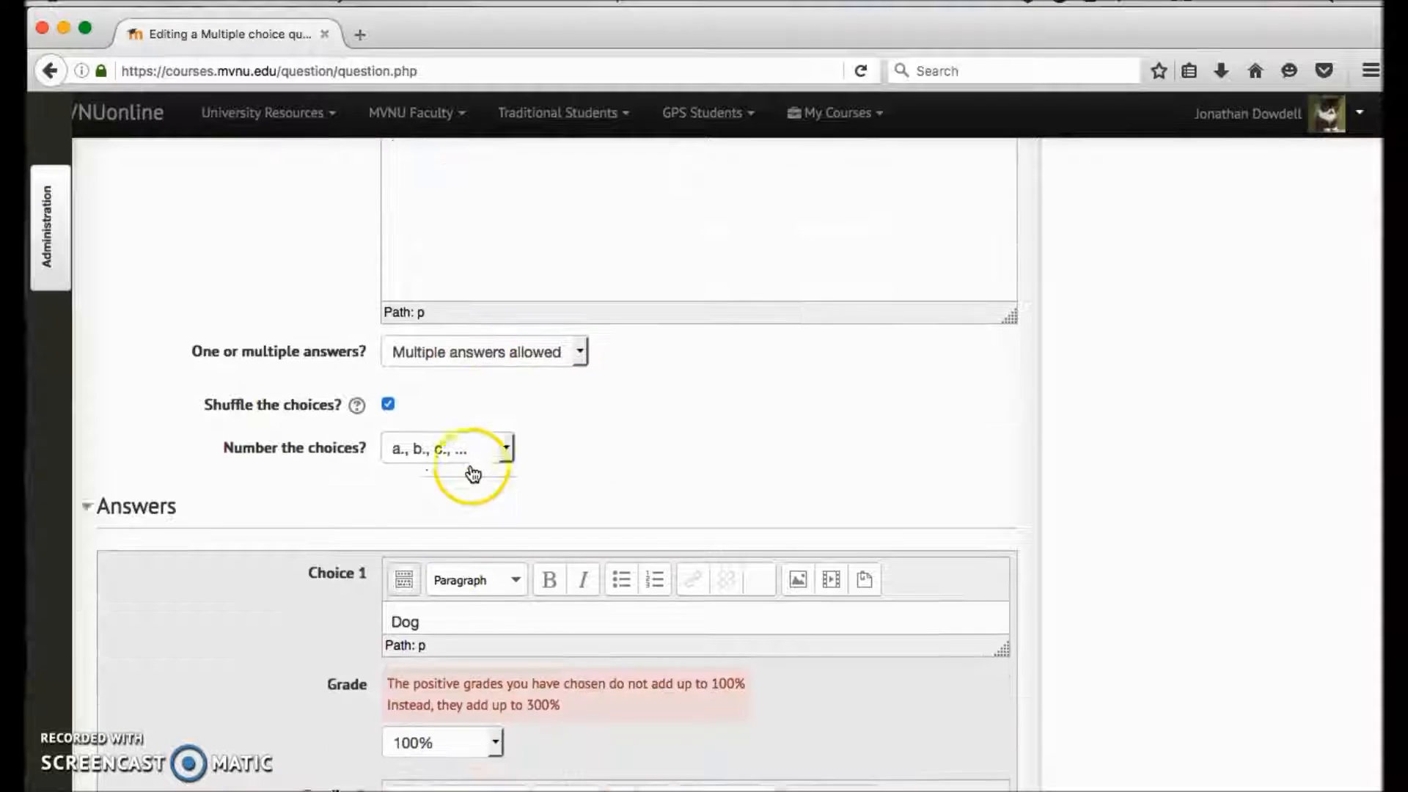
{"action": "scroll", "coordinate": [509, 429], "scroll_direction": "up", "scroll_amount": 6}
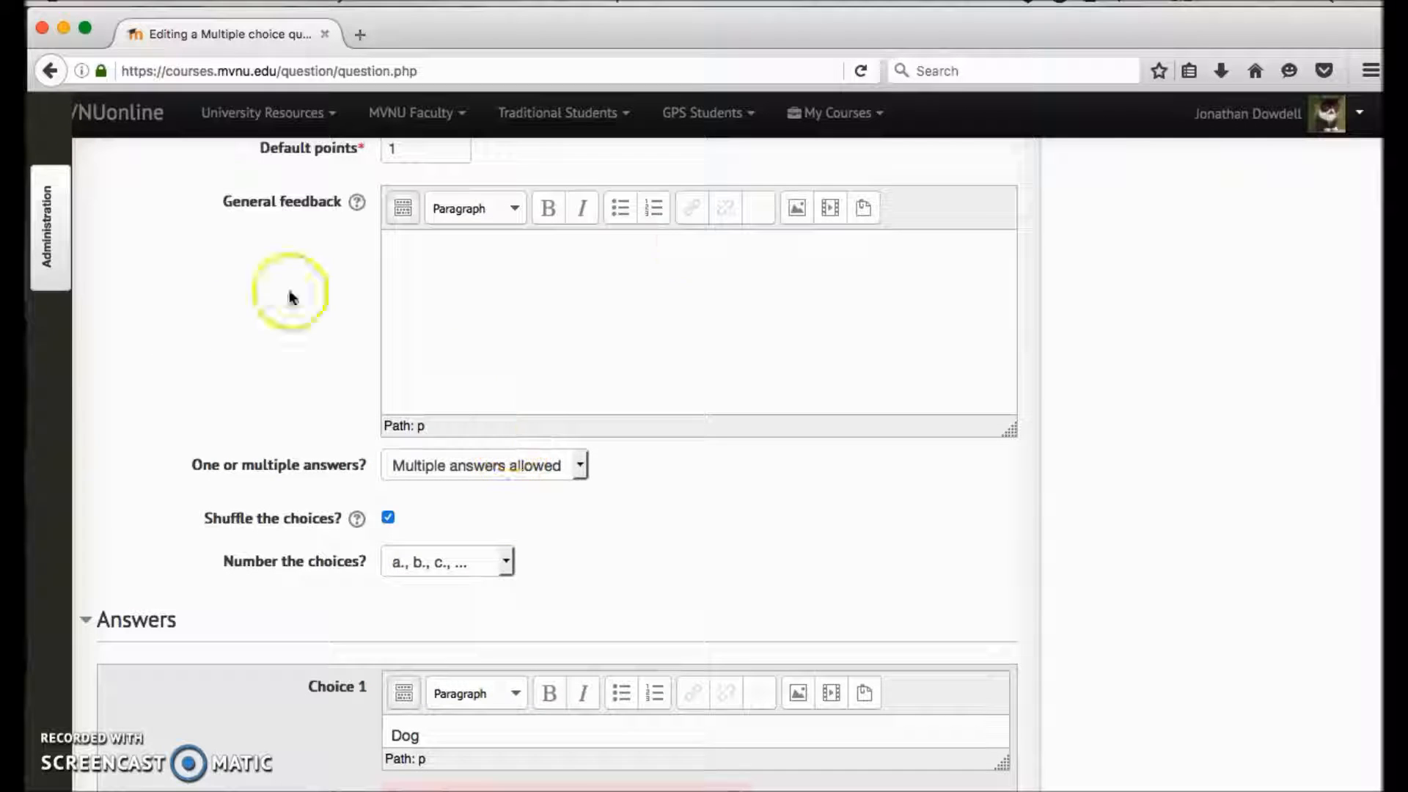
- Switch the question to One answer only and back to Multiple answers allowed
{"action": "left_click", "coordinate": [472, 465]}
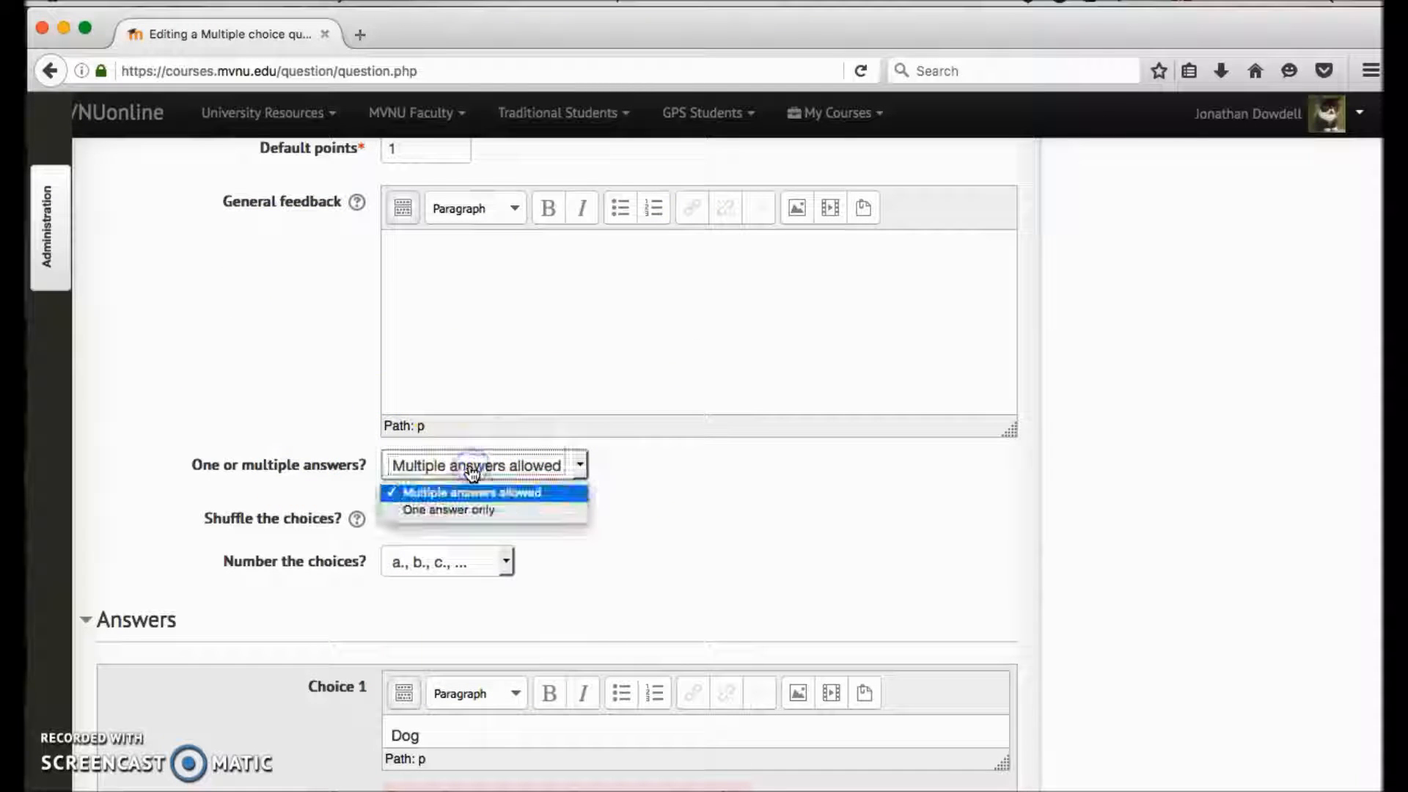
{"action": "left_click", "coordinate": [489, 505]}
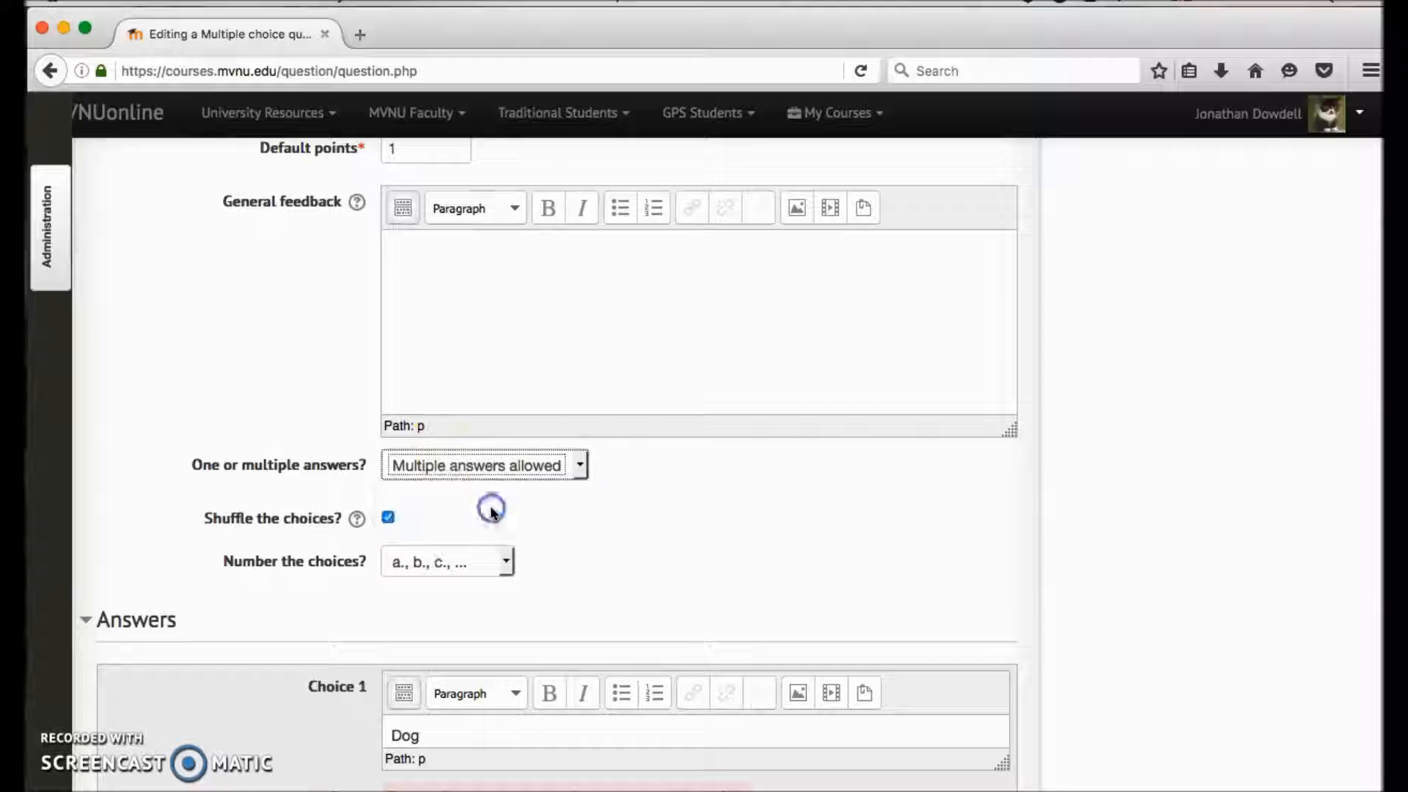
{"action": "left_click", "coordinate": [488, 472]}
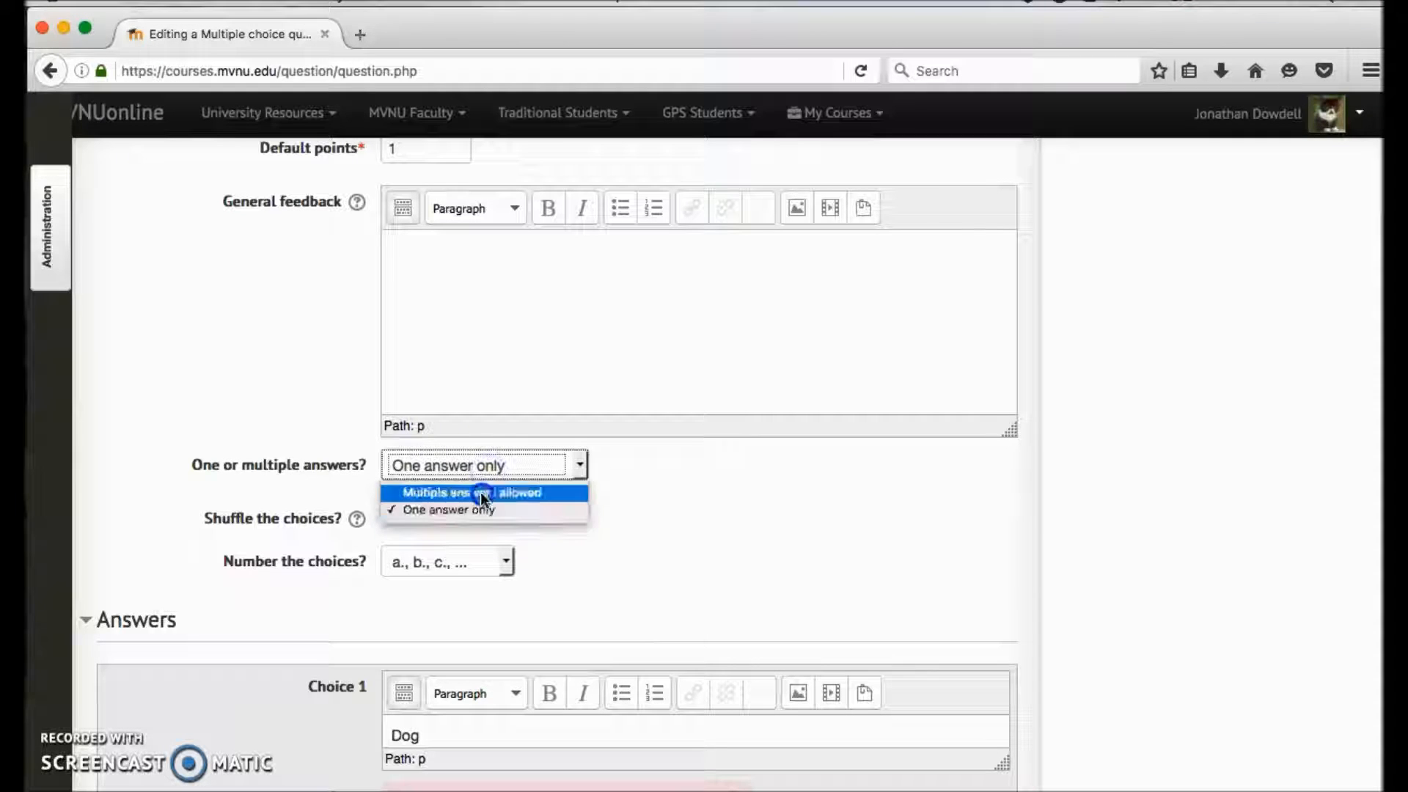
{"action": "left_click", "coordinate": [481, 492]}
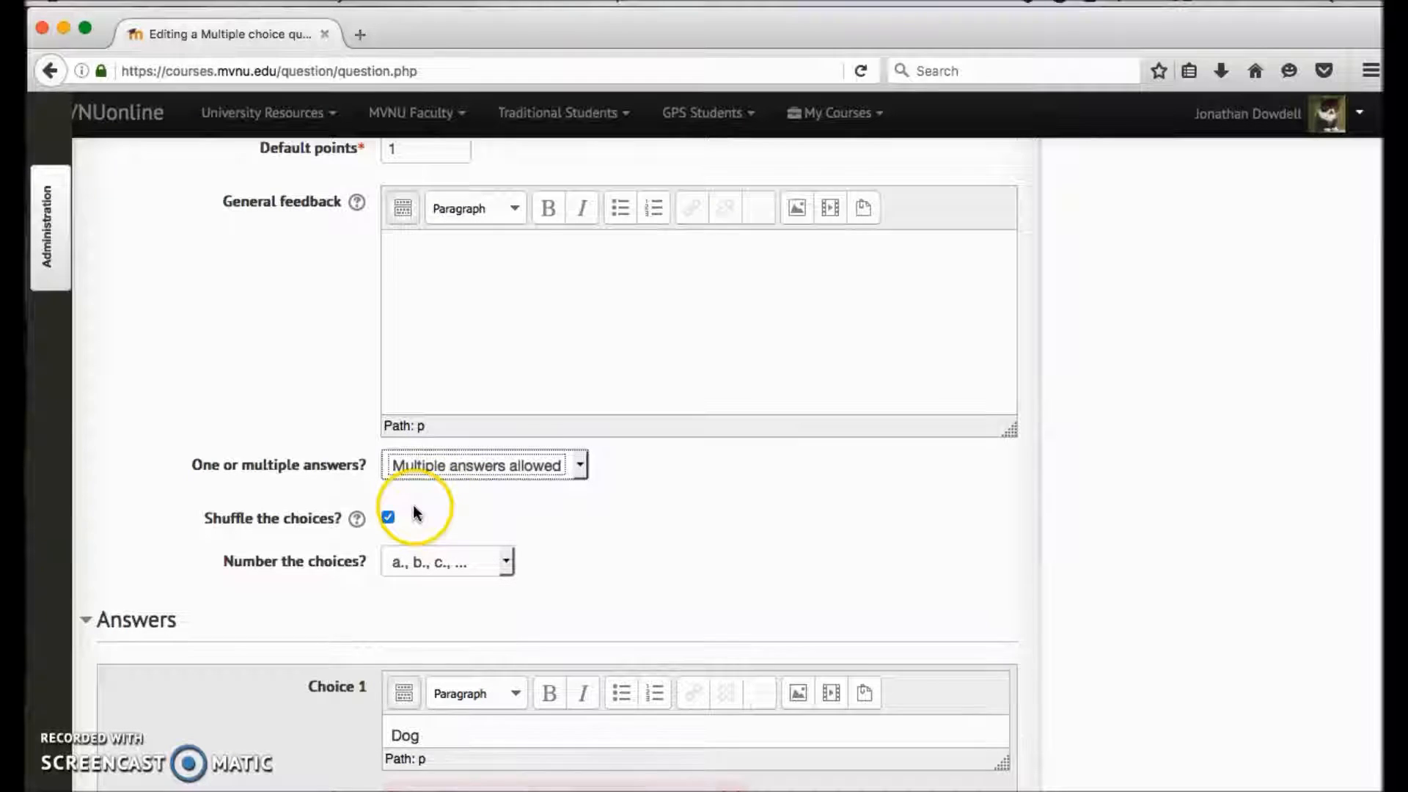
- Examine the numbering styles offered for the answer choices and the start of the Answers section
{"action": "scroll", "coordinate": [412, 506], "scroll_direction": "down", "scroll_amount": 2}
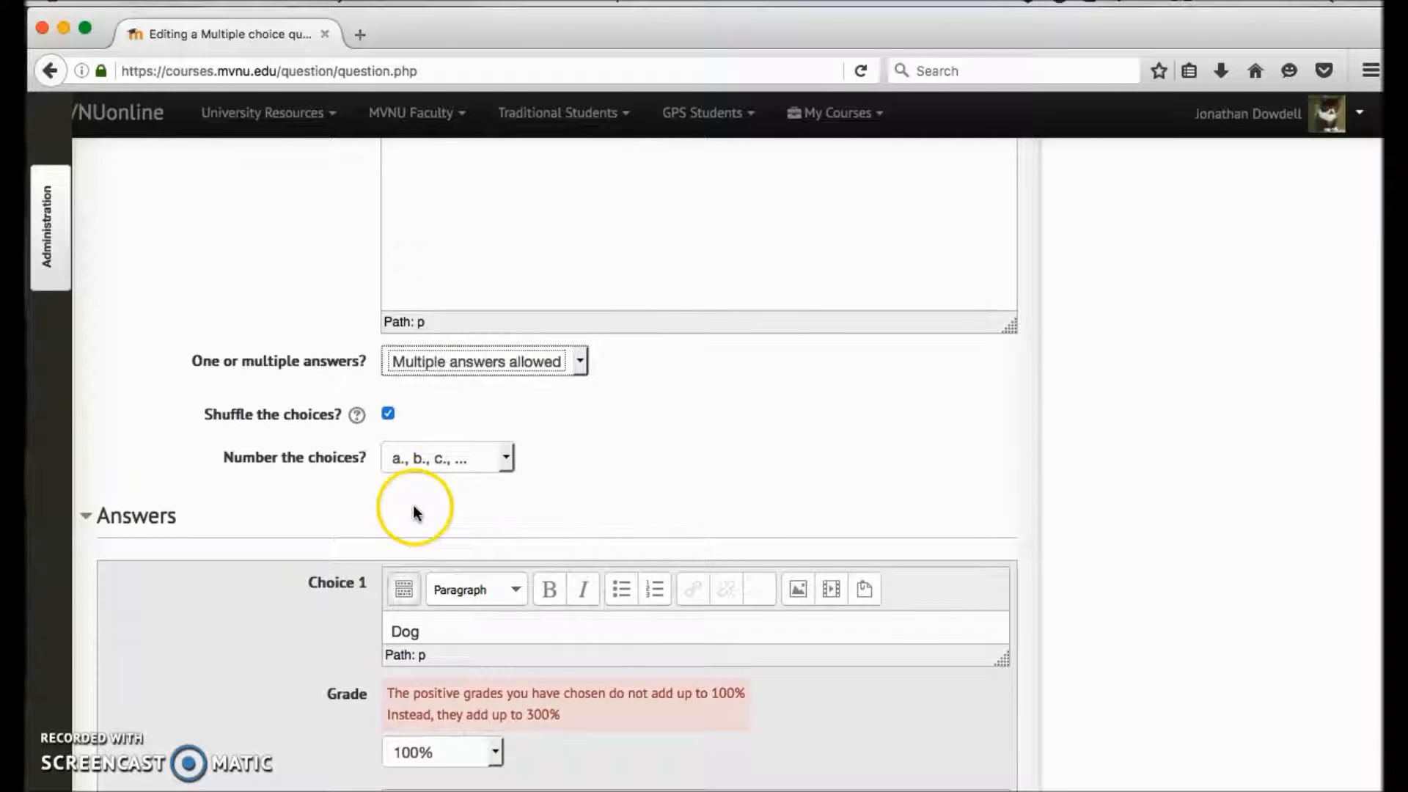
{"action": "left_click", "coordinate": [396, 460]}
{"action": "left_click", "coordinate": [671, 495]}
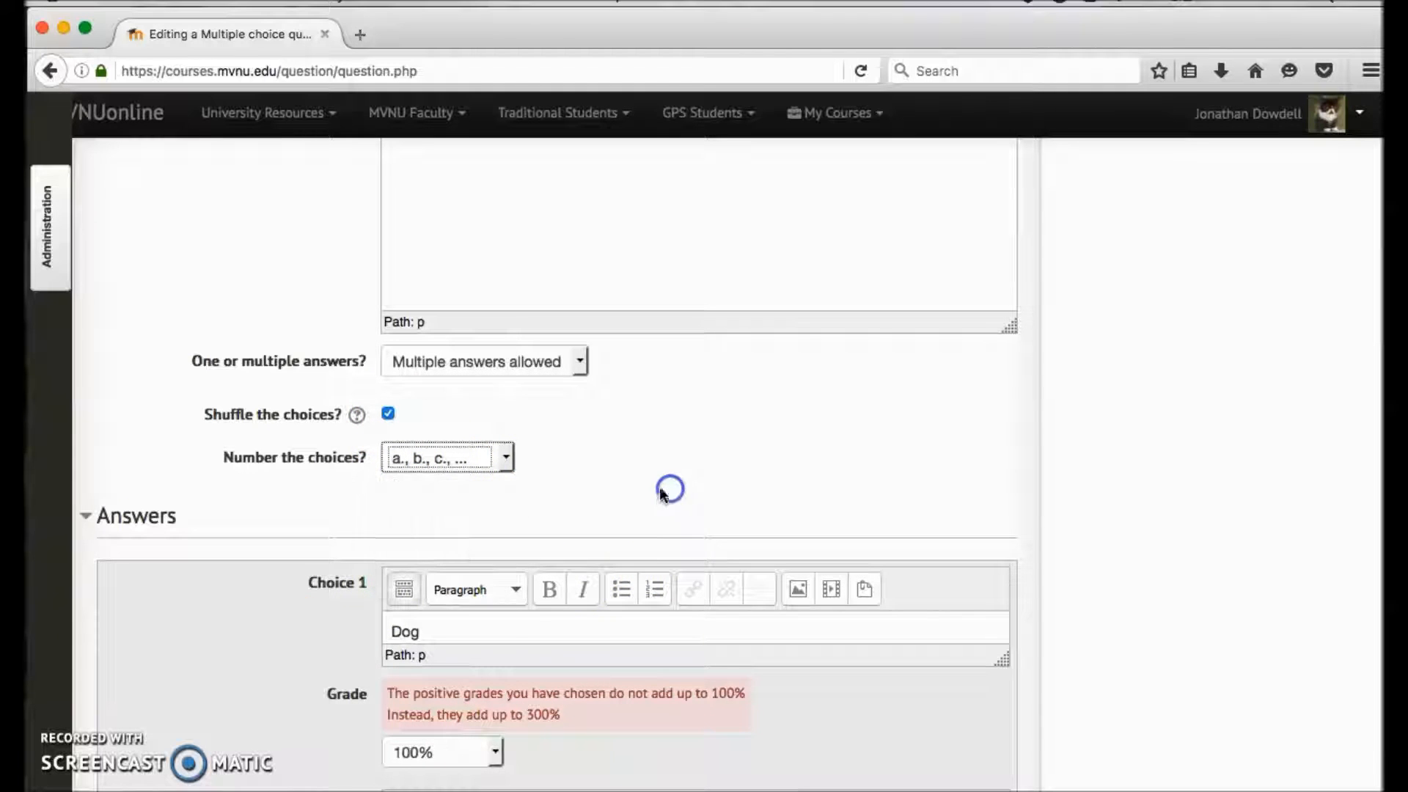
{"action": "scroll", "coordinate": [491, 733], "scroll_direction": "down", "scroll_amount": 4}
{"action": "scroll", "coordinate": [487, 729], "scroll_direction": "up", "scroll_amount": 2}
{"action": "scroll", "coordinate": [487, 728], "scroll_direction": "up", "scroll_amount": 2}
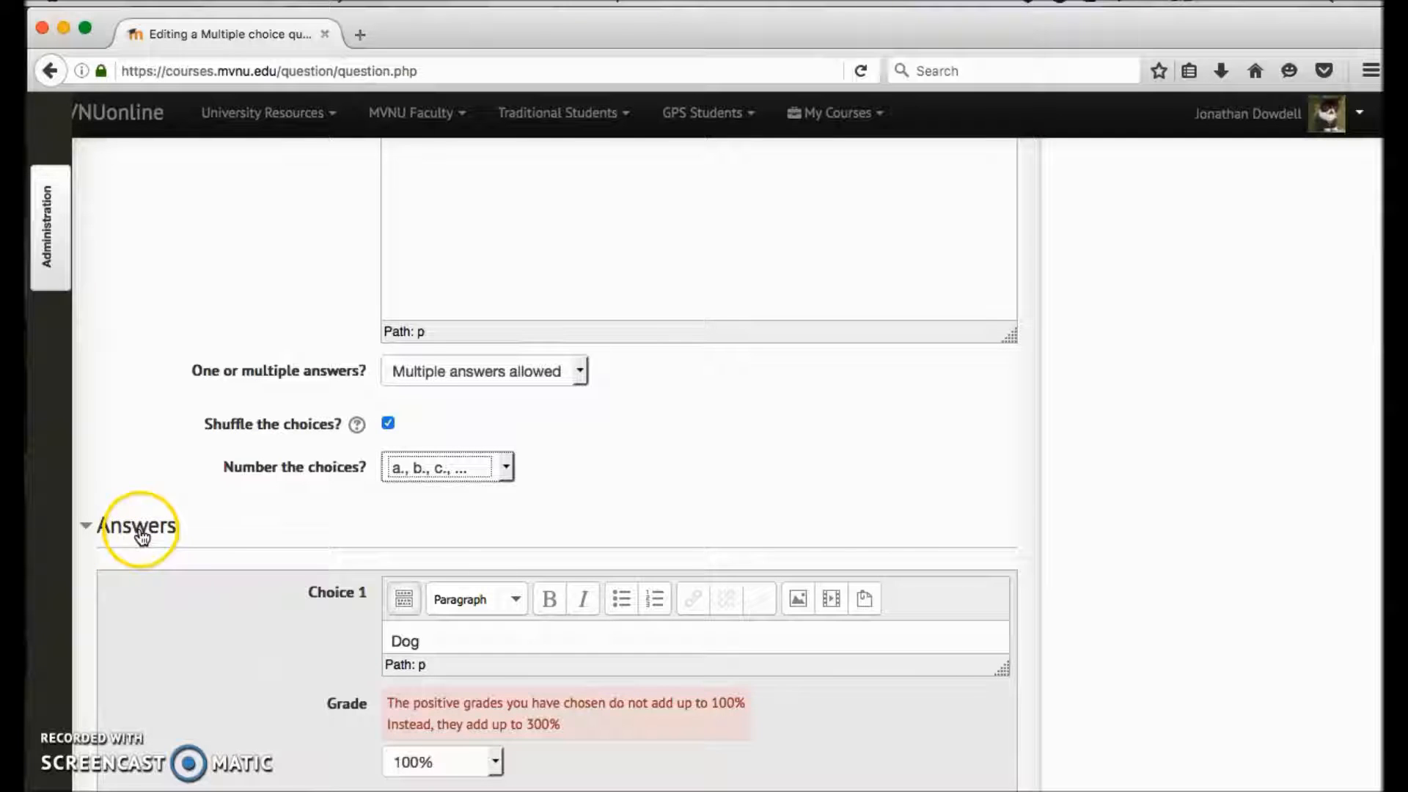
- Examine the grade percentages available for Choice 1 in the Answers section without changing the grade
{"action": "scroll", "coordinate": [283, 676], "scroll_direction": "down", "scroll_amount": 4}
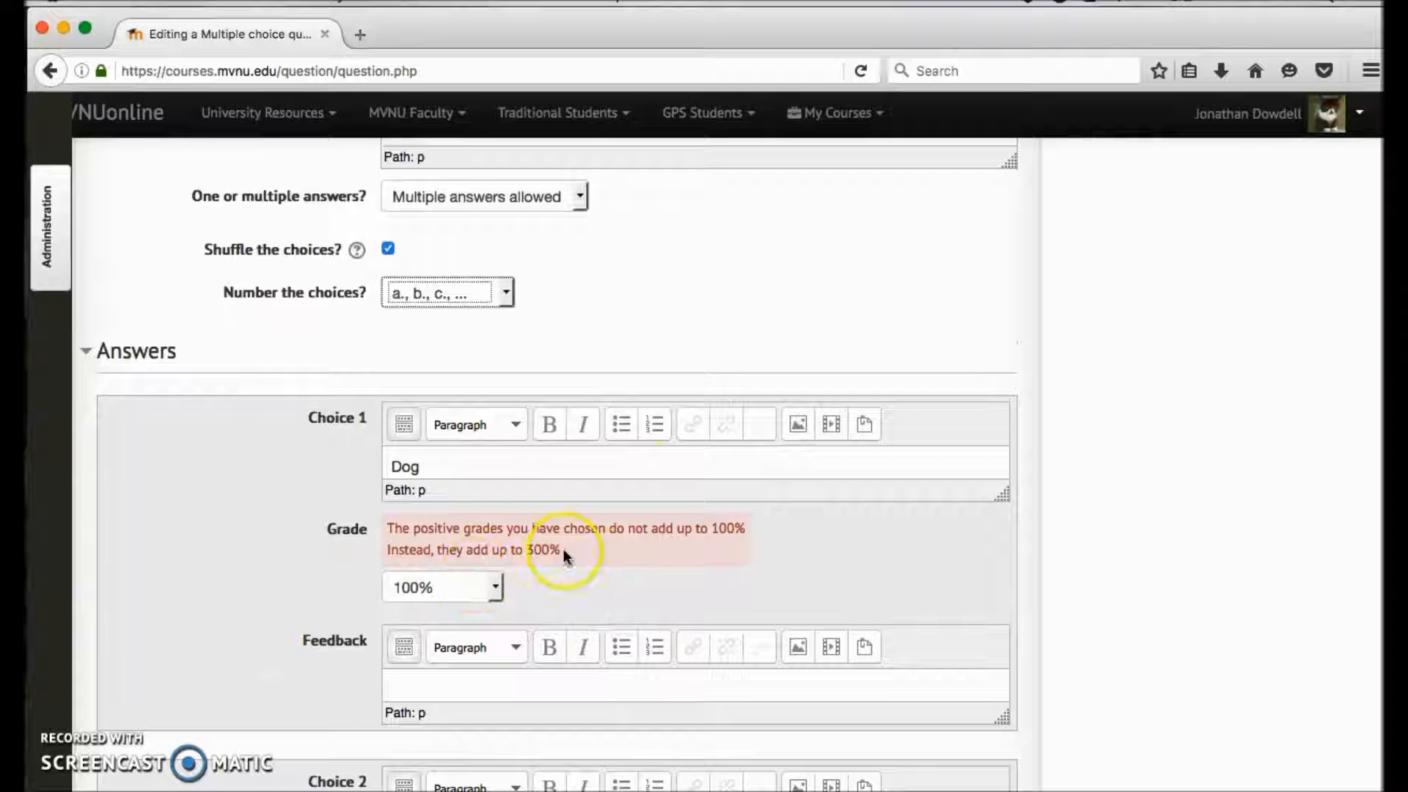
{"action": "left_click", "coordinate": [481, 597]}
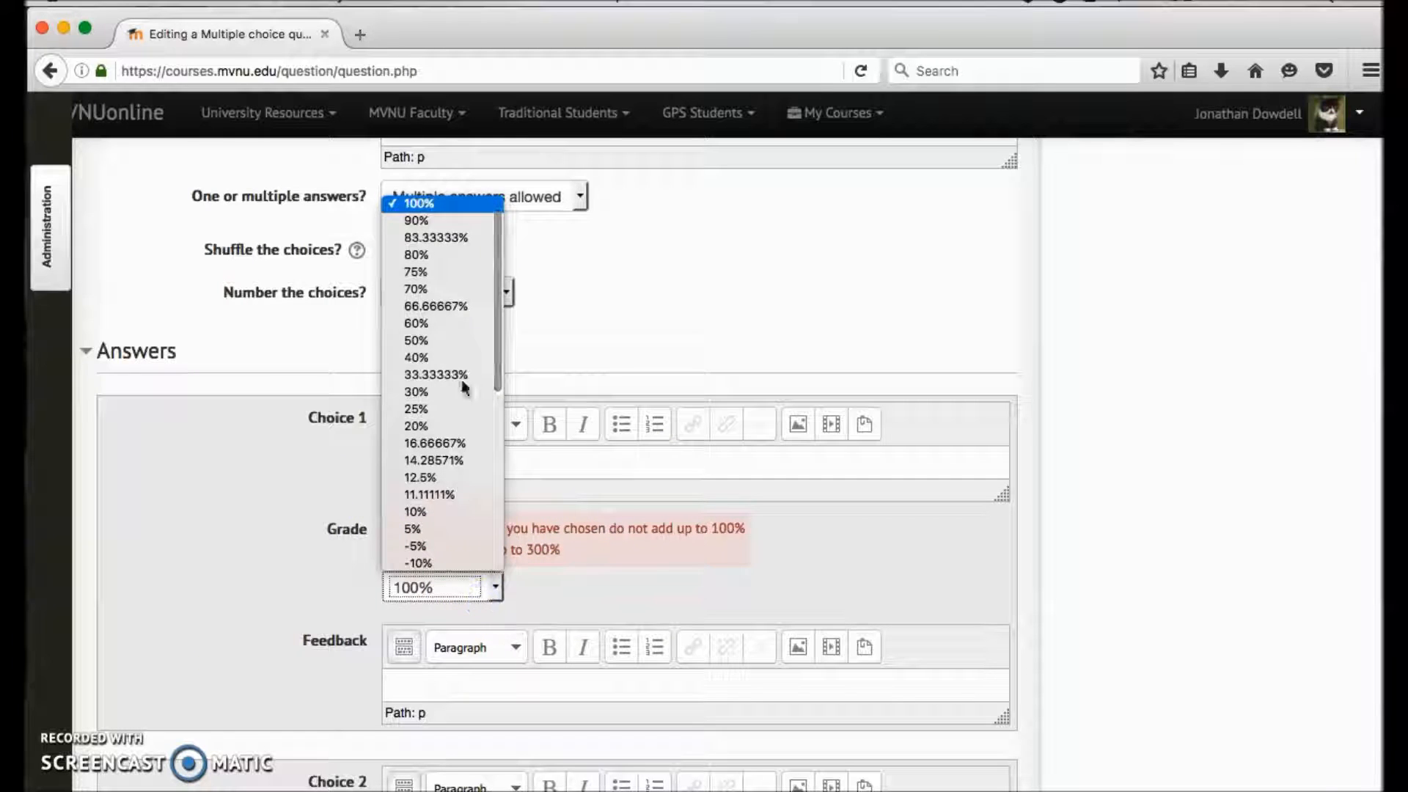
{"action": "left_click", "coordinate": [734, 339]}
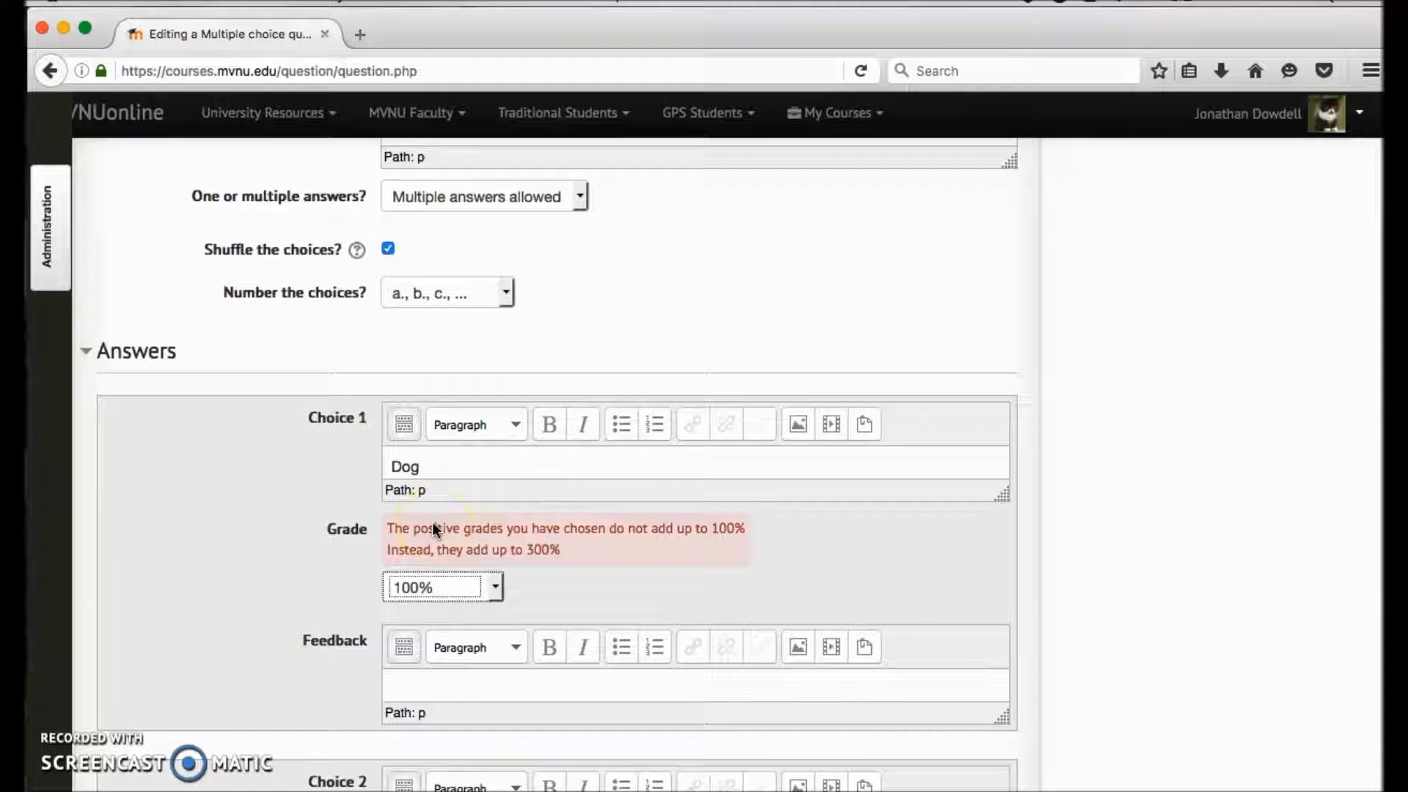
{"action": "left_click", "coordinate": [450, 587]}
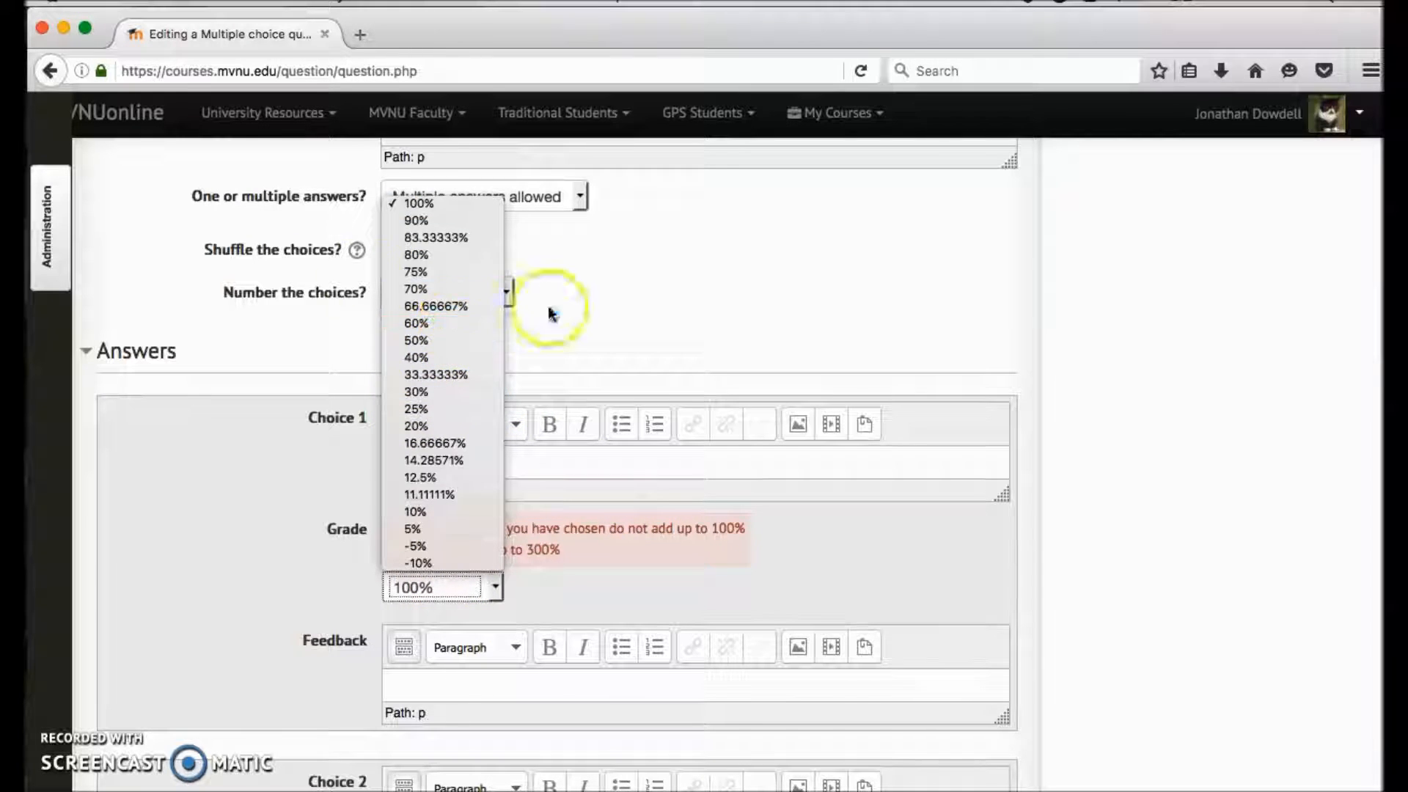
{"action": "left_click", "coordinate": [640, 299]}
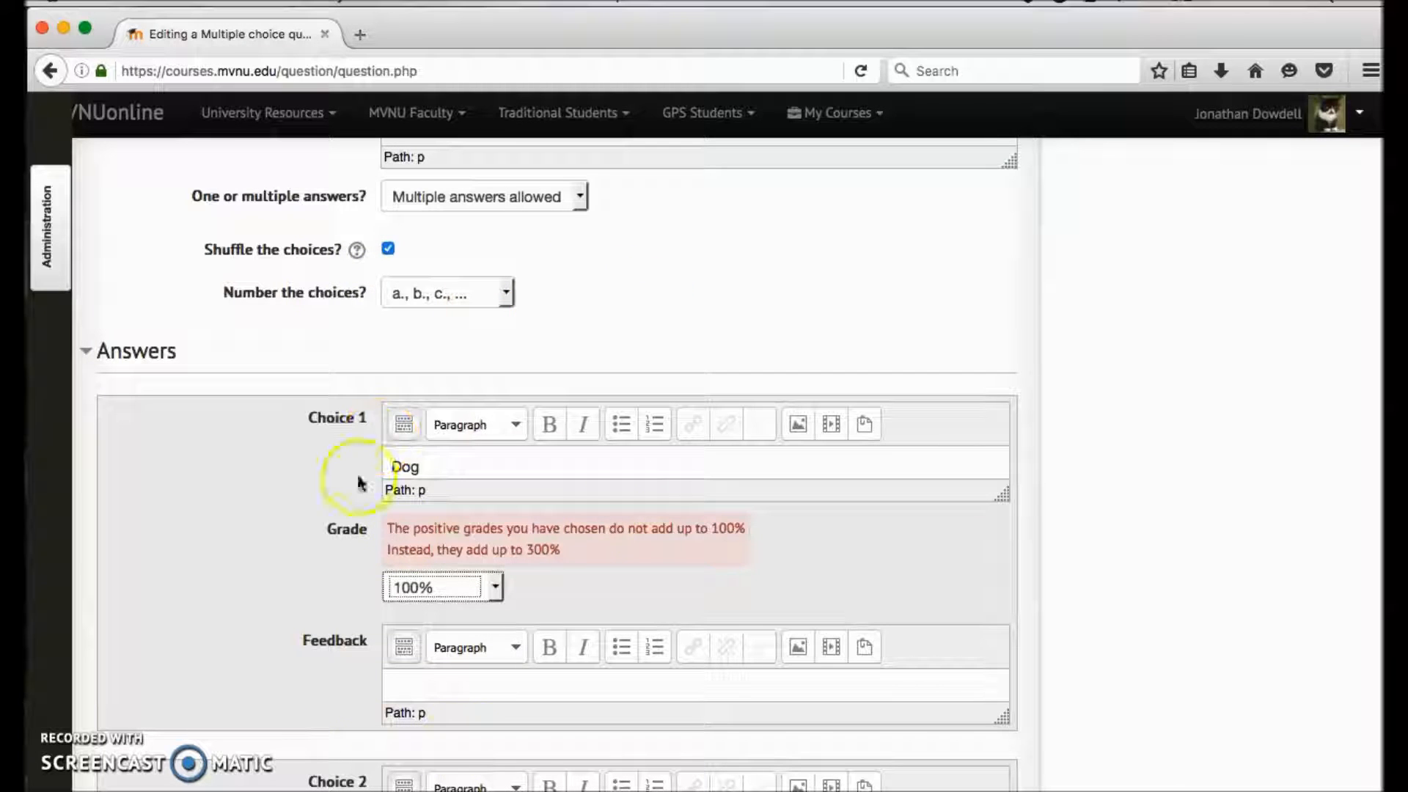
- Set the grade of Choice 1 (Dog) to 25% and the grade of Choice 2 (Cat) to -25%
{"action": "left_click", "coordinate": [494, 594]}
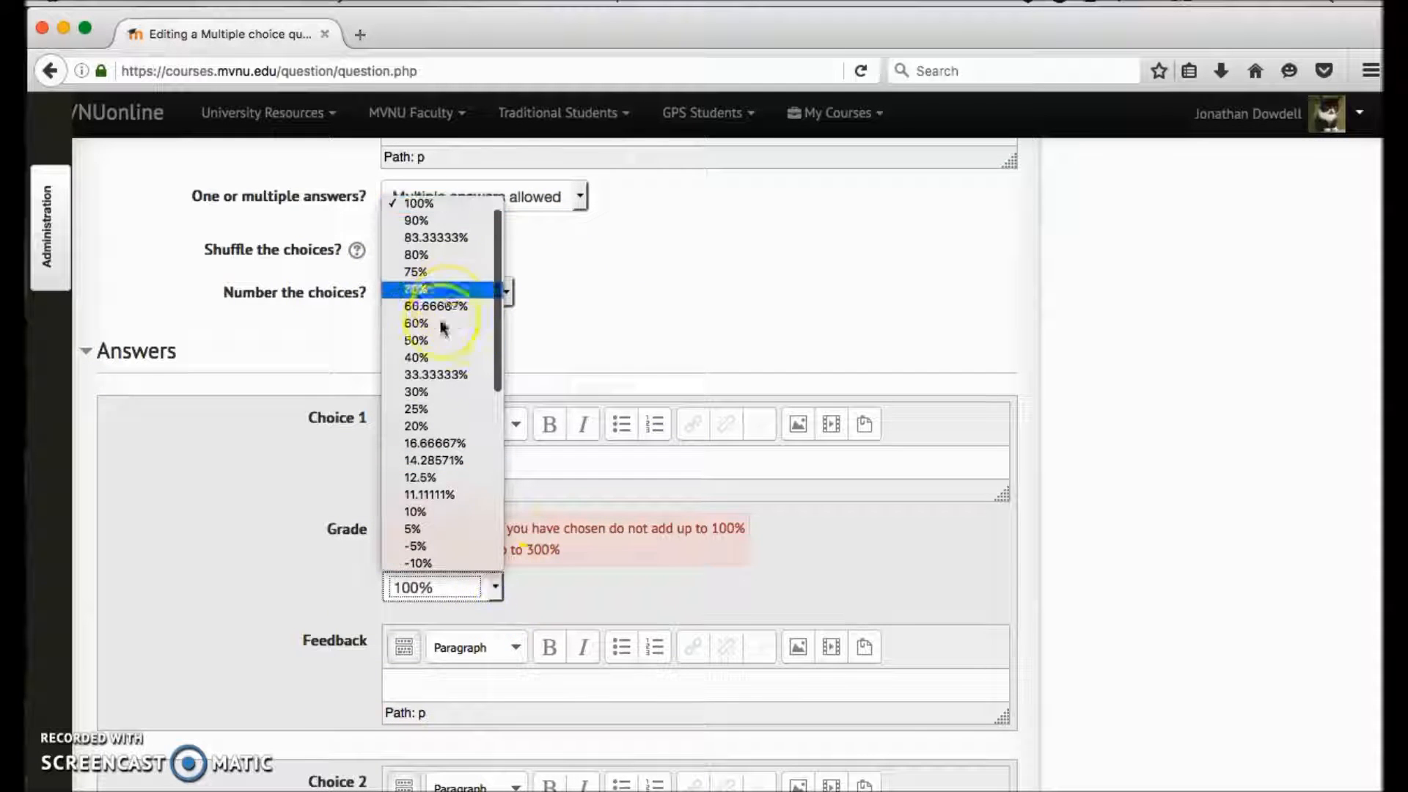
{"action": "left_click", "coordinate": [433, 408]}
{"action": "scroll", "coordinate": [436, 412], "scroll_direction": "down", "scroll_amount": 3}
{"action": "scroll", "coordinate": [433, 494], "scroll_direction": "down", "scroll_amount": 8}
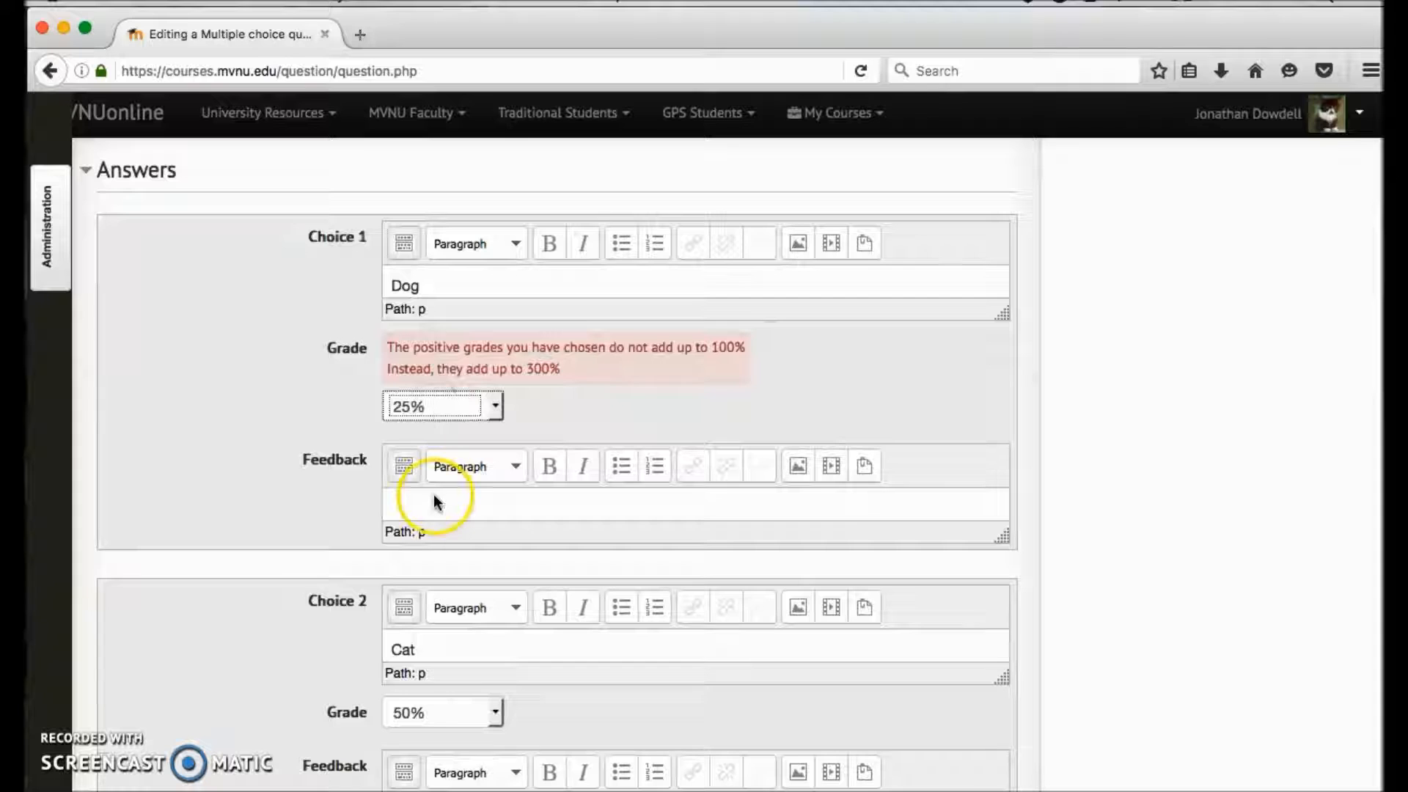
{"action": "left_click", "coordinate": [461, 511]}
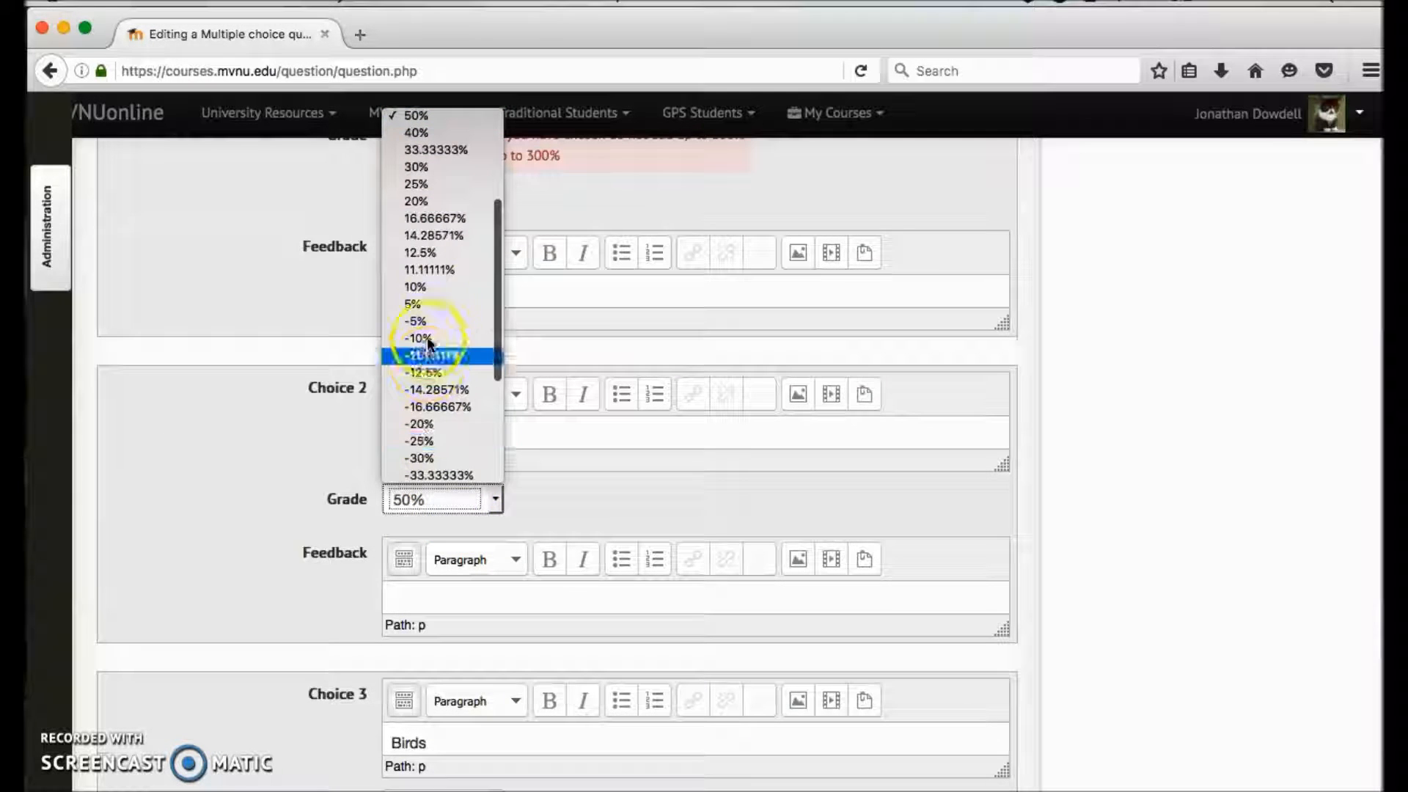
{"action": "left_click", "coordinate": [431, 434]}
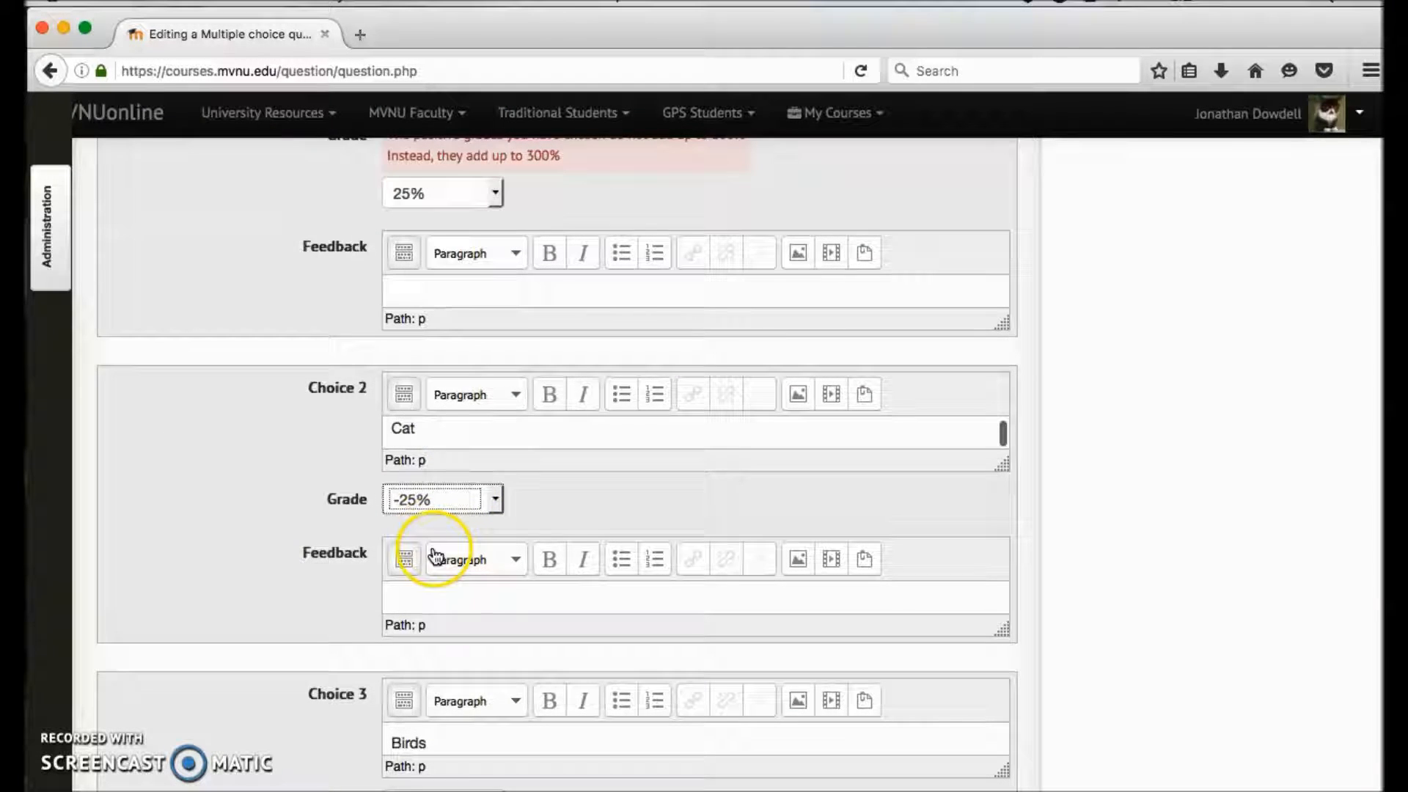
- Set the grade of Choice 3 (Birds) to -25% and the grade of Choice 4 (Lizards) to 25%
{"action": "scroll", "coordinate": [455, 542], "scroll_direction": "down", "scroll_amount": 12}
{"action": "left_click", "coordinate": [497, 355]}
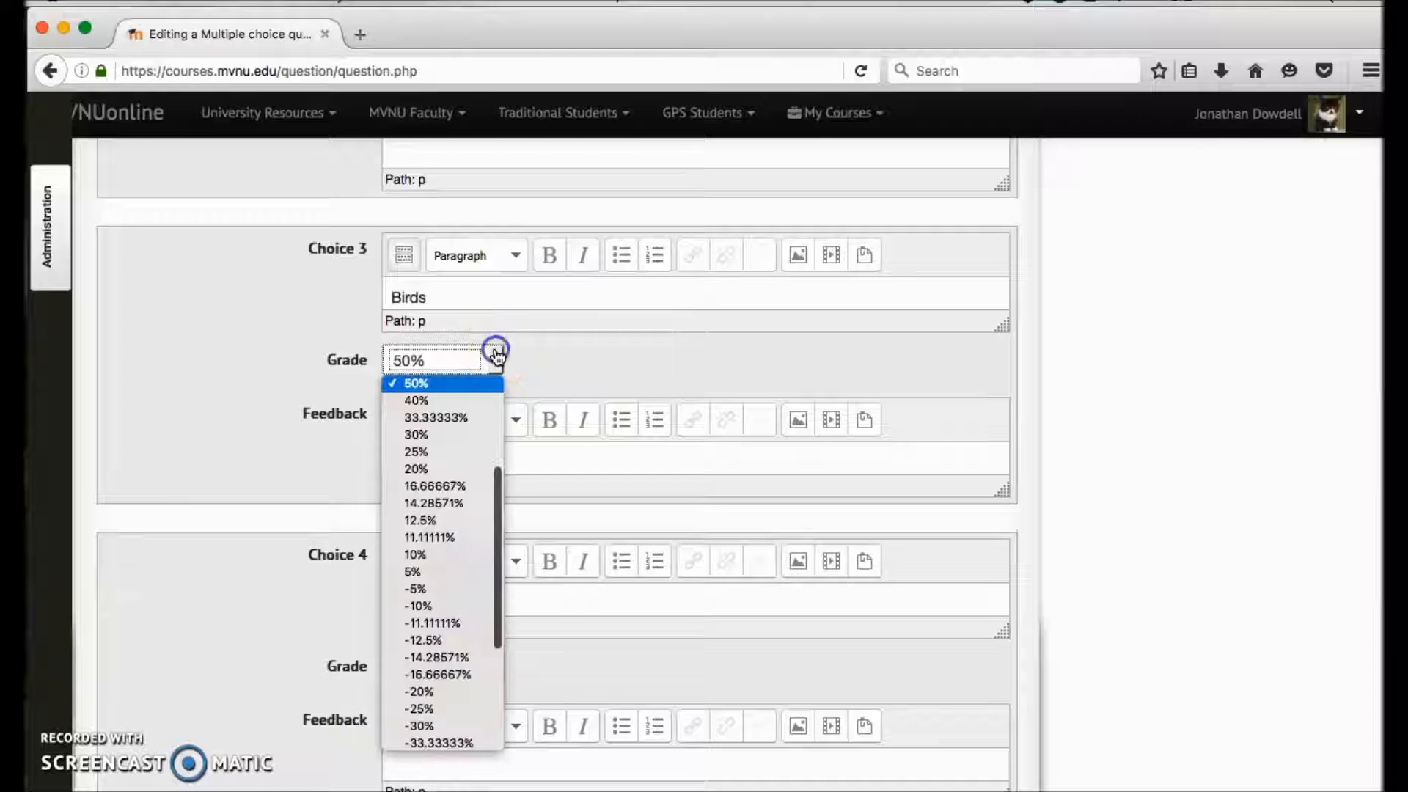
{"action": "left_click", "coordinate": [431, 704]}
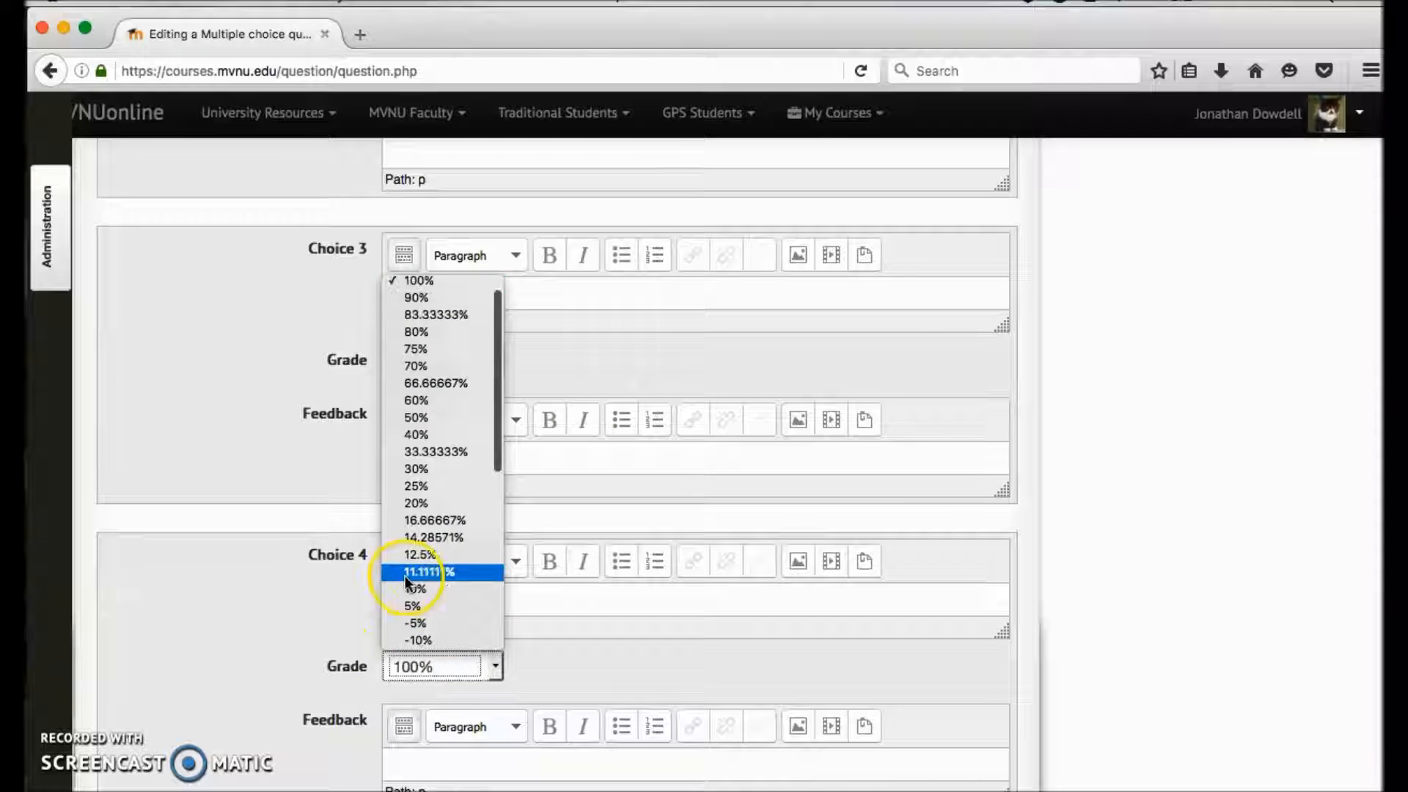
{"action": "left_click", "coordinate": [434, 487]}
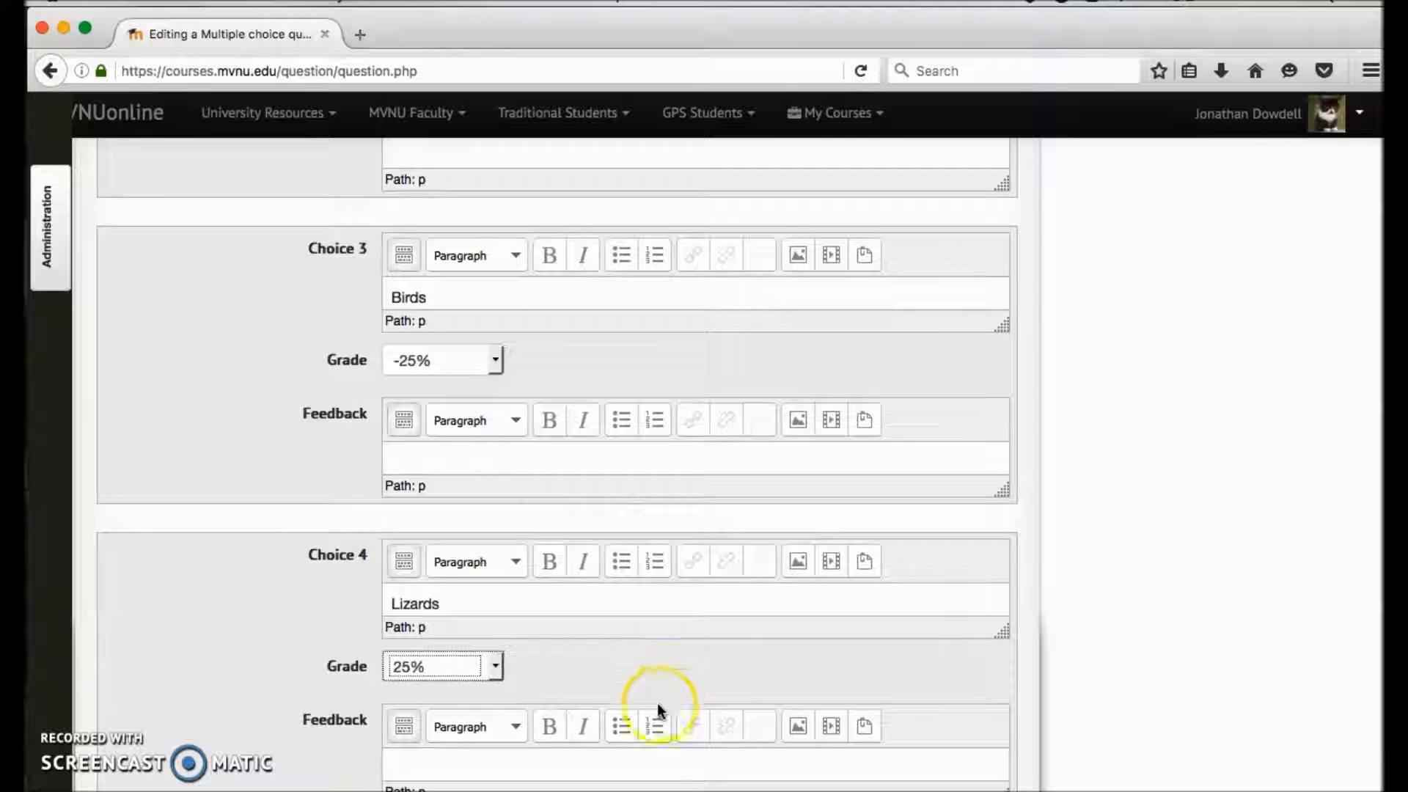
- Review the grades assigned to the four answer choices, including the negative percentages offered for Choice 2
{"action": "scroll", "coordinate": [657, 696], "scroll_direction": "down", "scroll_amount": 1}
{"action": "scroll", "coordinate": [658, 684], "scroll_direction": "up", "scroll_amount": 10}
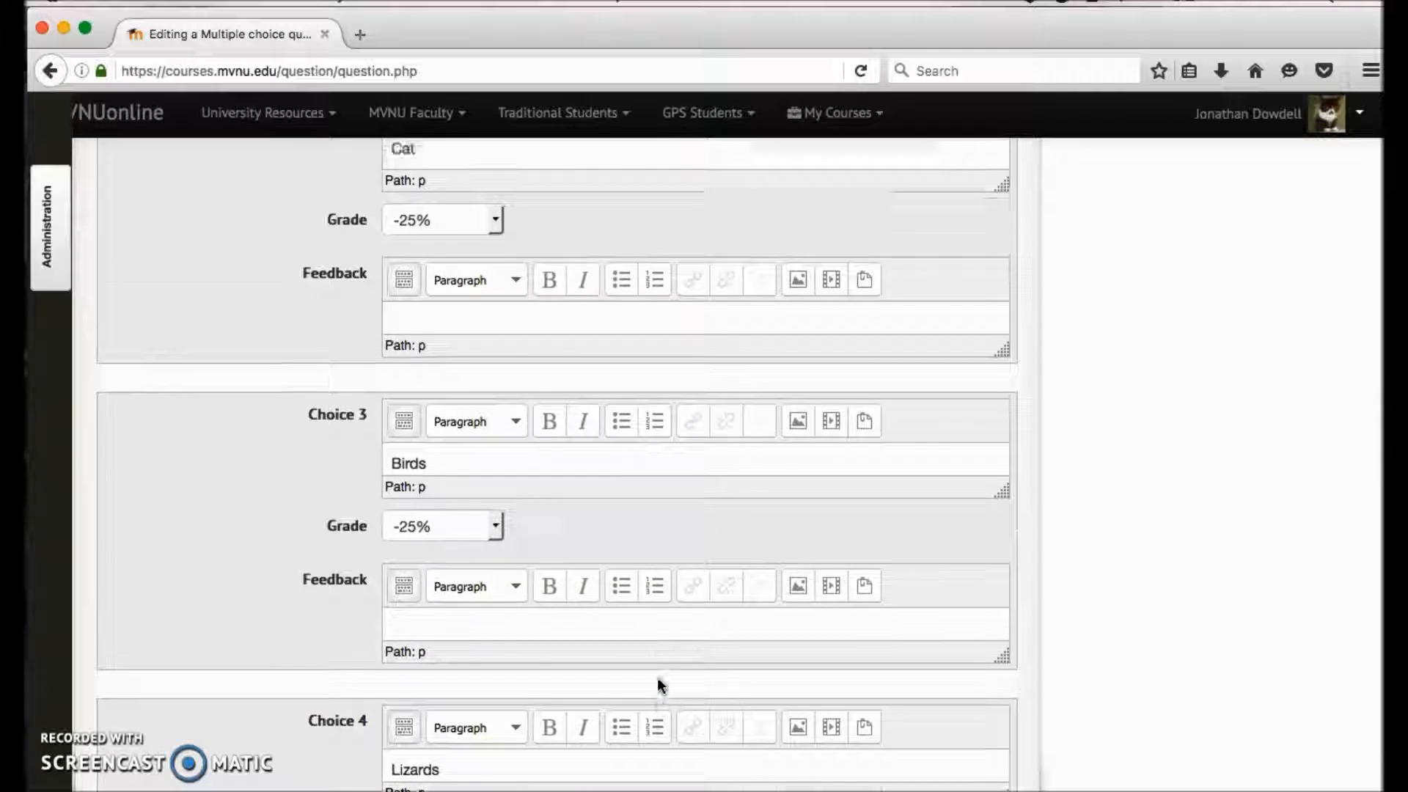
{"action": "scroll", "coordinate": [657, 676], "scroll_direction": "up", "scroll_amount": 7}
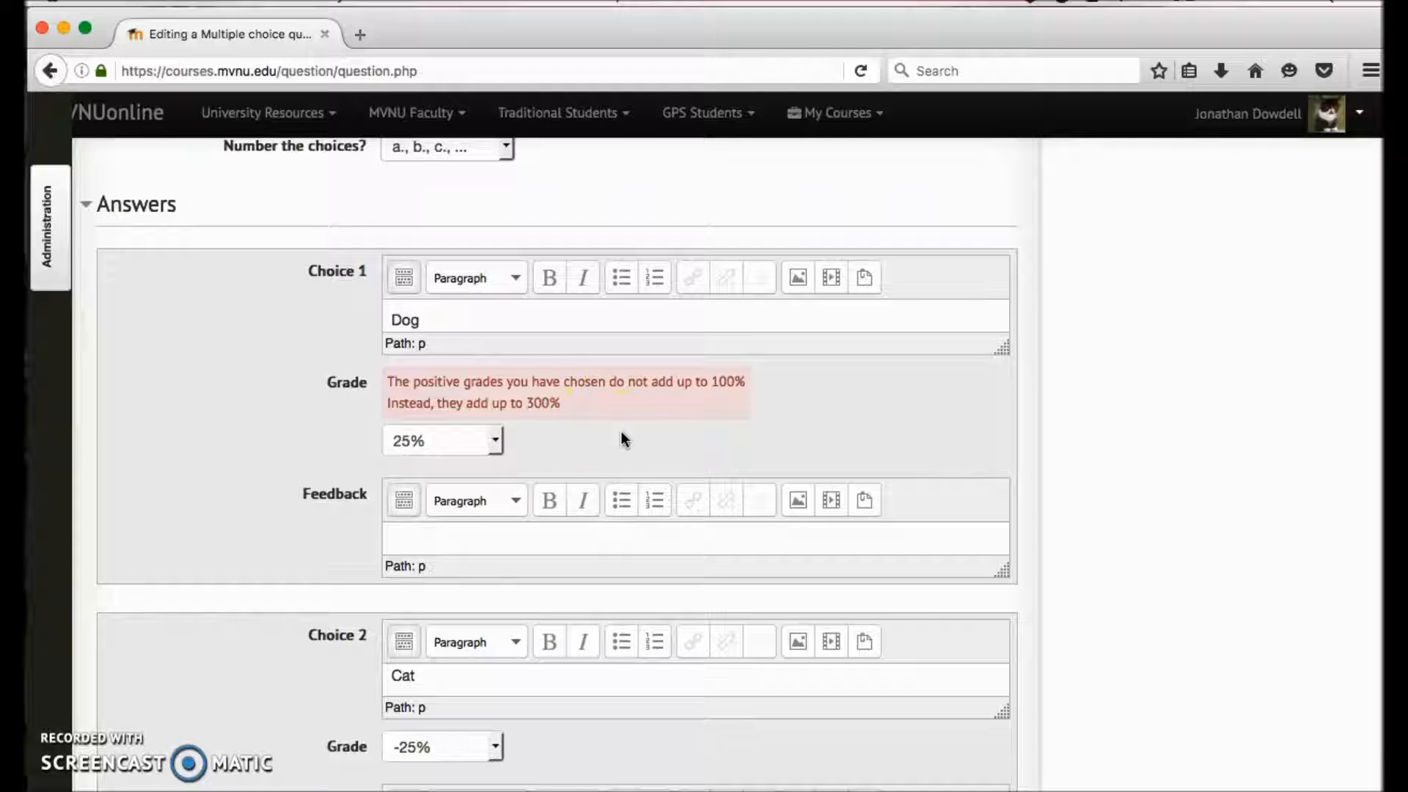
{"action": "left_click", "coordinate": [495, 747]}
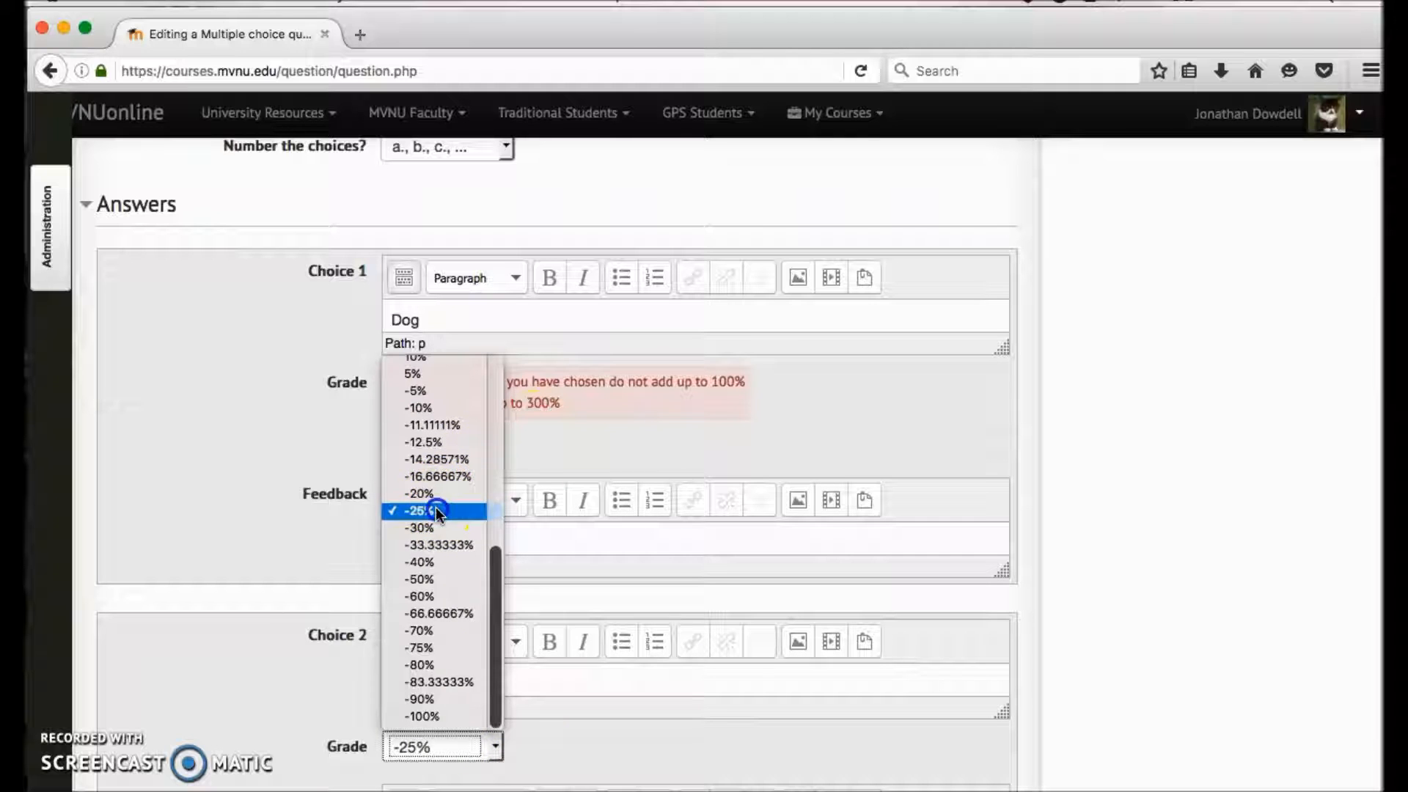
{"action": "left_click", "coordinate": [436, 510]}
{"action": "scroll", "coordinate": [689, 578], "scroll_direction": "down", "scroll_amount": 5}
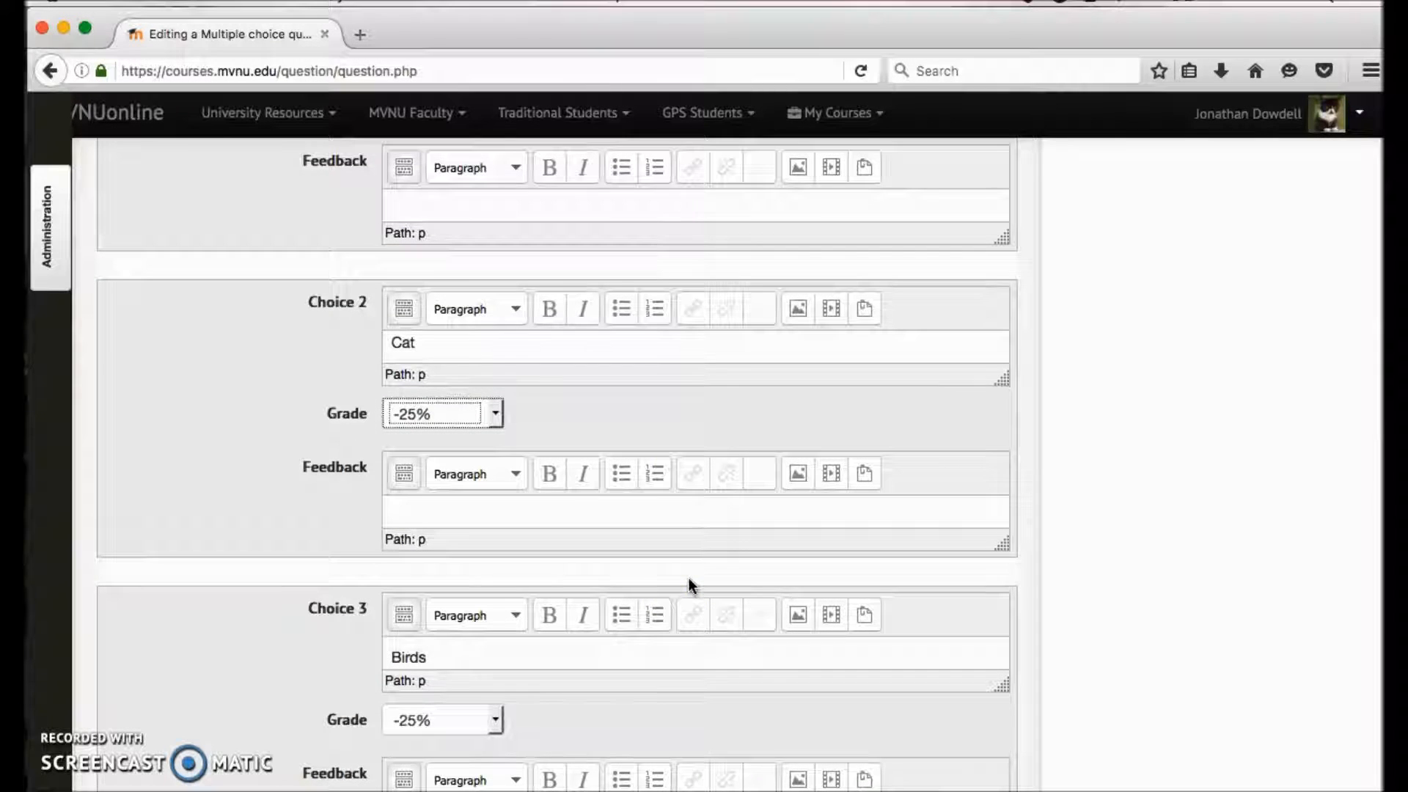
{"action": "scroll", "coordinate": [689, 579], "scroll_direction": "down", "scroll_amount": 10}
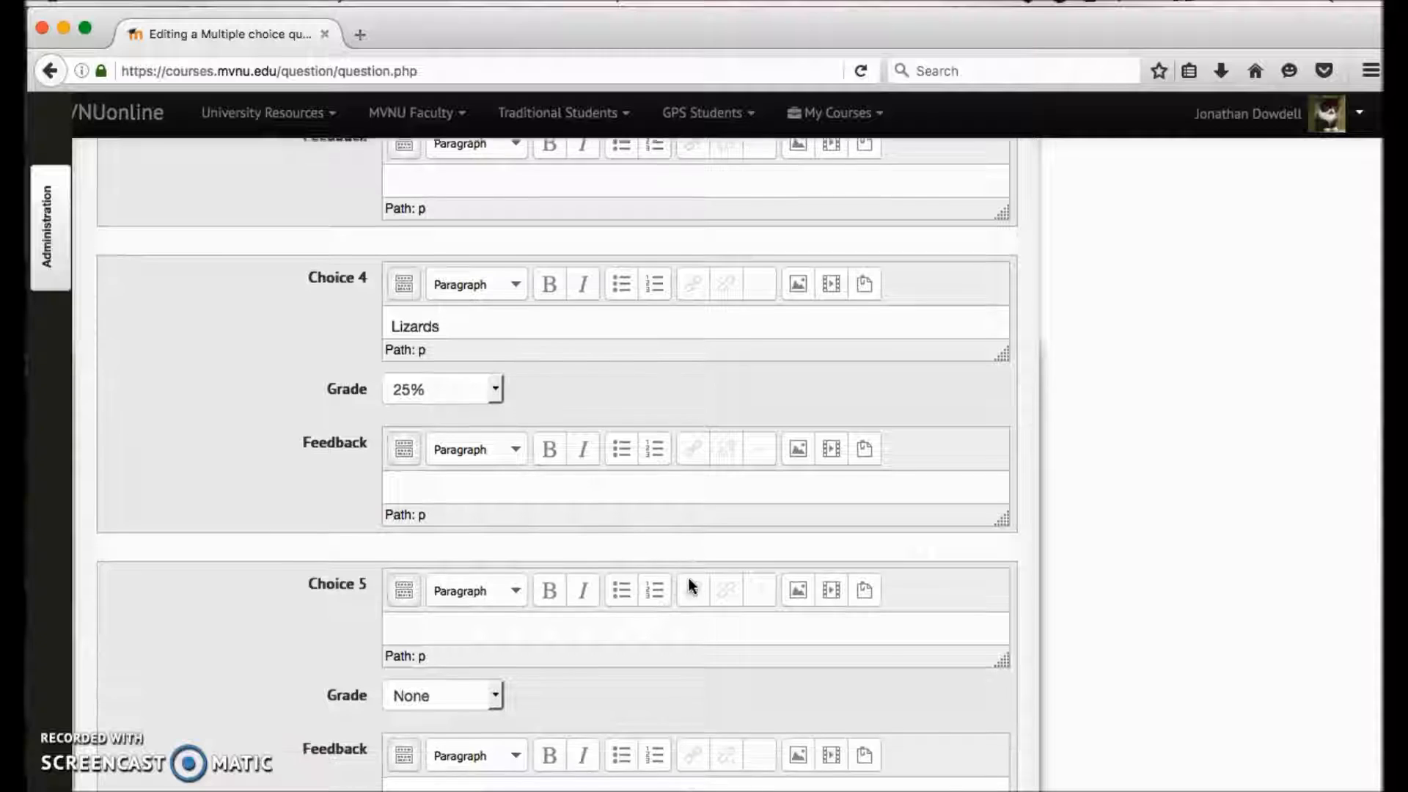
{"action": "scroll", "coordinate": [688, 578], "scroll_direction": "up", "scroll_amount": 5}
- Examine the Combined feedback section's messages for correct, partially correct and incorrect responses and its option for showing the number of correct responses
{"action": "scroll", "coordinate": [689, 578], "scroll_direction": "down", "scroll_amount": 20}
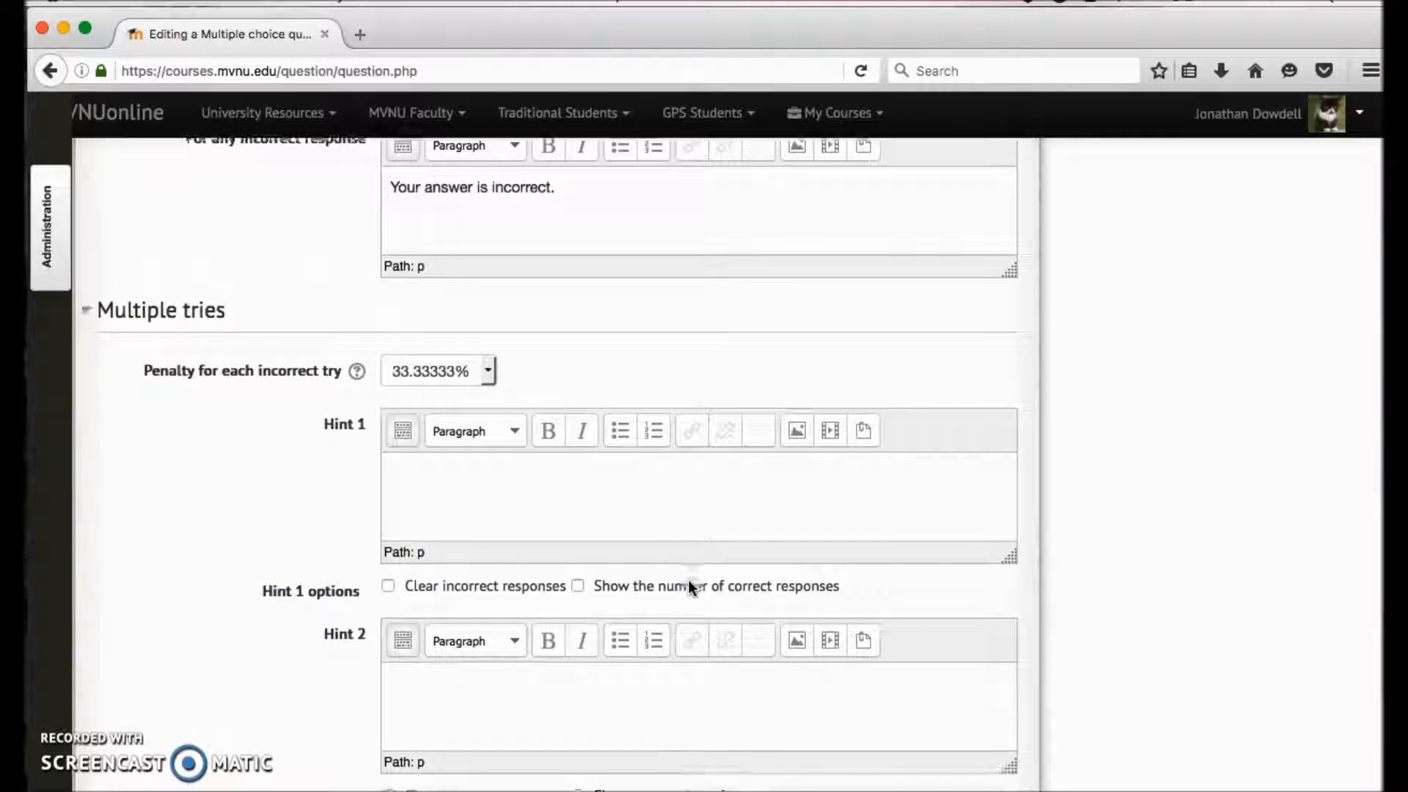
{"action": "scroll", "coordinate": [688, 579], "scroll_direction": "up", "scroll_amount": 8}
{"action": "left_click", "coordinate": [437, 469]}
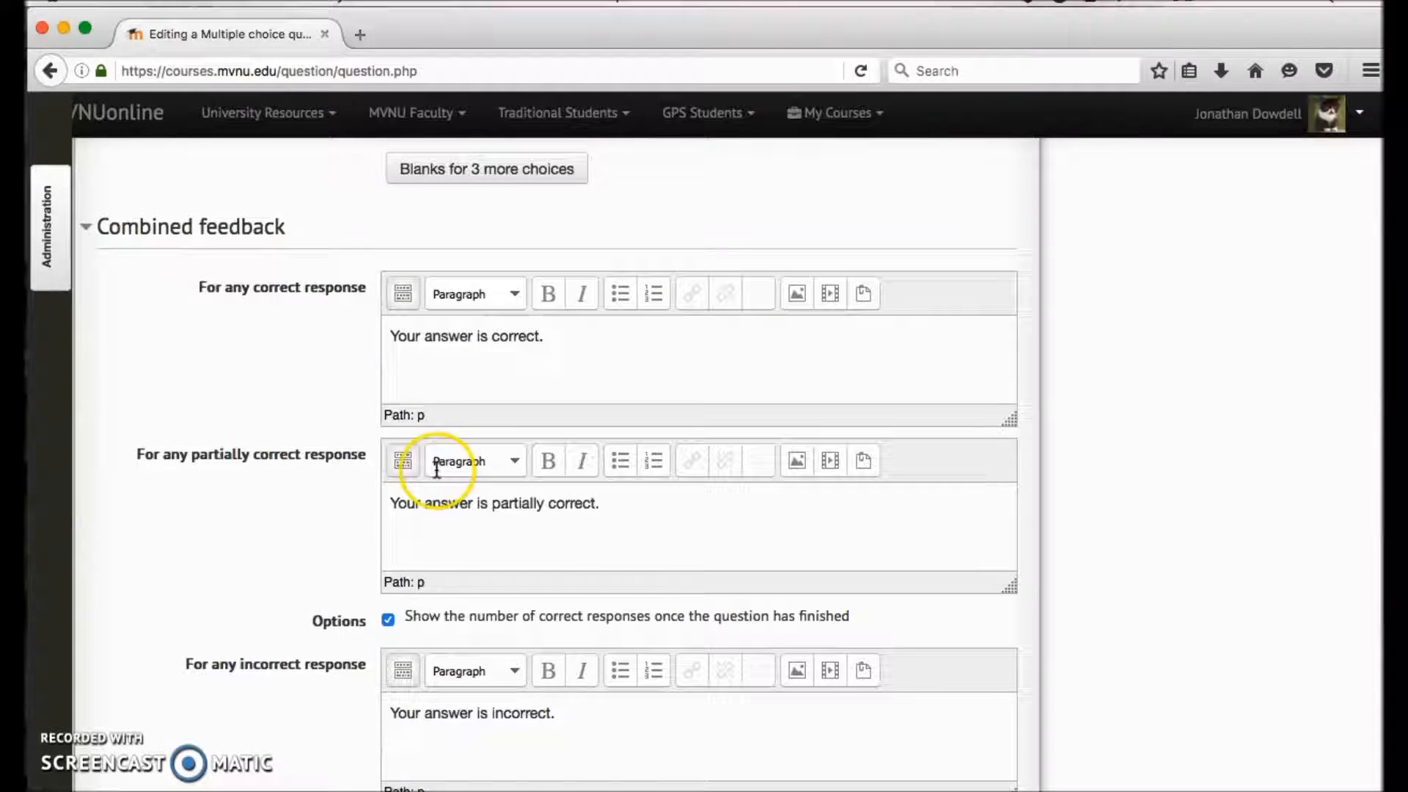
{"action": "left_click", "coordinate": [175, 226]}
{"action": "left_click", "coordinate": [175, 226]}
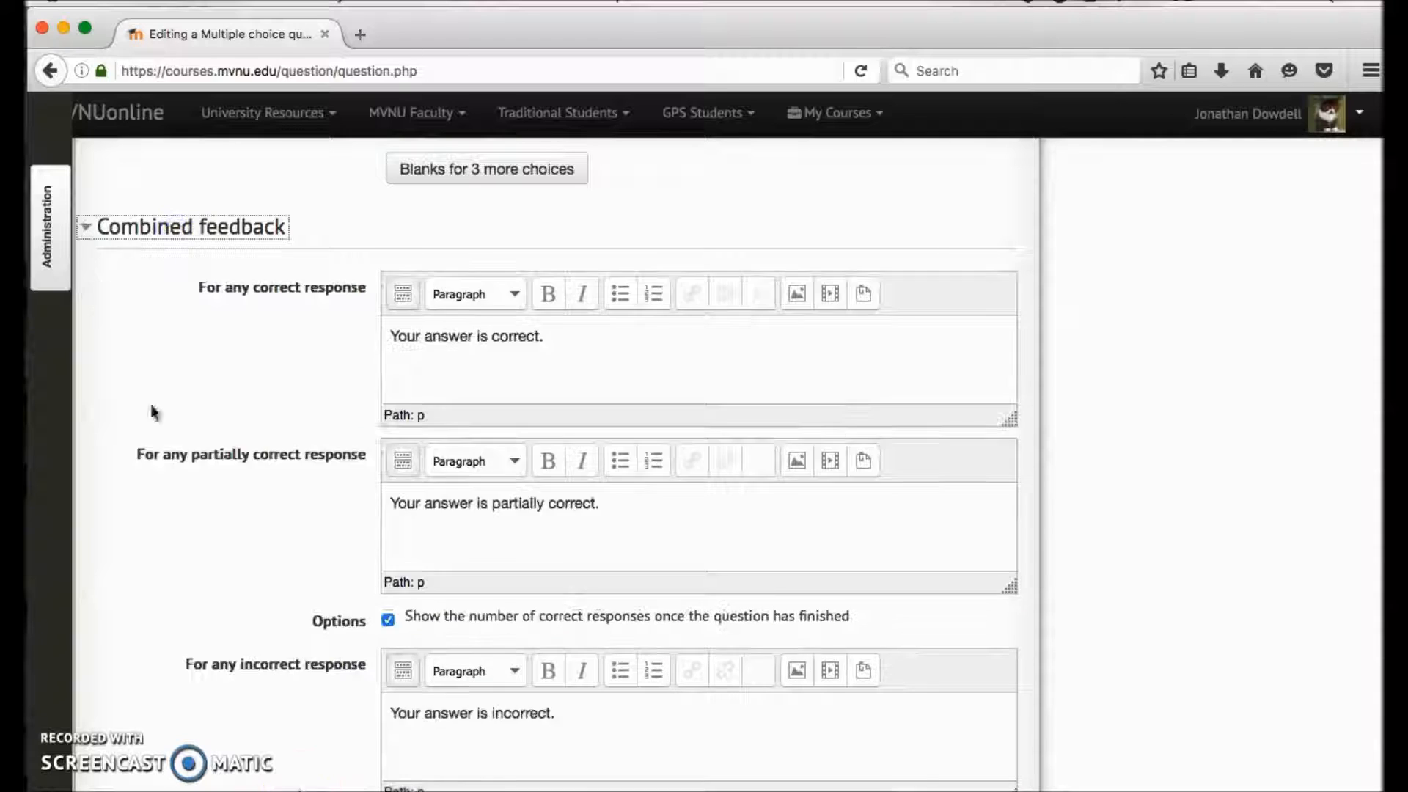
{"action": "scroll", "coordinate": [318, 506], "scroll_direction": "down", "scroll_amount": 2}
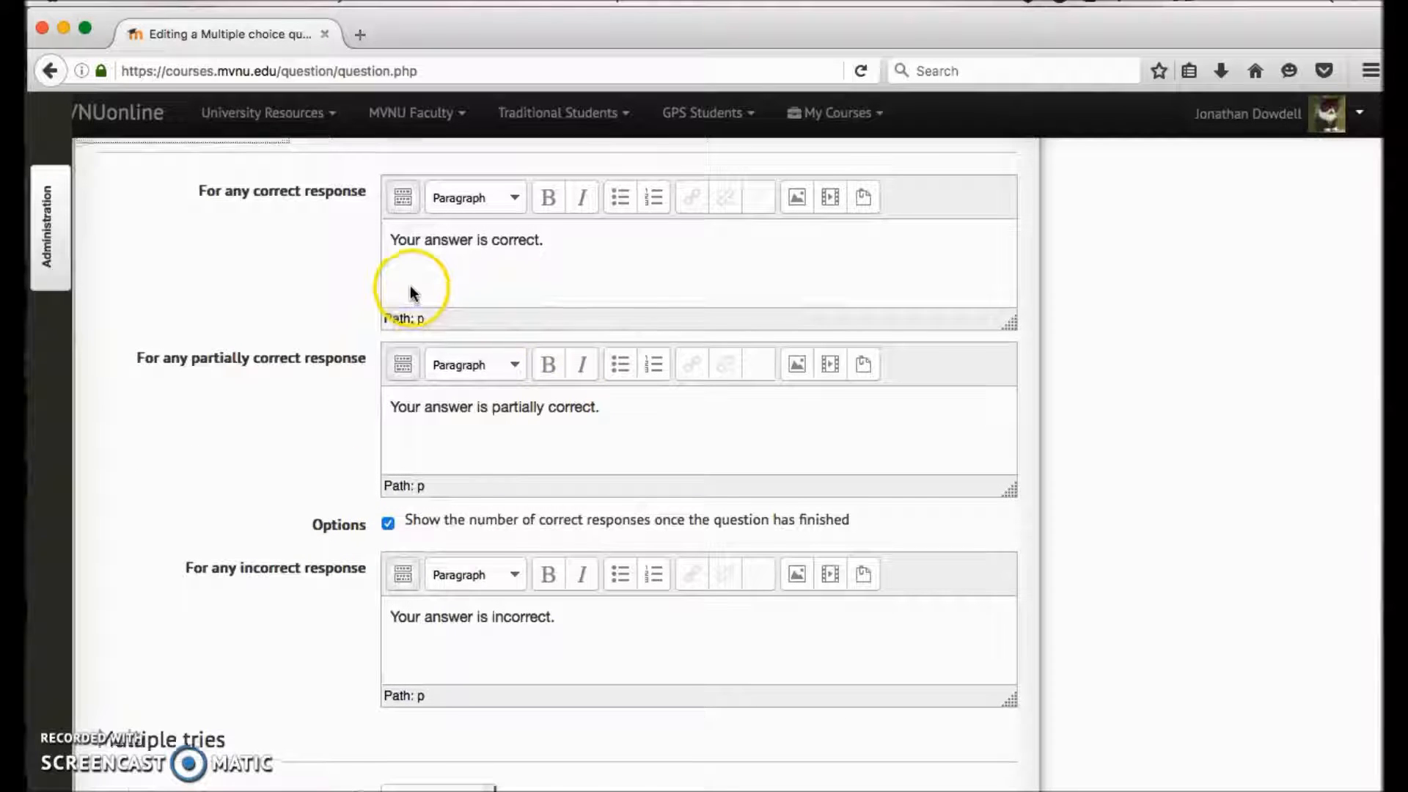
{"action": "scroll", "coordinate": [412, 292], "scroll_direction": "up", "scroll_amount": 1}
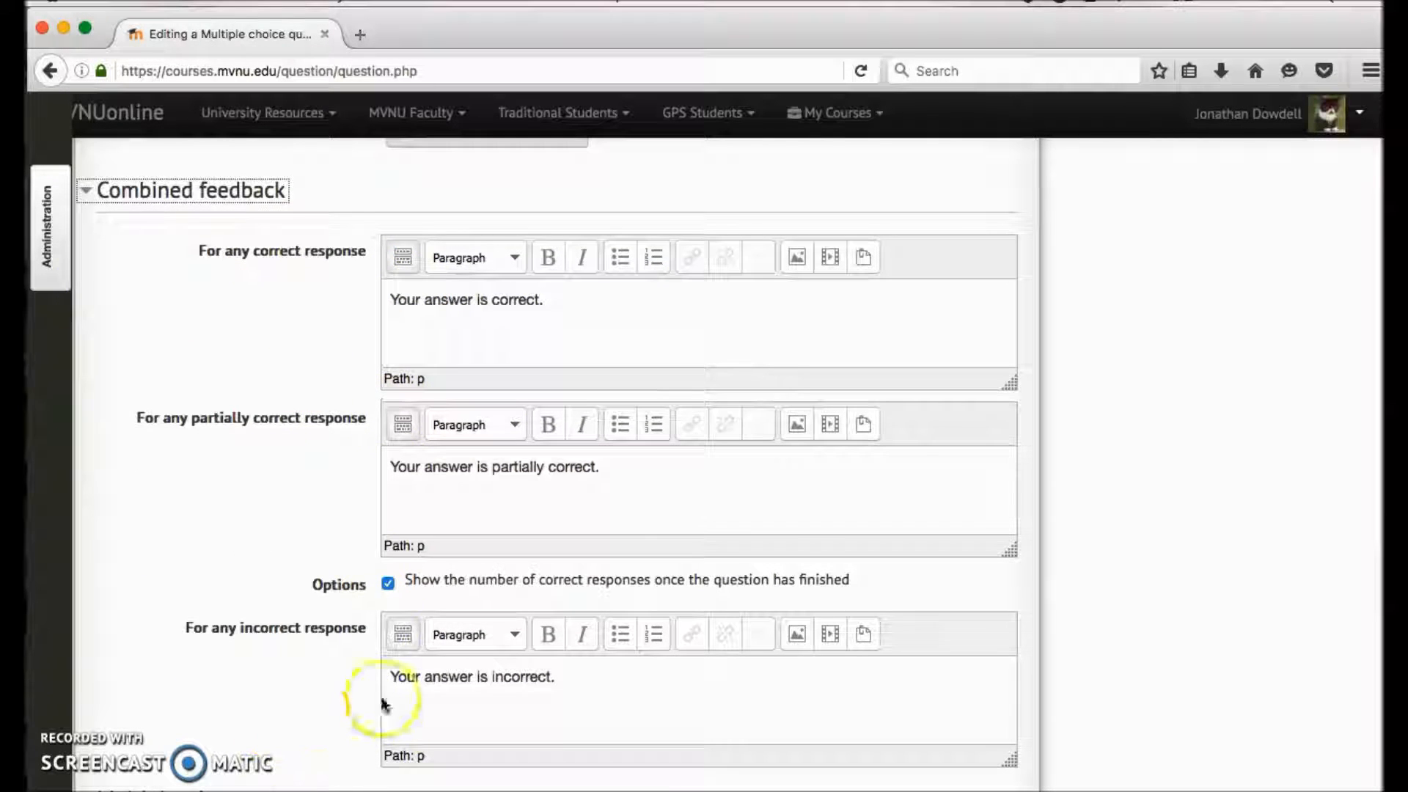
{"action": "scroll", "coordinate": [293, 676], "scroll_direction": "down", "scroll_amount": 2}
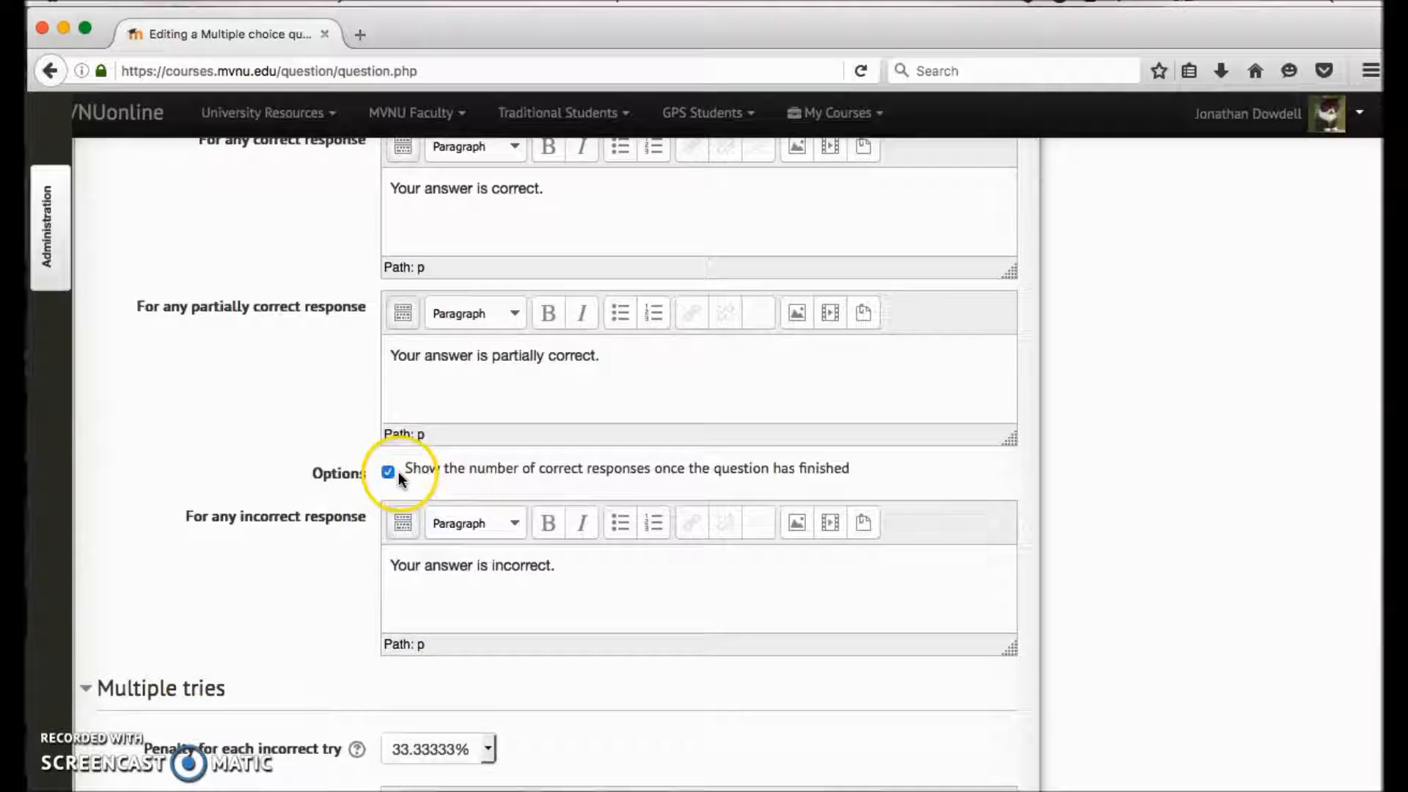
- Examine the Multiple tries section, including the penalty for each incorrect try and the hint fields and options
{"action": "scroll", "coordinate": [316, 475], "scroll_direction": "down", "scroll_amount": 5}
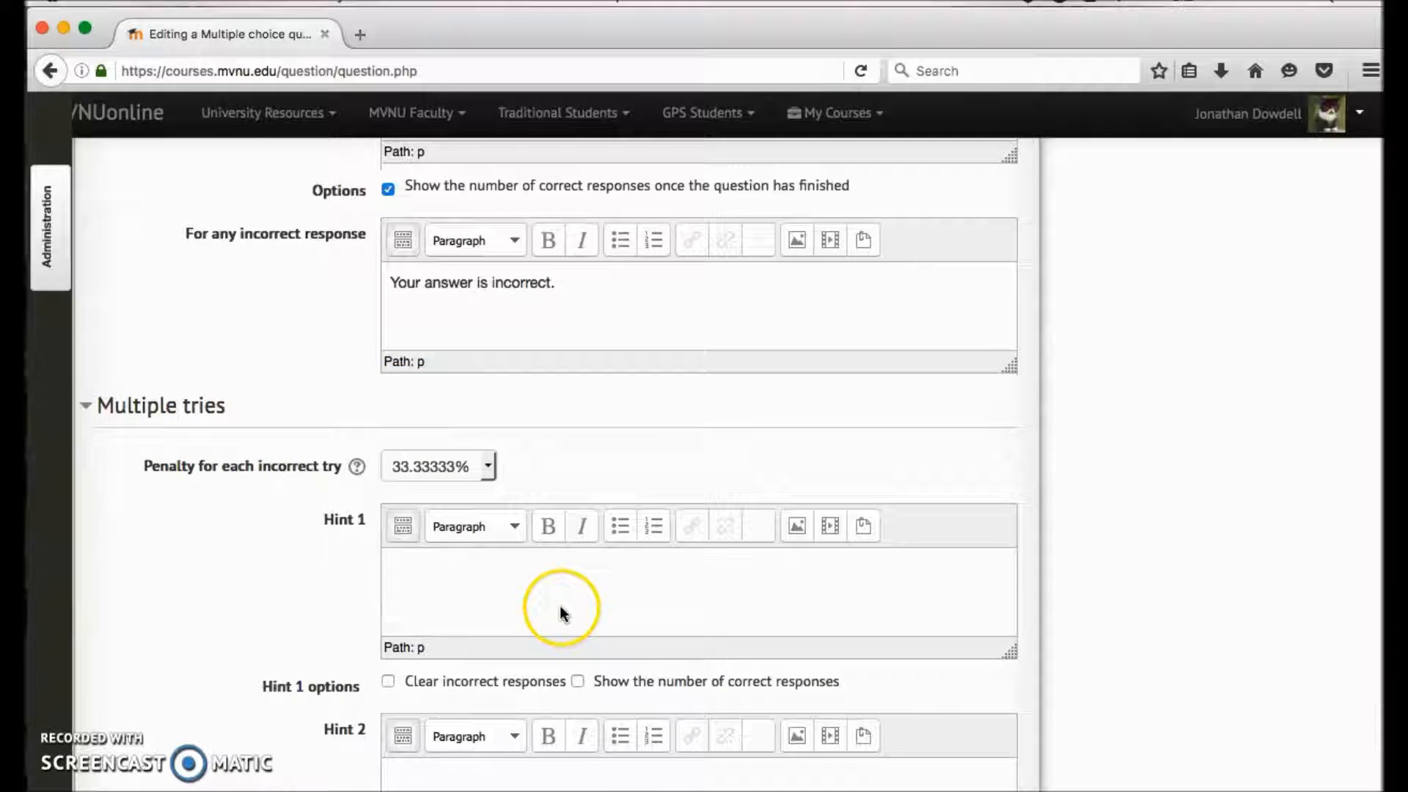
{"action": "scroll", "coordinate": [352, 644], "scroll_direction": "down", "scroll_amount": 3}
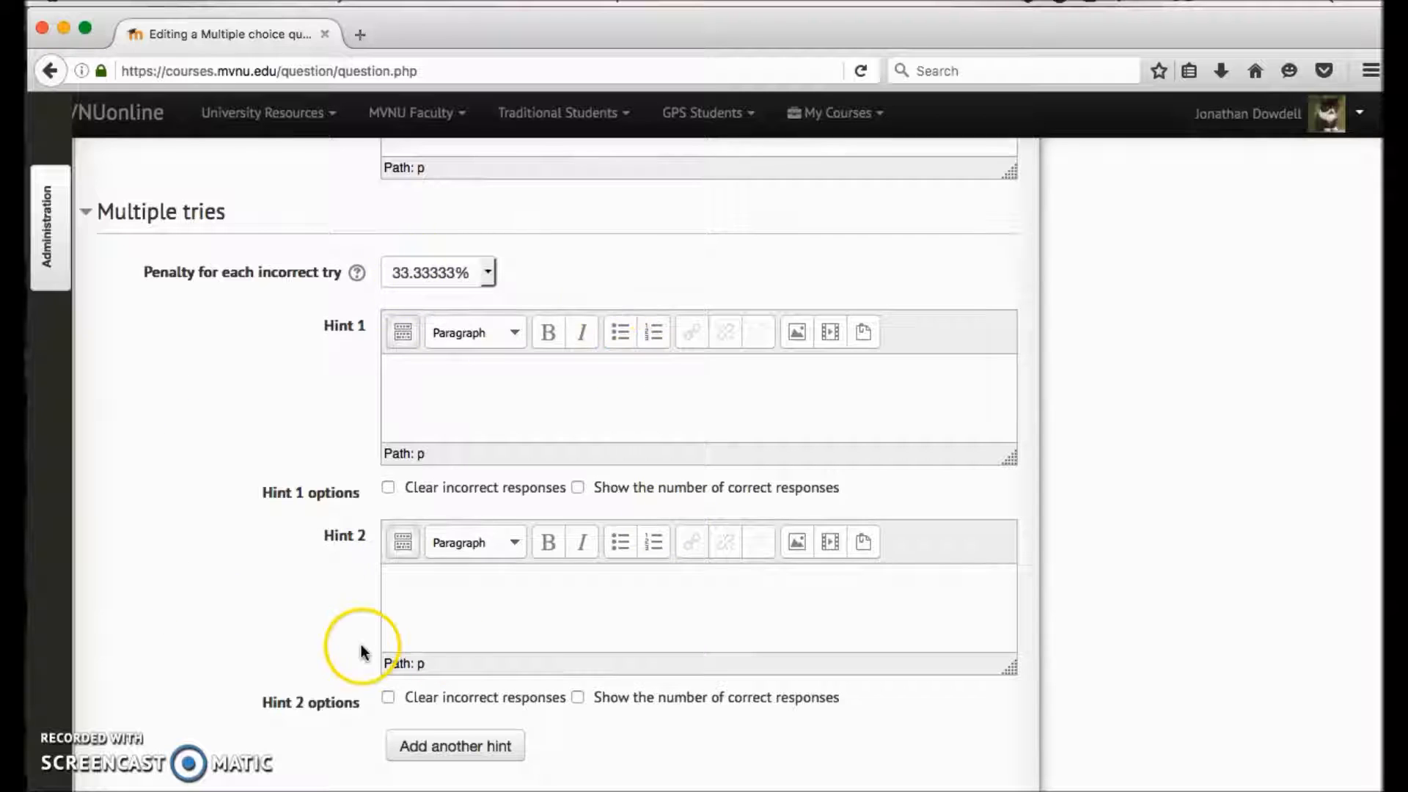
{"action": "scroll", "coordinate": [359, 644], "scroll_direction": "down", "scroll_amount": 2}
{"action": "scroll", "coordinate": [145, 414], "scroll_direction": "down", "scroll_amount": 4}
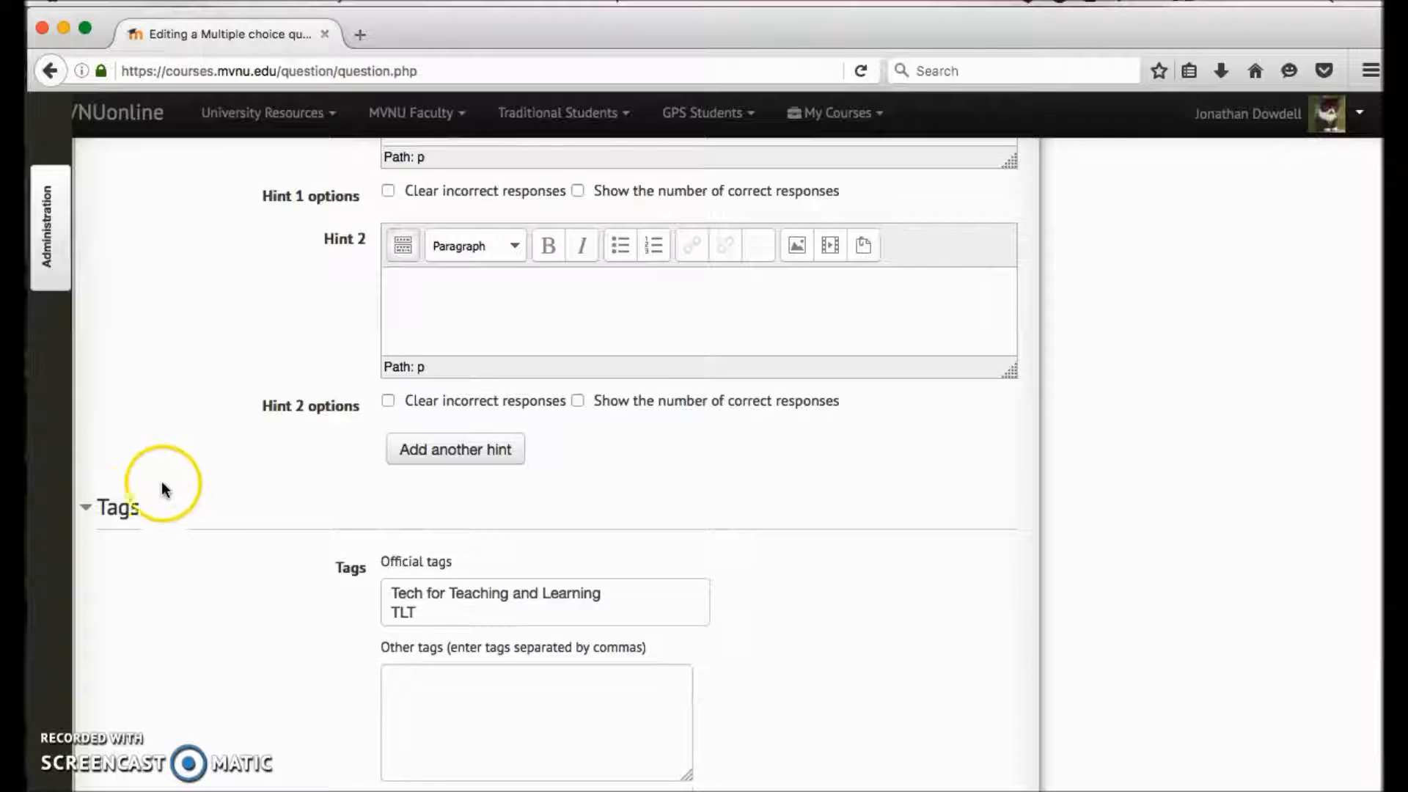
- Collapse the Tags section and save the changes to the multiple choice question
{"action": "left_click", "coordinate": [116, 506]}
{"action": "scroll", "coordinate": [200, 462], "scroll_direction": "down", "scroll_amount": 2}
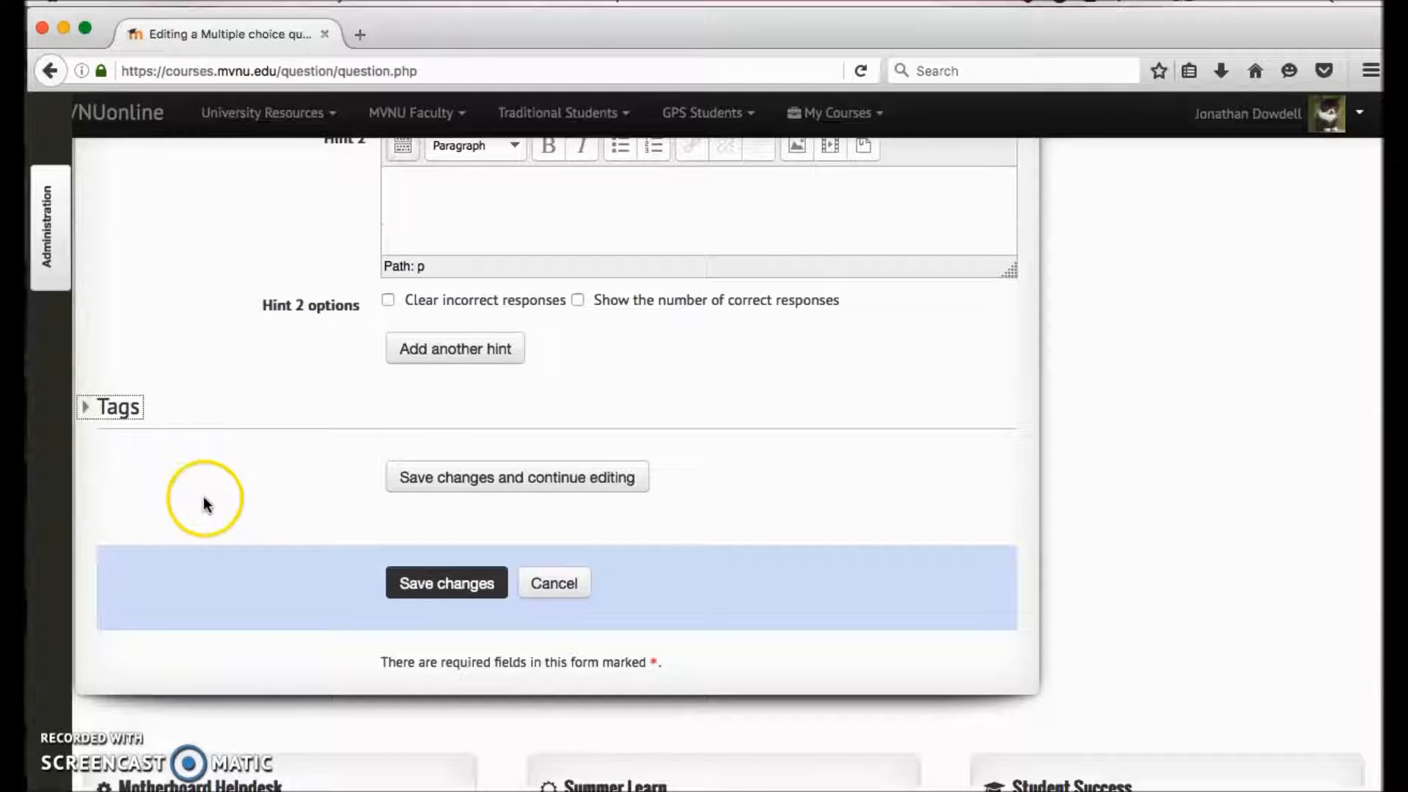
{"action": "left_click", "coordinate": [110, 416]}
{"action": "left_click", "coordinate": [130, 412]}
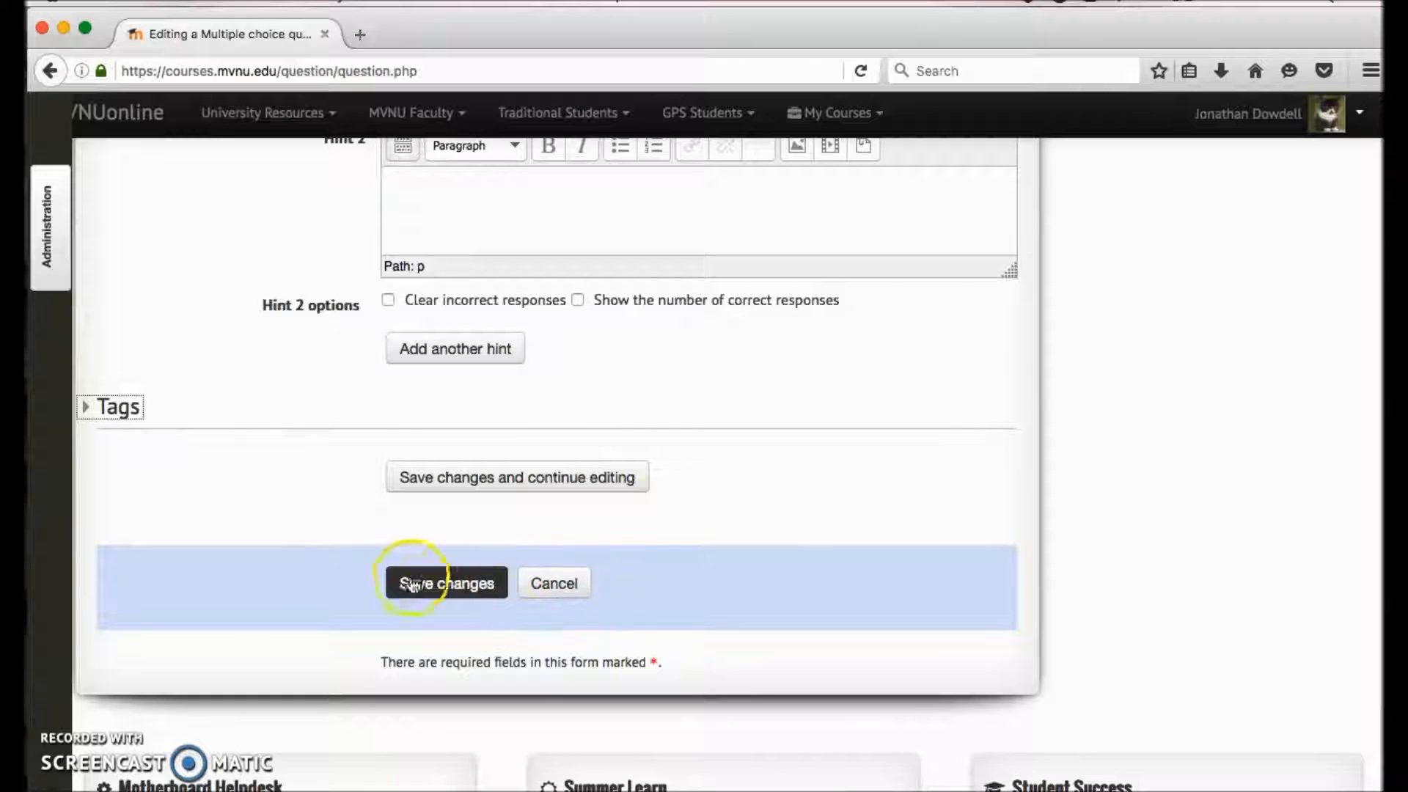
{"action": "left_click", "coordinate": [473, 584]}
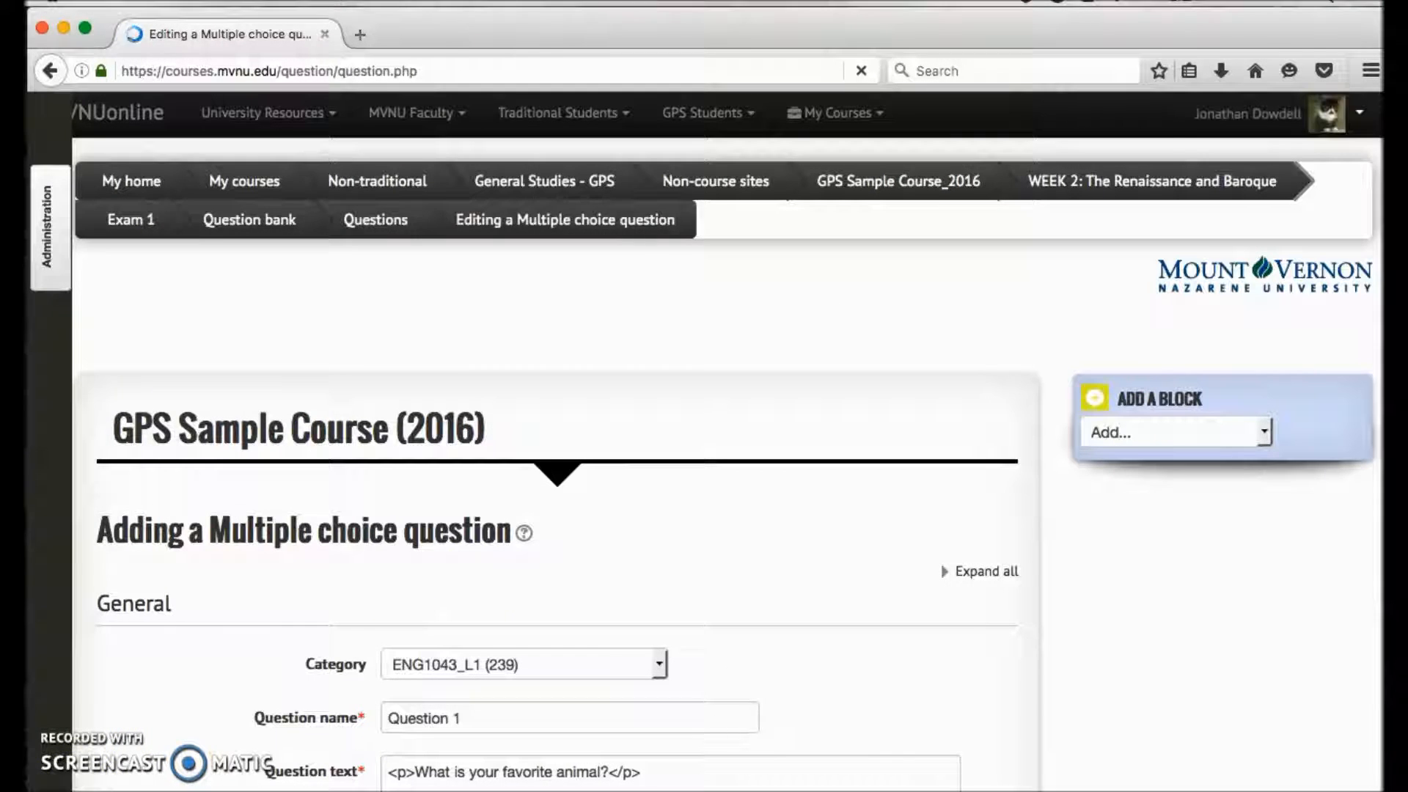
- Reopen Question 1 from the Exam 1 question list to view its editing form, and return to the quiz editing page
{"action": "scroll", "coordinate": [759, 328], "scroll_direction": "down", "scroll_amount": 1}
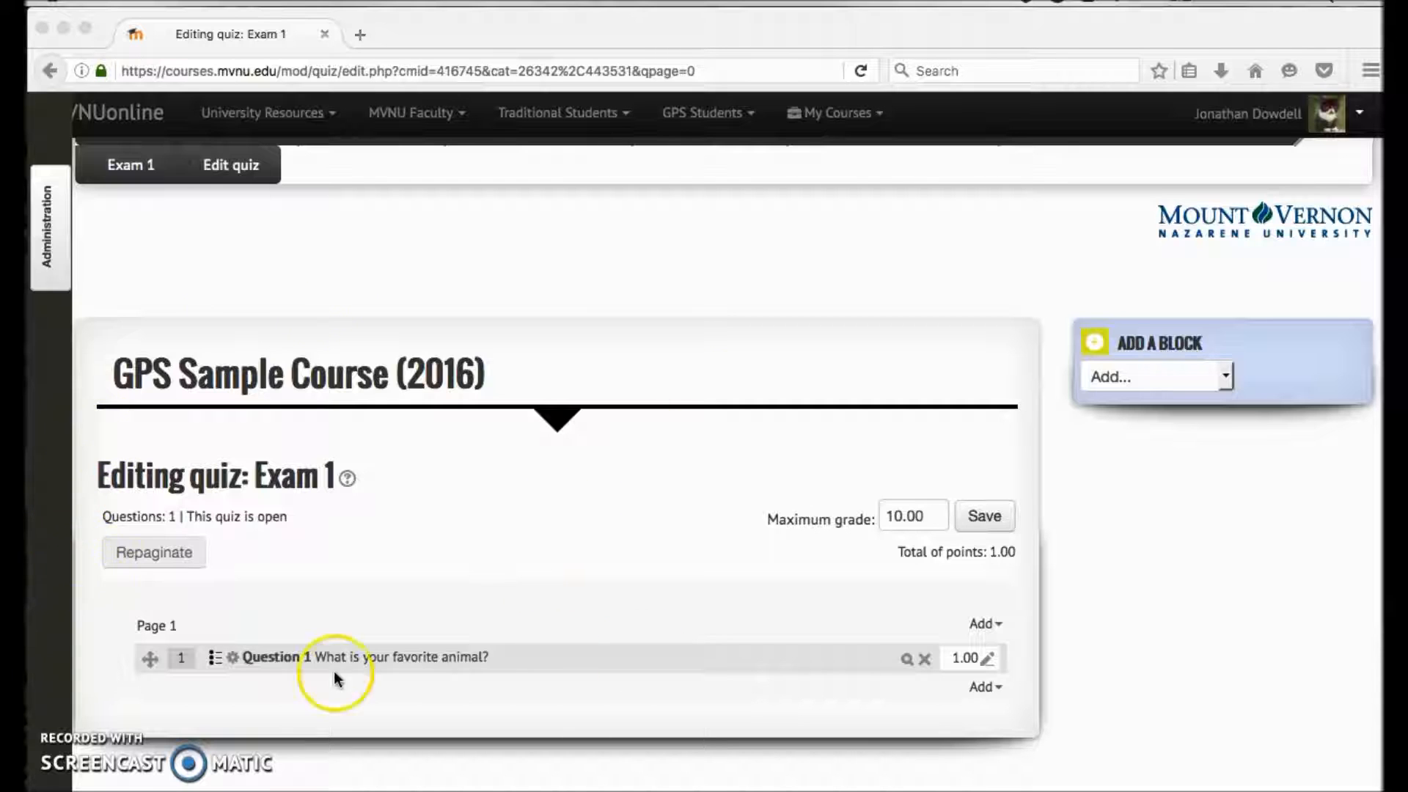
{"action": "scroll", "coordinate": [496, 493], "scroll_direction": "down", "scroll_amount": 5}
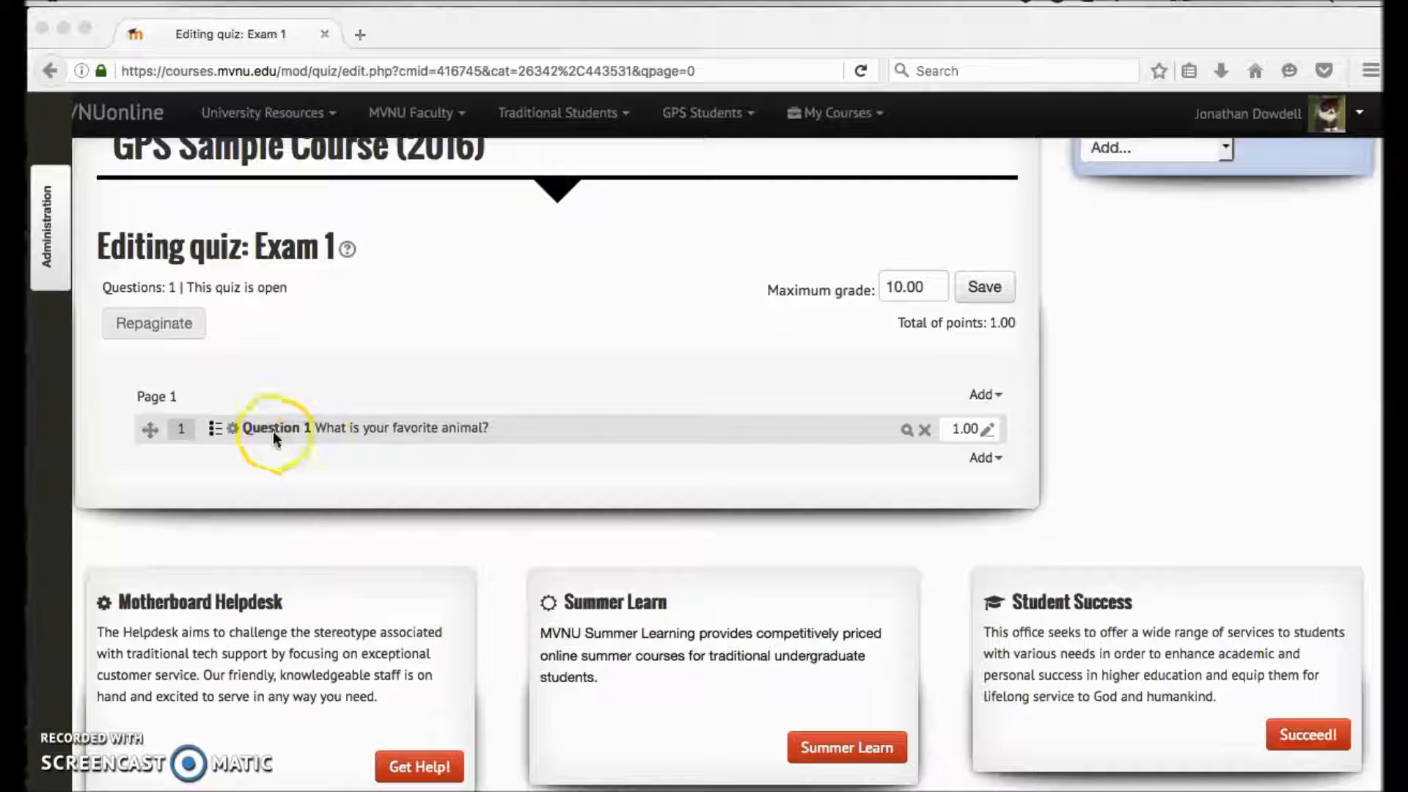
{"action": "left_click", "coordinate": [281, 430]}
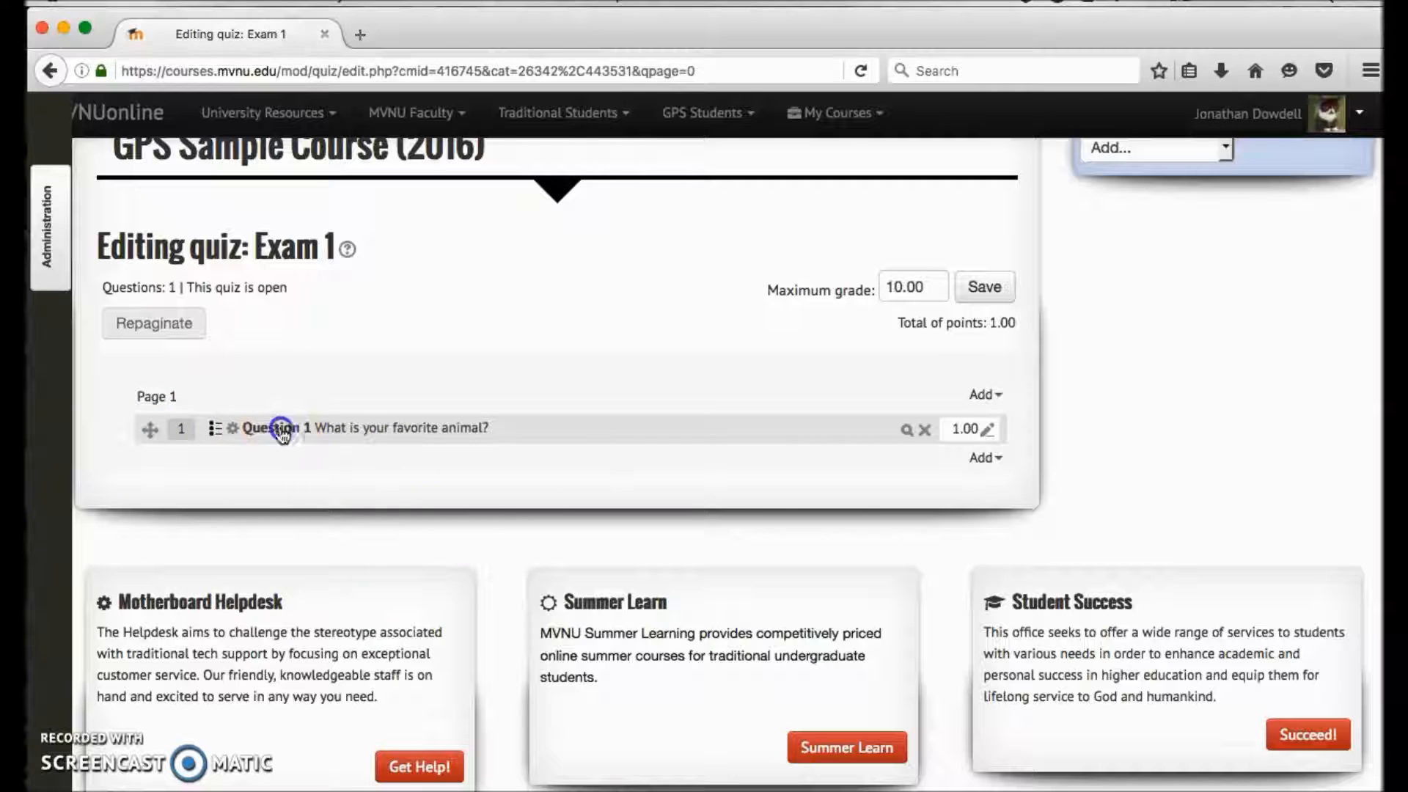
{"action": "left_click", "coordinate": [283, 435]}
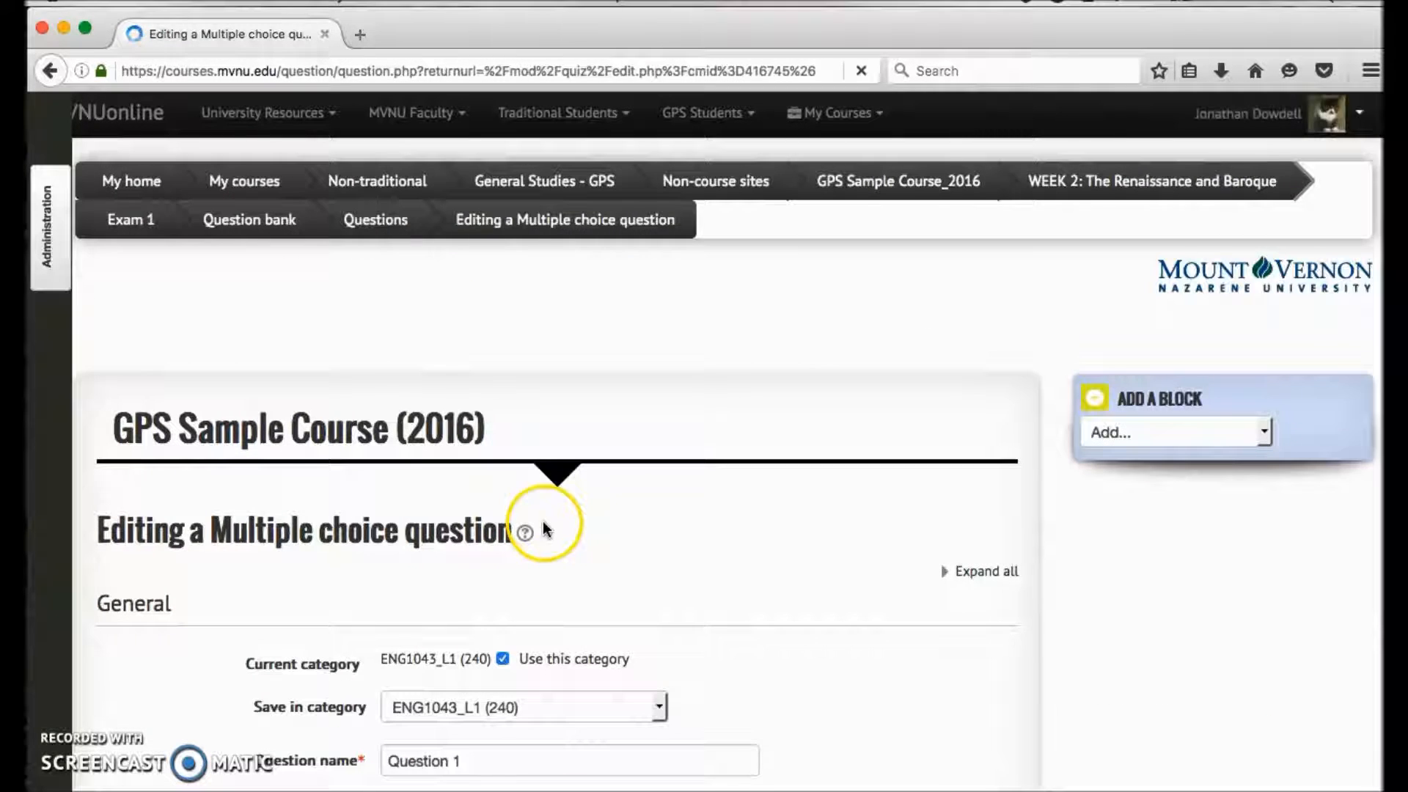
{"action": "scroll", "coordinate": [377, 448], "scroll_direction": "down", "scroll_amount": 20}
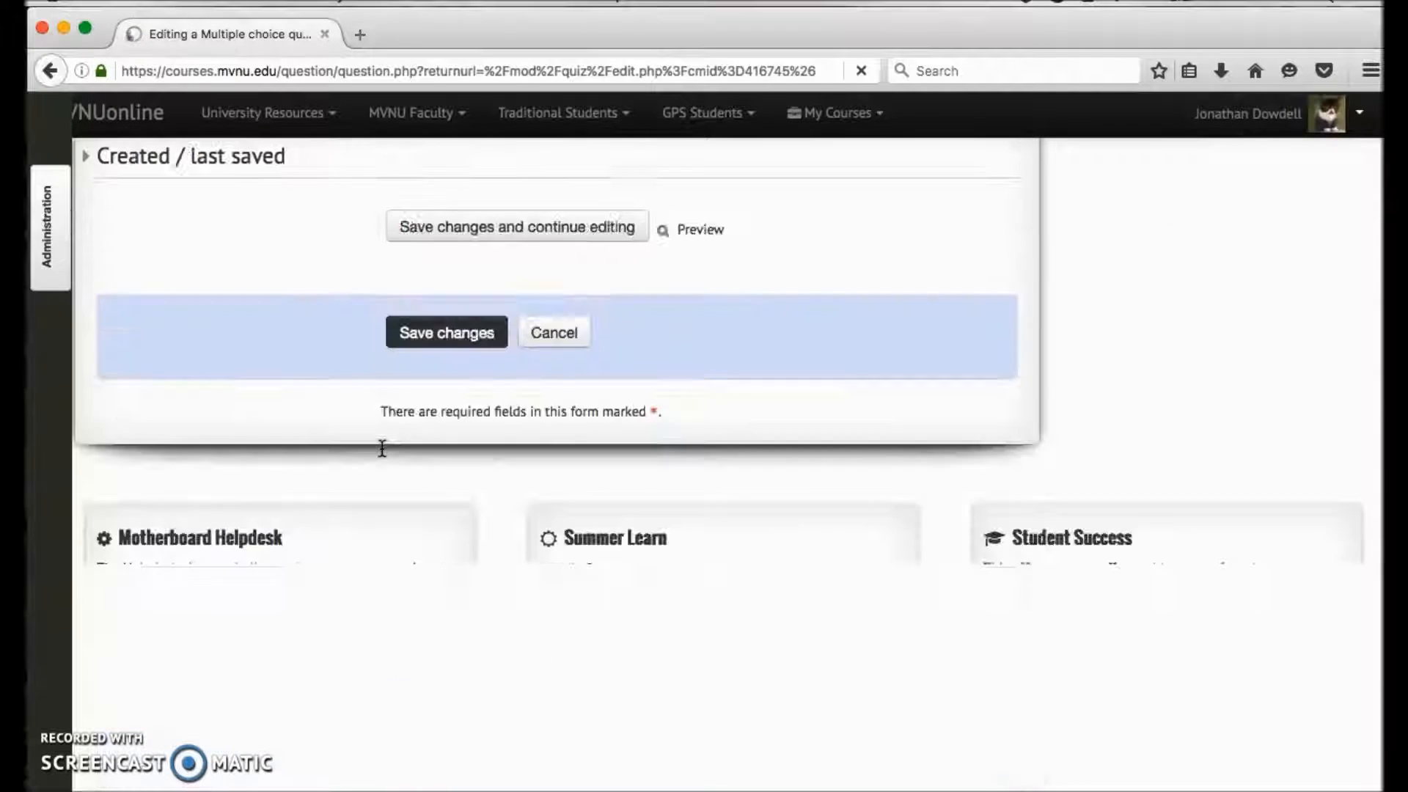
{"action": "left_click", "coordinate": [426, 343]}
{"action": "left_click", "coordinate": [446, 330]}
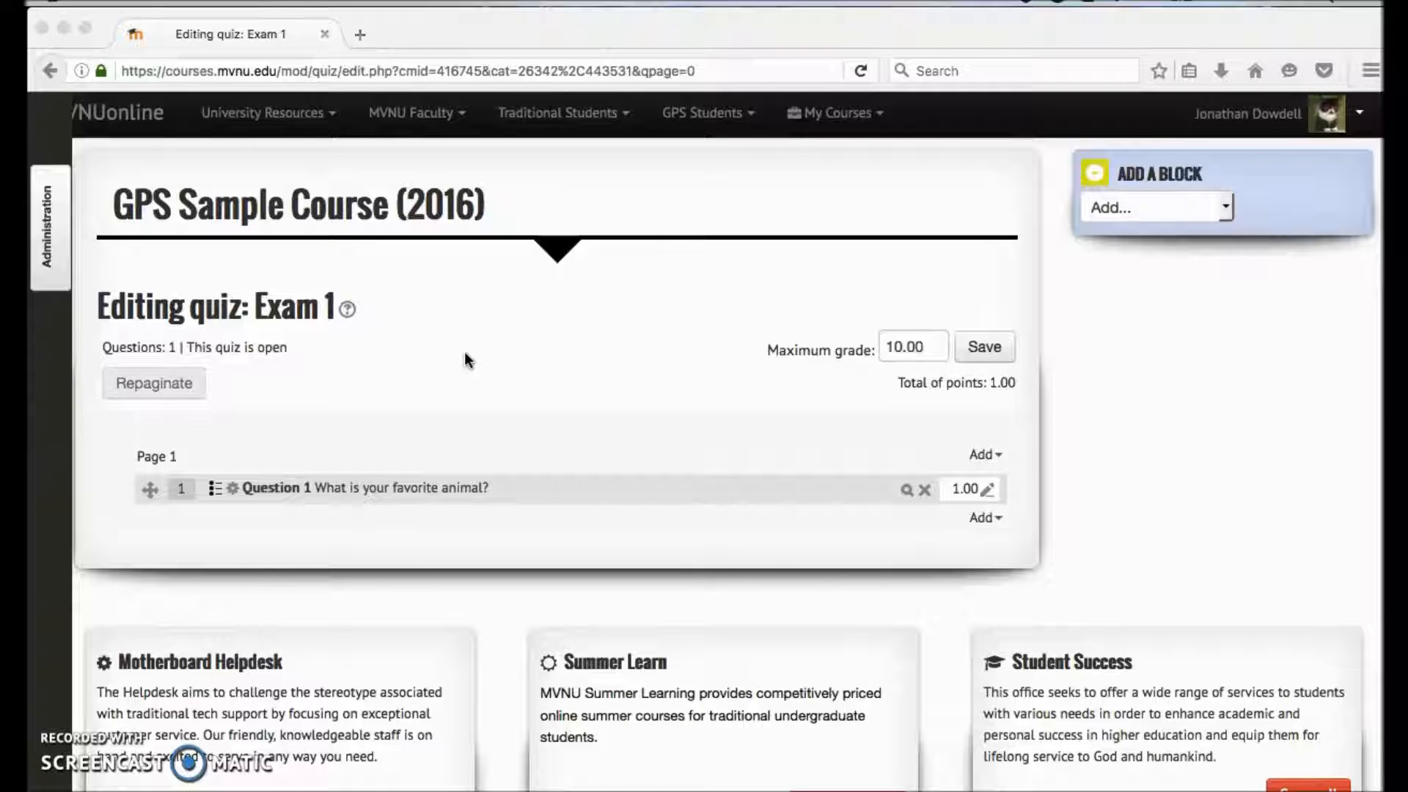
- Open the question bank for adding existing questions at the end of the Exam 1 quiz
{"action": "left_click", "coordinate": [585, 626]}
{"action": "left_click", "coordinate": [695, 472]}
{"action": "left_click", "coordinate": [980, 521]}
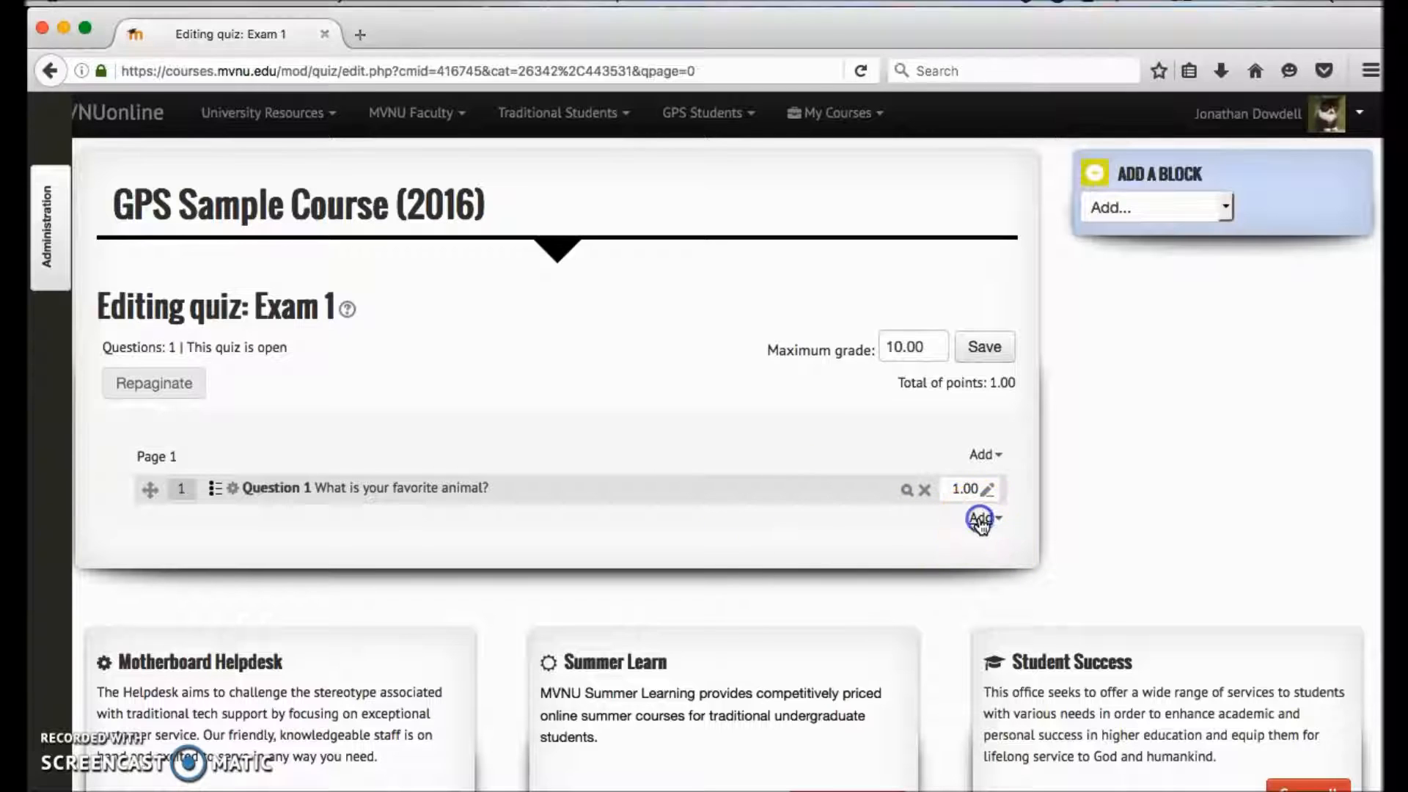
{"action": "left_click", "coordinate": [980, 519]}
{"action": "left_click", "coordinate": [921, 476]}
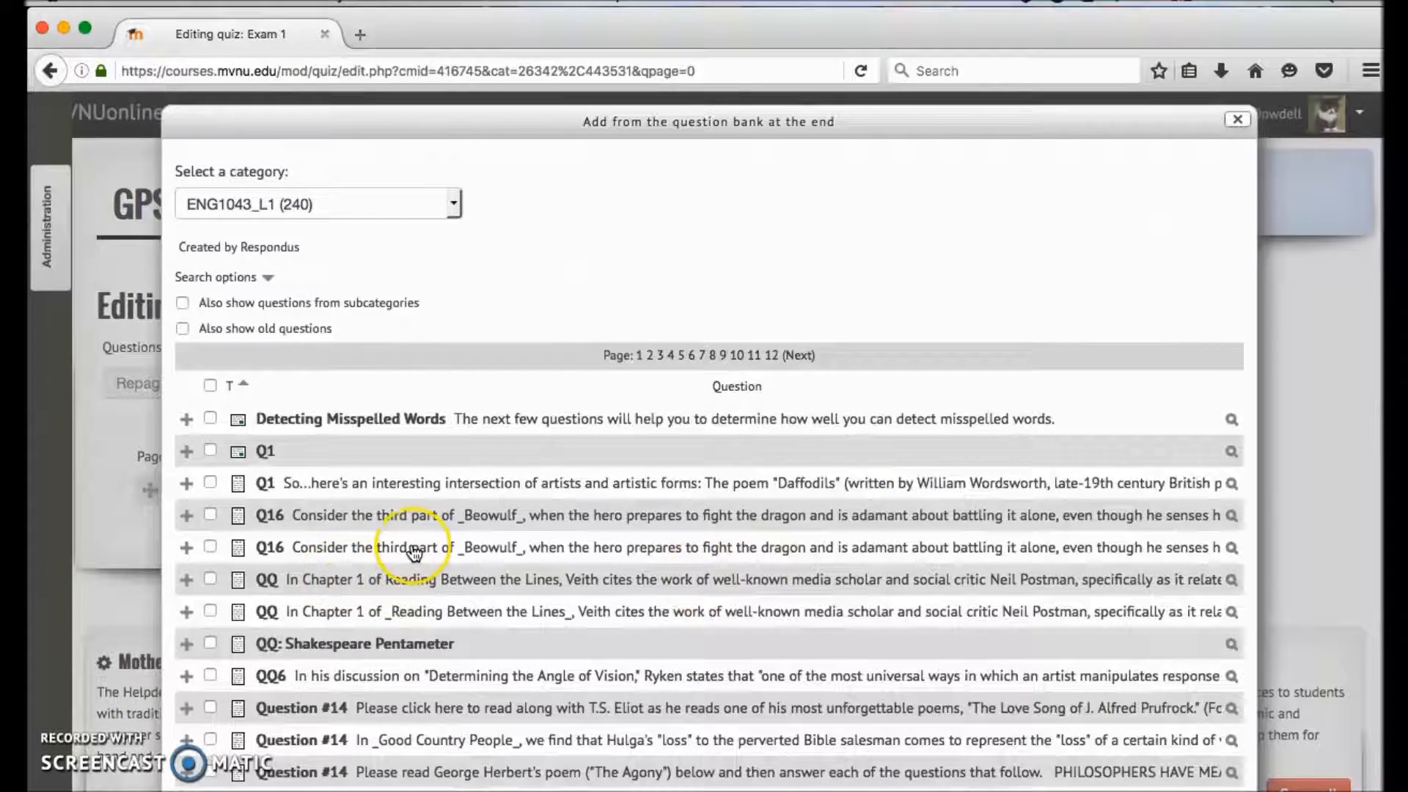
- Examine the ENG1043_L1 questions in the question bank and the other question categories available for the quiz
{"action": "scroll", "coordinate": [411, 548], "scroll_direction": "down", "scroll_amount": 3}
{"action": "scroll", "coordinate": [414, 551], "scroll_direction": "down", "scroll_amount": 3}
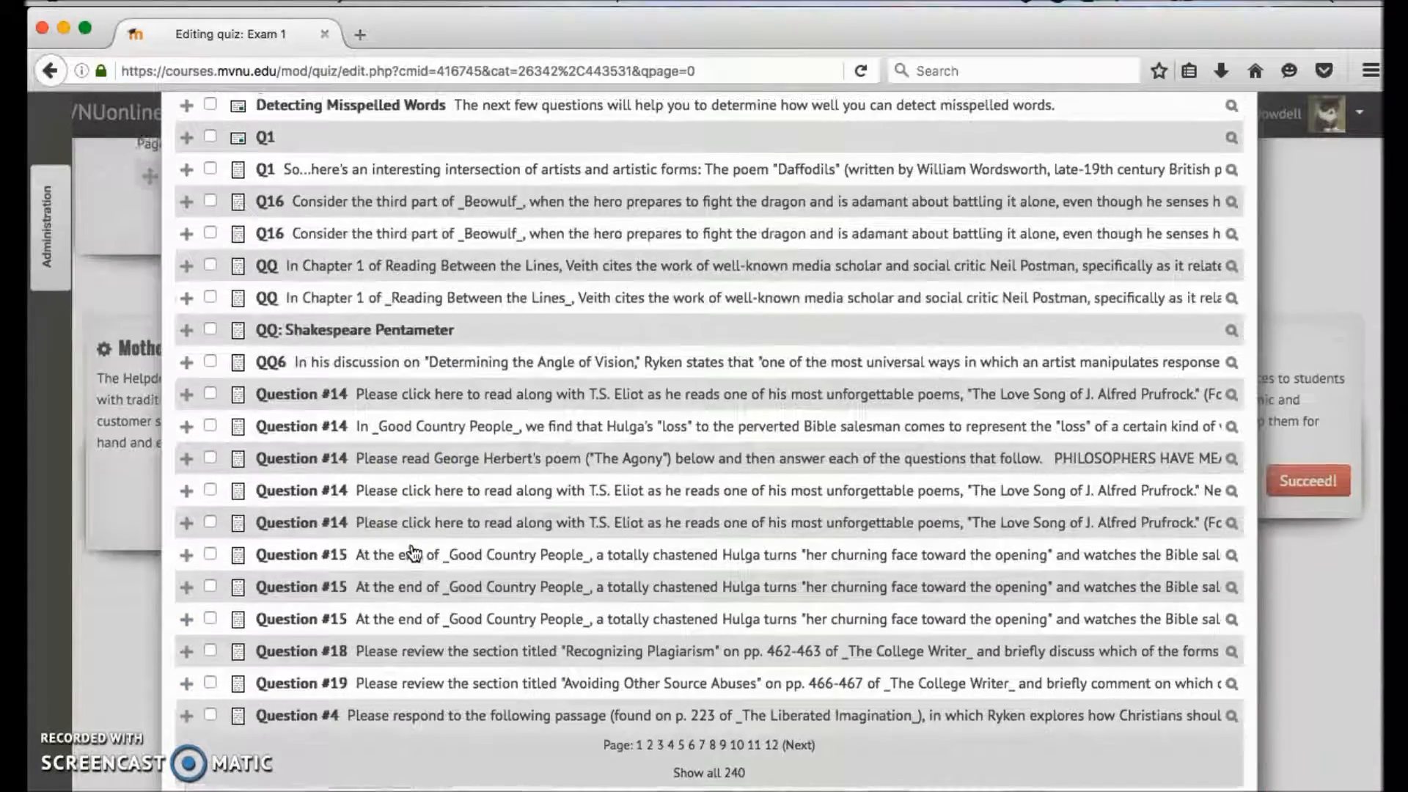
{"action": "scroll", "coordinate": [414, 553], "scroll_direction": "up", "scroll_amount": 8}
{"action": "scroll", "coordinate": [802, 660], "scroll_direction": "down", "scroll_amount": 3}
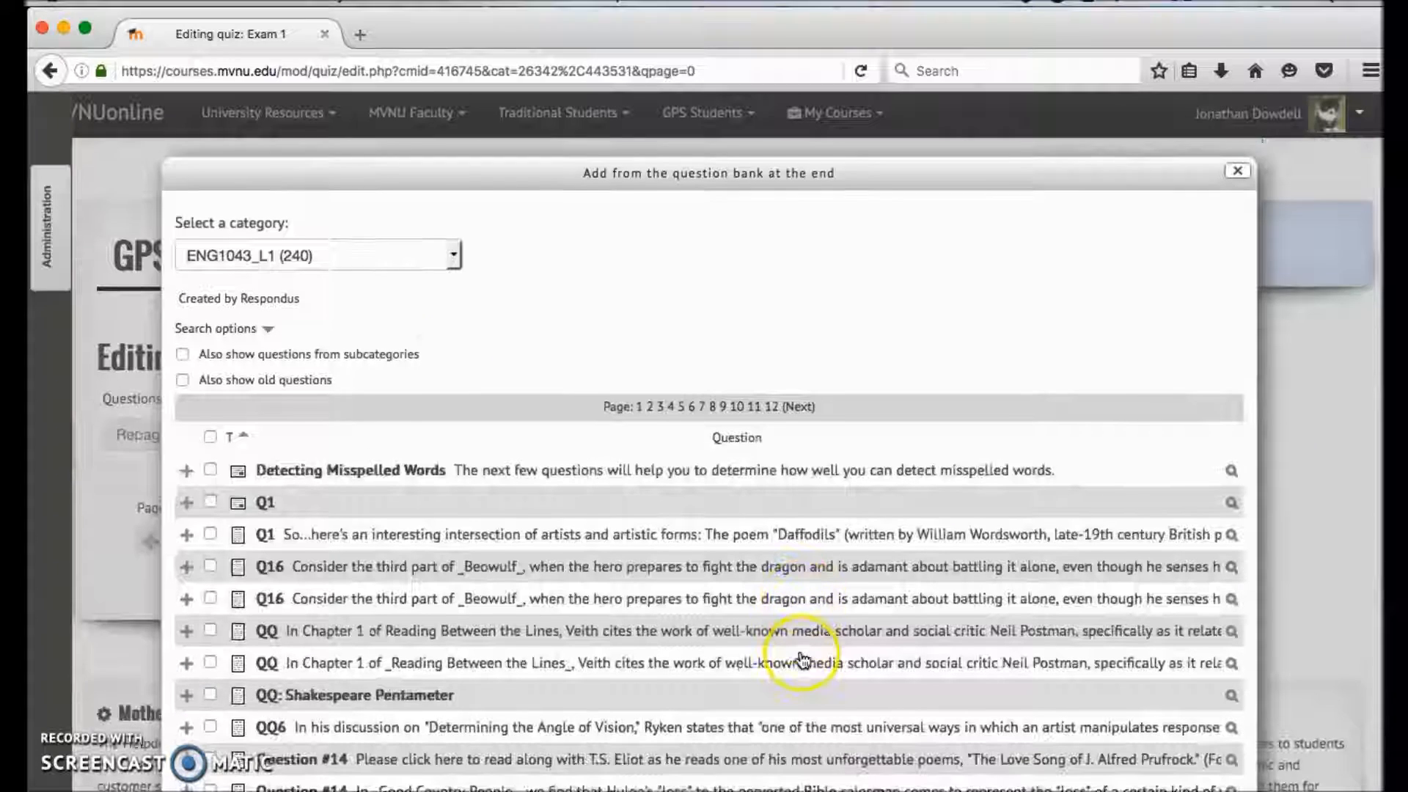
{"action": "left_click", "coordinate": [357, 262]}
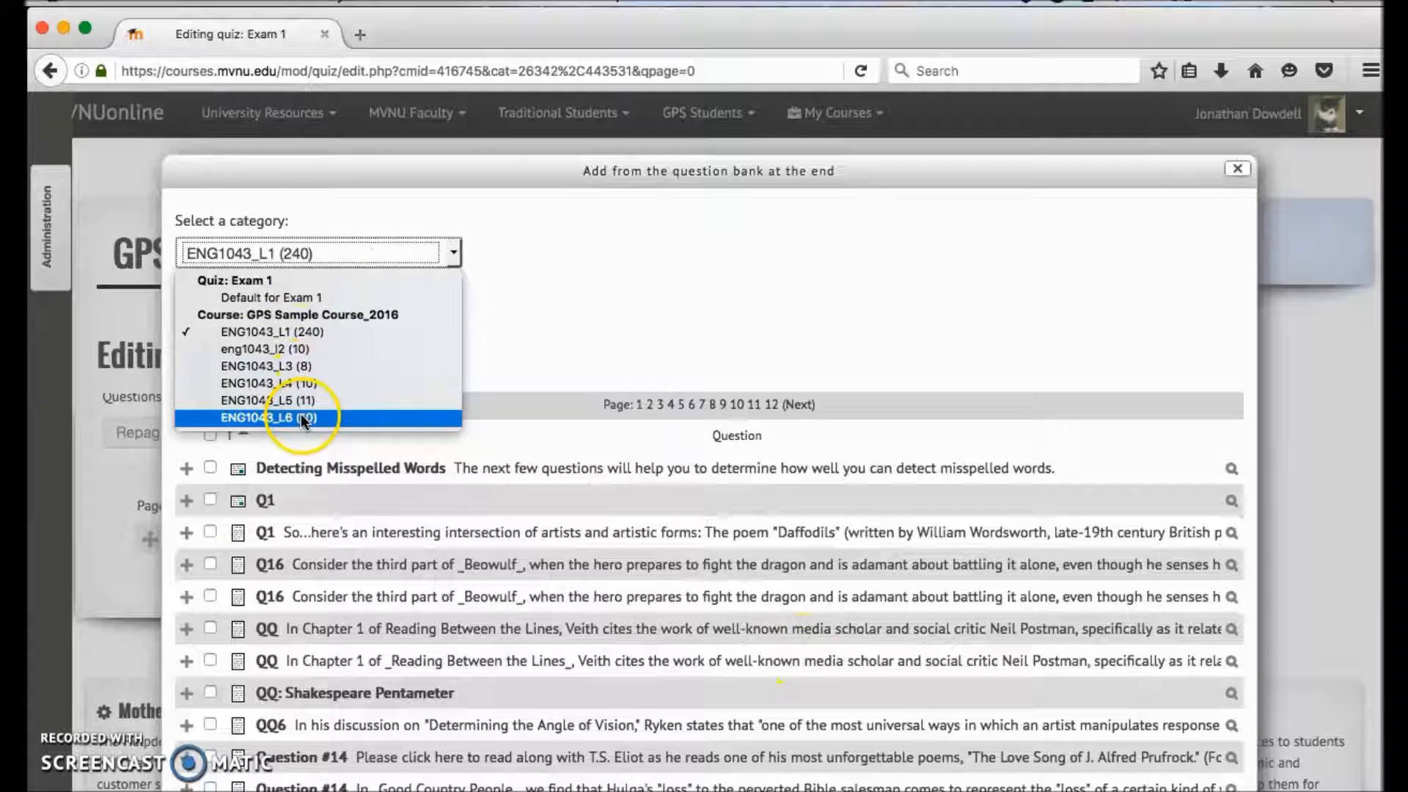
{"action": "left_click", "coordinate": [549, 311]}
{"action": "left_click", "coordinate": [339, 260]}
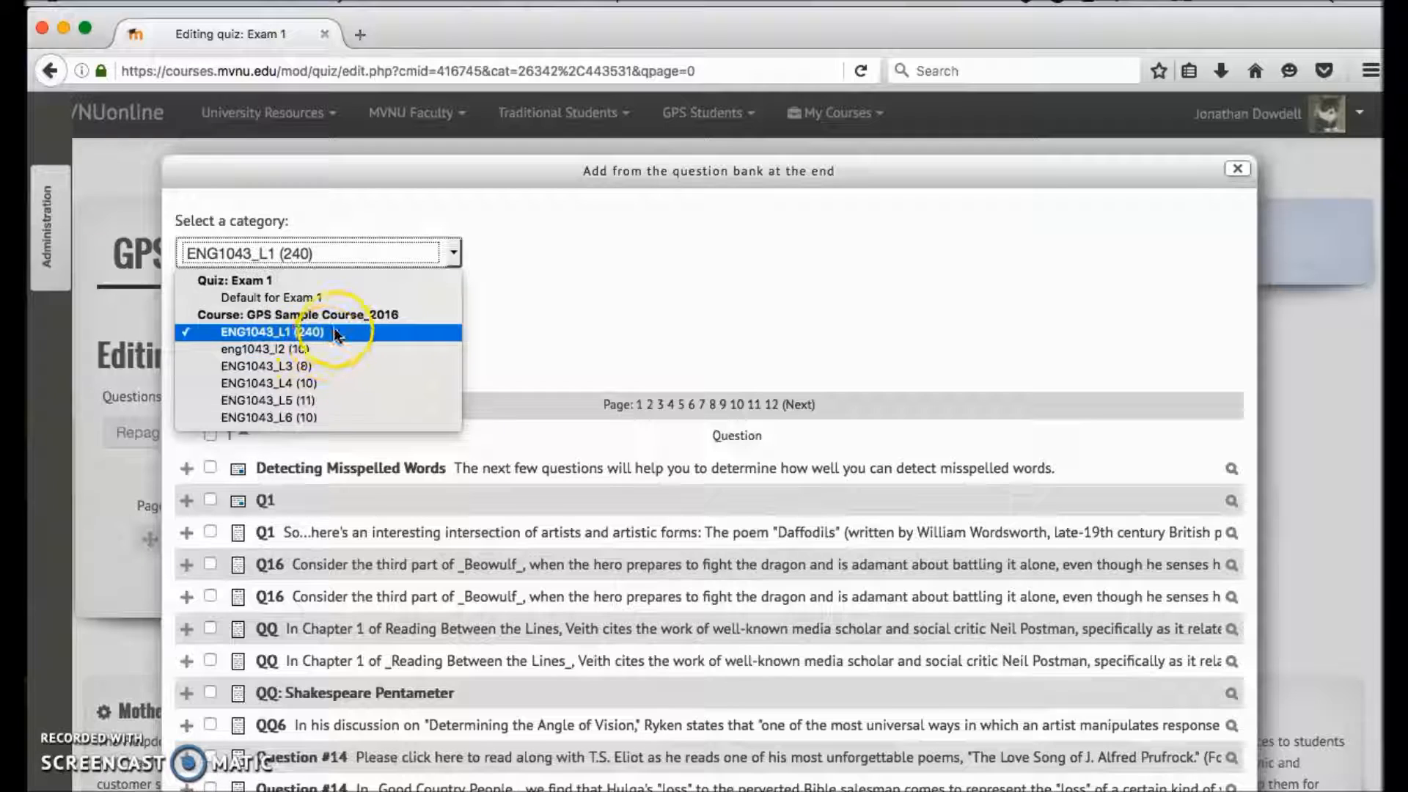
- Keep the ENG1043_L1 category and add its first listed Question #14, on reading along with T.S. Eliot, to the end of the Exam 1 quiz
{"action": "left_click", "coordinate": [585, 323]}
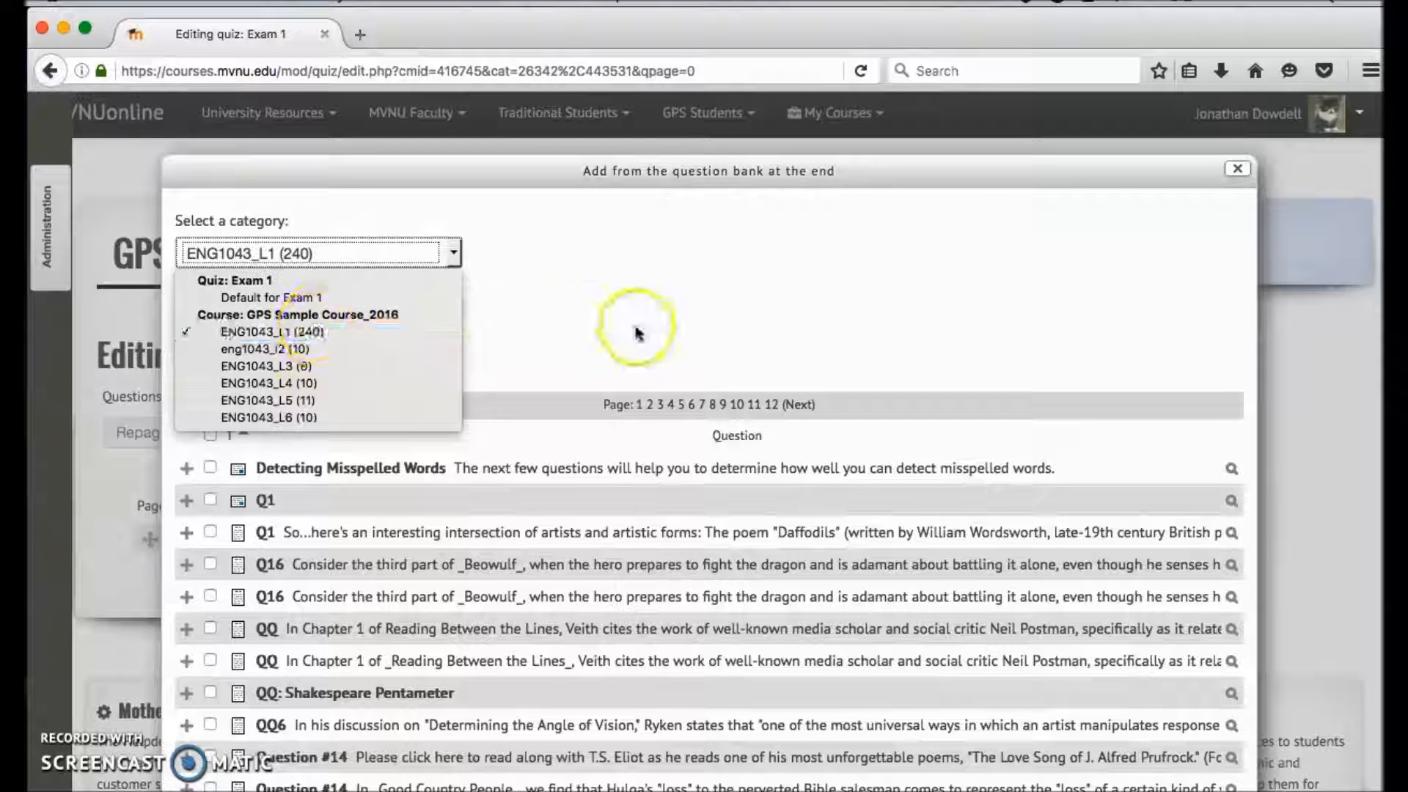
{"action": "scroll", "coordinate": [653, 335], "scroll_direction": "down", "scroll_amount": 2}
{"action": "scroll", "coordinate": [651, 334], "scroll_direction": "down", "scroll_amount": 4}
{"action": "scroll", "coordinate": [651, 334], "scroll_direction": "up", "scroll_amount": 3}
{"action": "scroll", "coordinate": [650, 328], "scroll_direction": "down", "scroll_amount": 2}
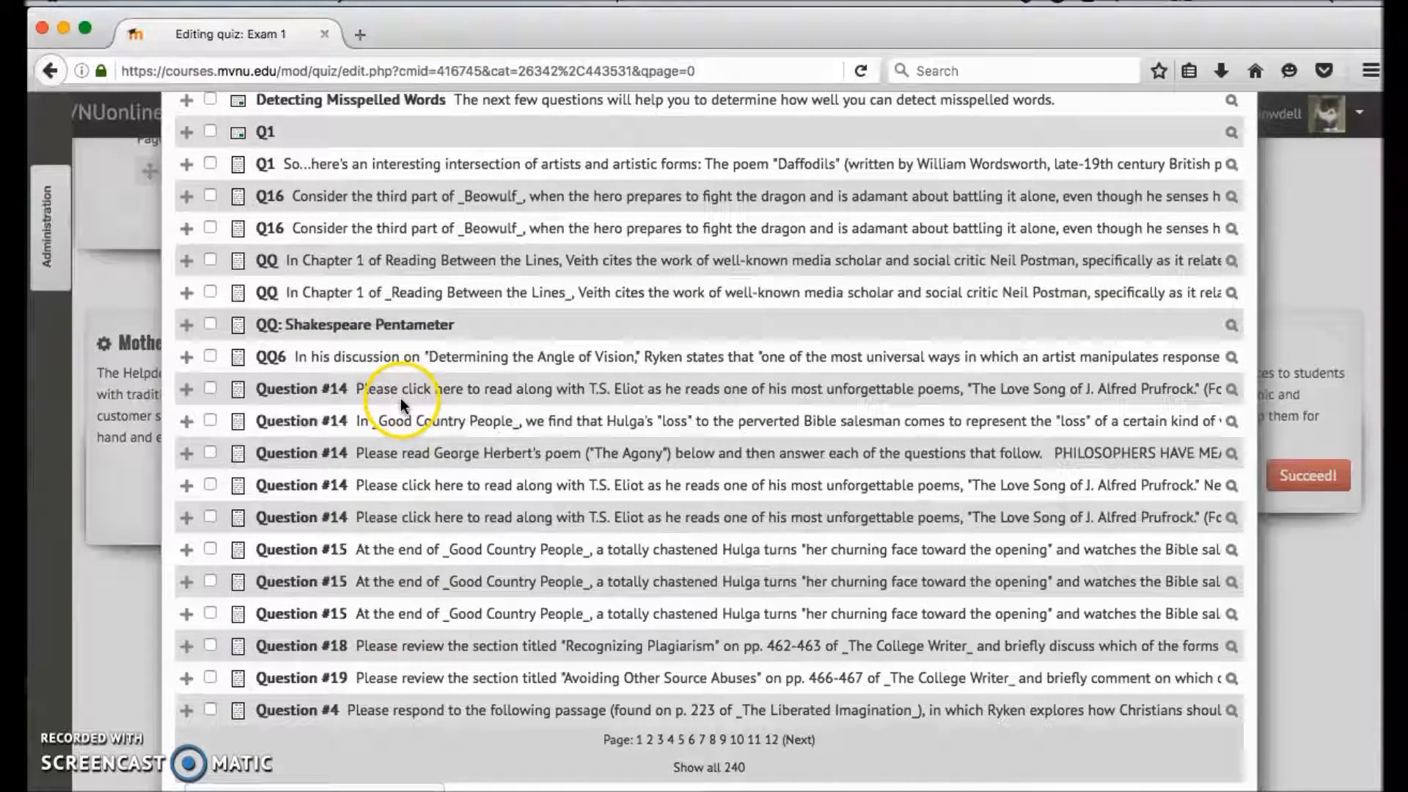
{"action": "left_click", "coordinate": [187, 390]}
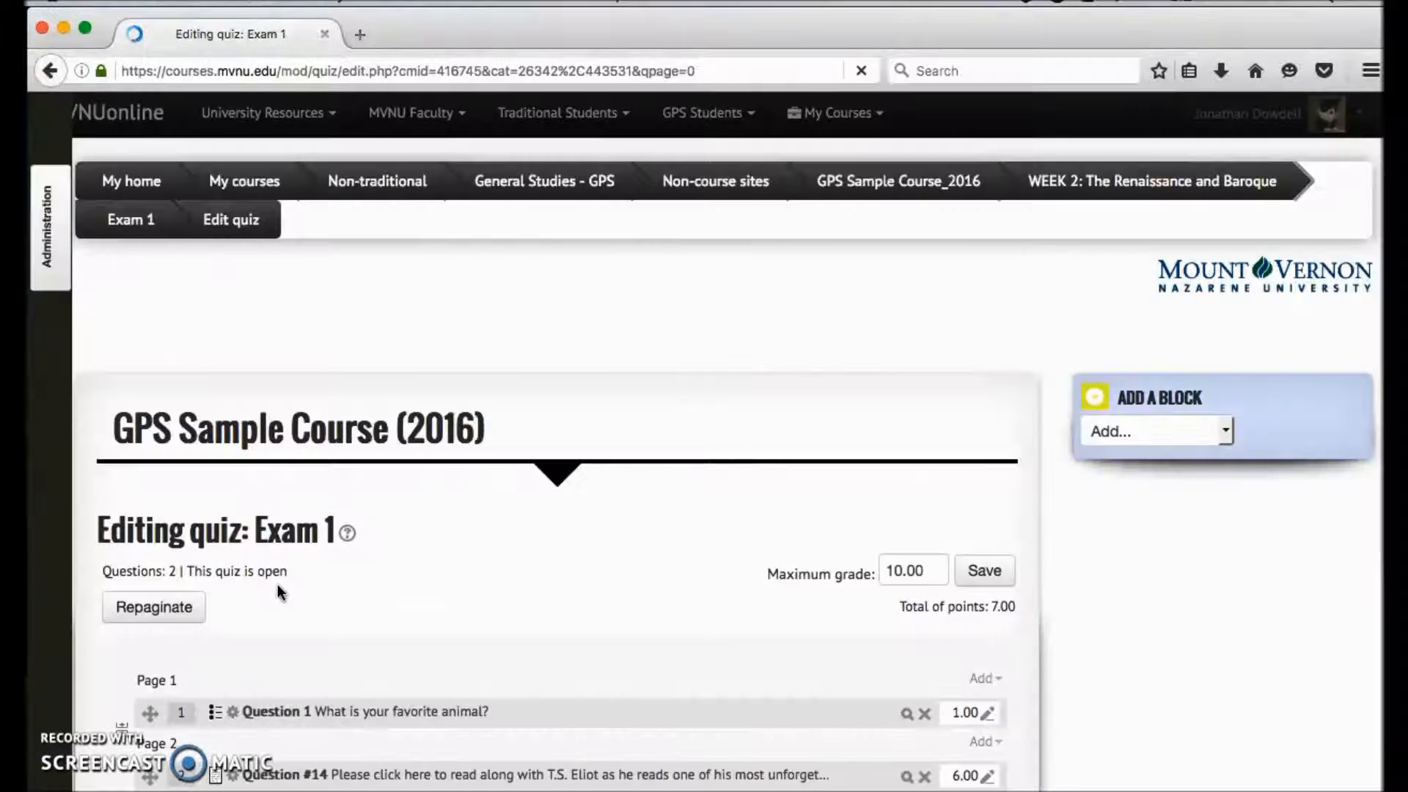
{"action": "scroll", "coordinate": [278, 584], "scroll_direction": "down", "scroll_amount": 3}
{"action": "left_click", "coordinate": [365, 522]}
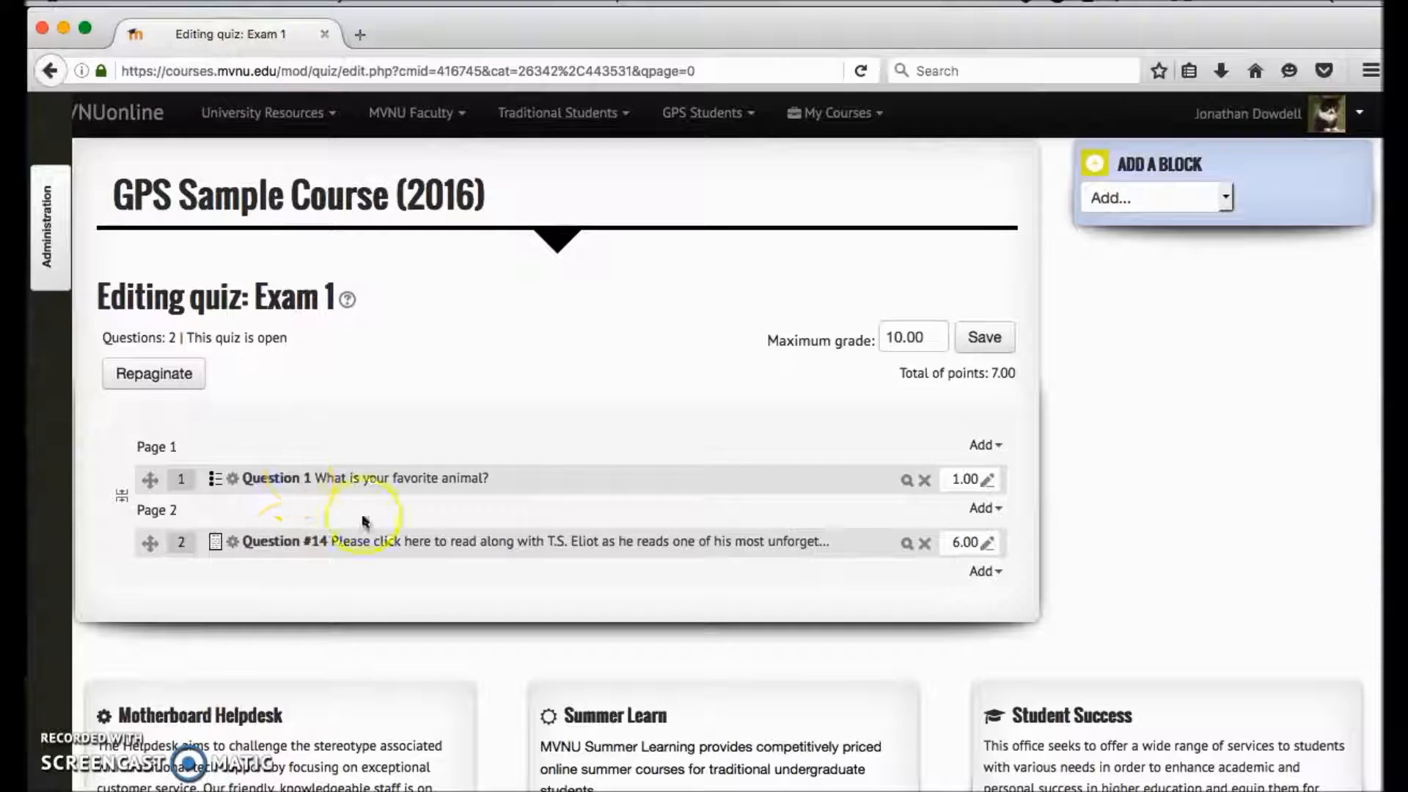
- Start adding a random question at the end of the Exam 1 quiz and set the number of random questions to 2
{"action": "scroll", "coordinate": [305, 440], "scroll_direction": "up", "scroll_amount": 2}
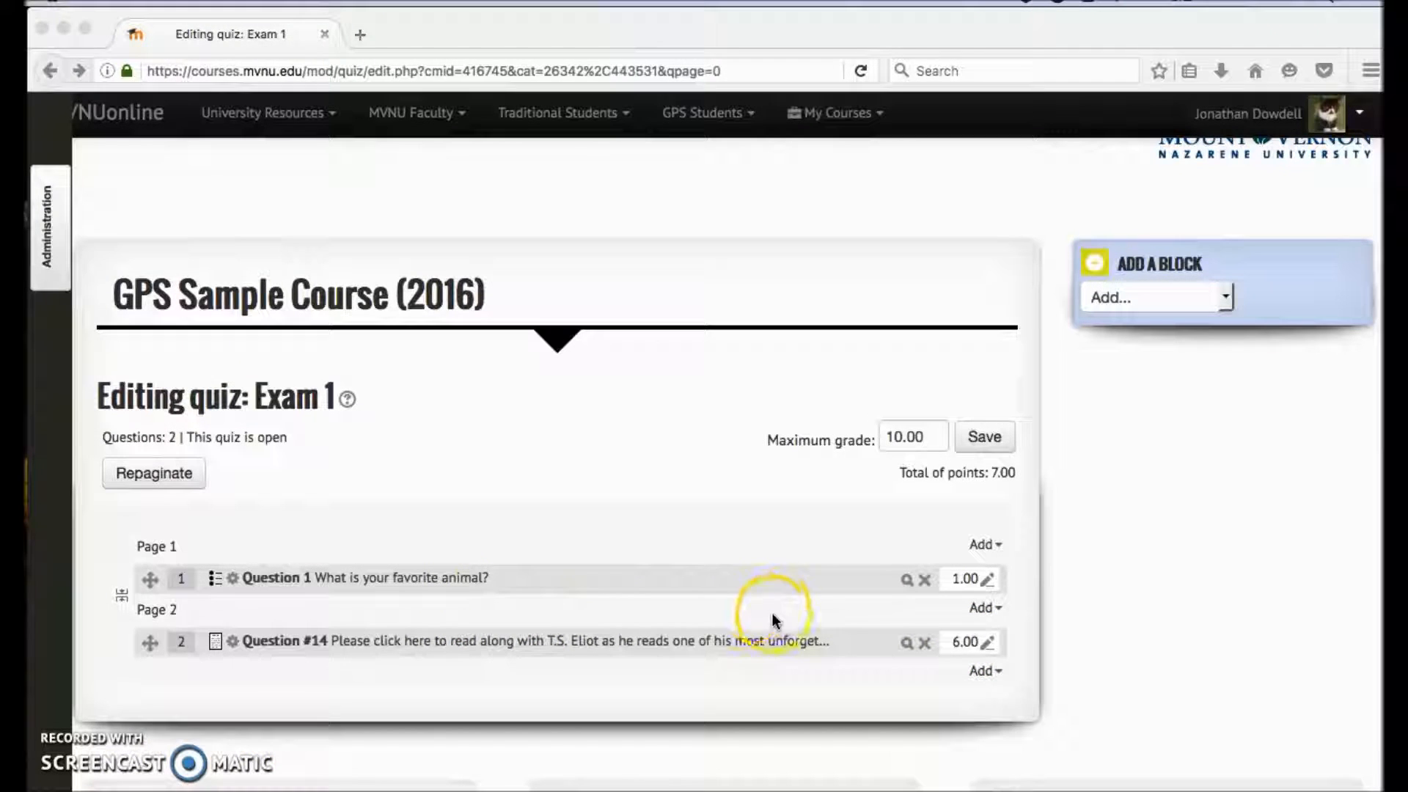
{"action": "left_click", "coordinate": [718, 512]}
{"action": "scroll", "coordinate": [717, 518], "scroll_direction": "down", "scroll_amount": 2}
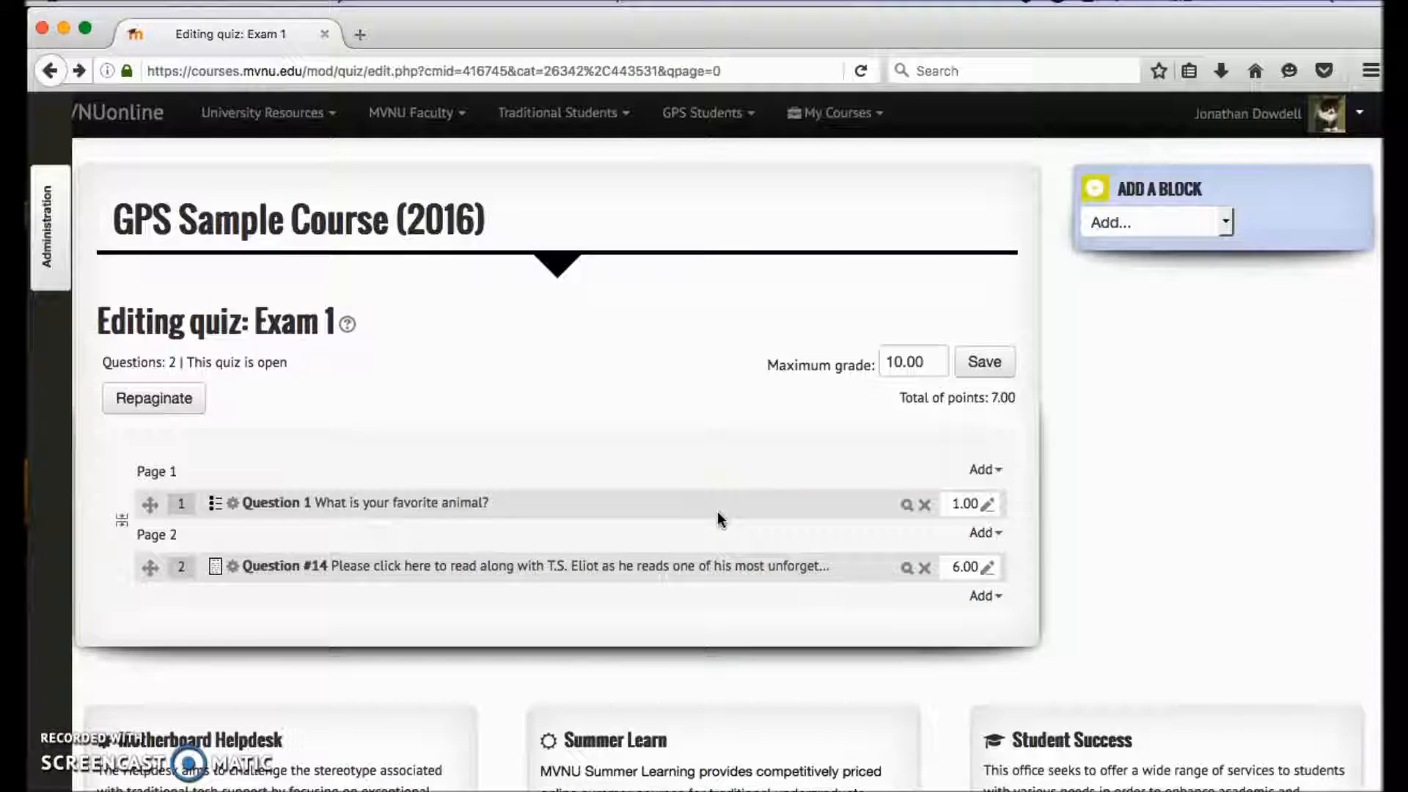
{"action": "left_click", "coordinate": [992, 601]}
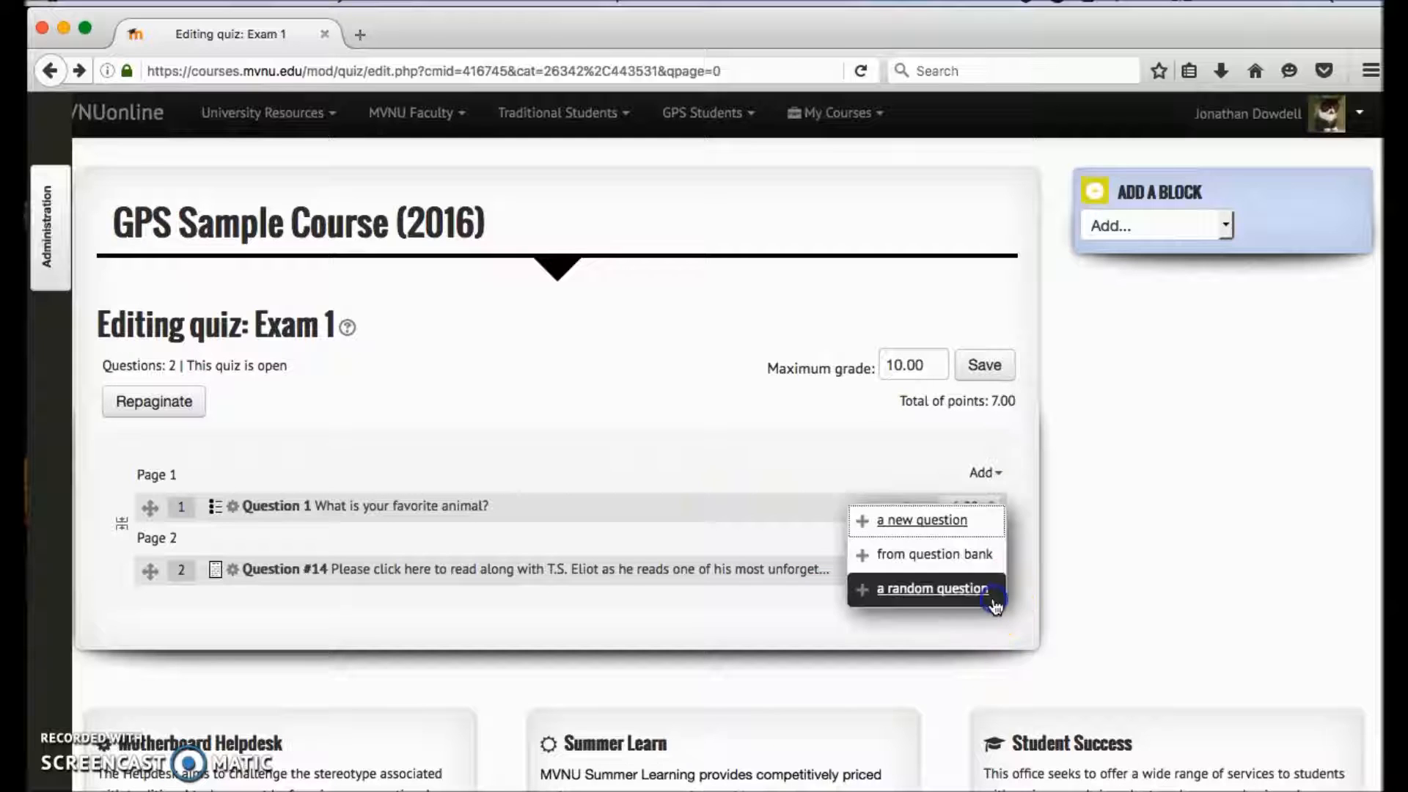
{"action": "left_click", "coordinate": [957, 588]}
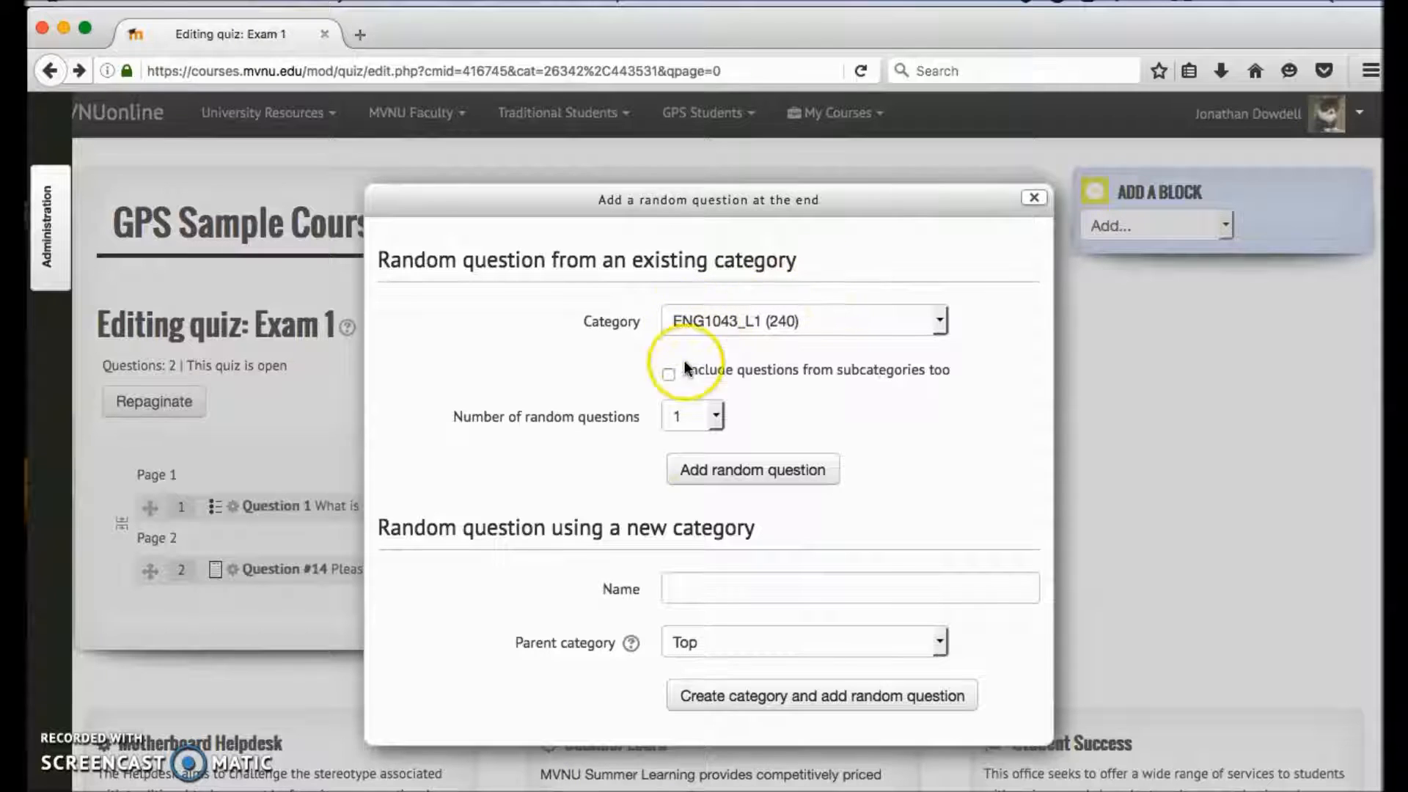
{"action": "left_click", "coordinate": [724, 418]}
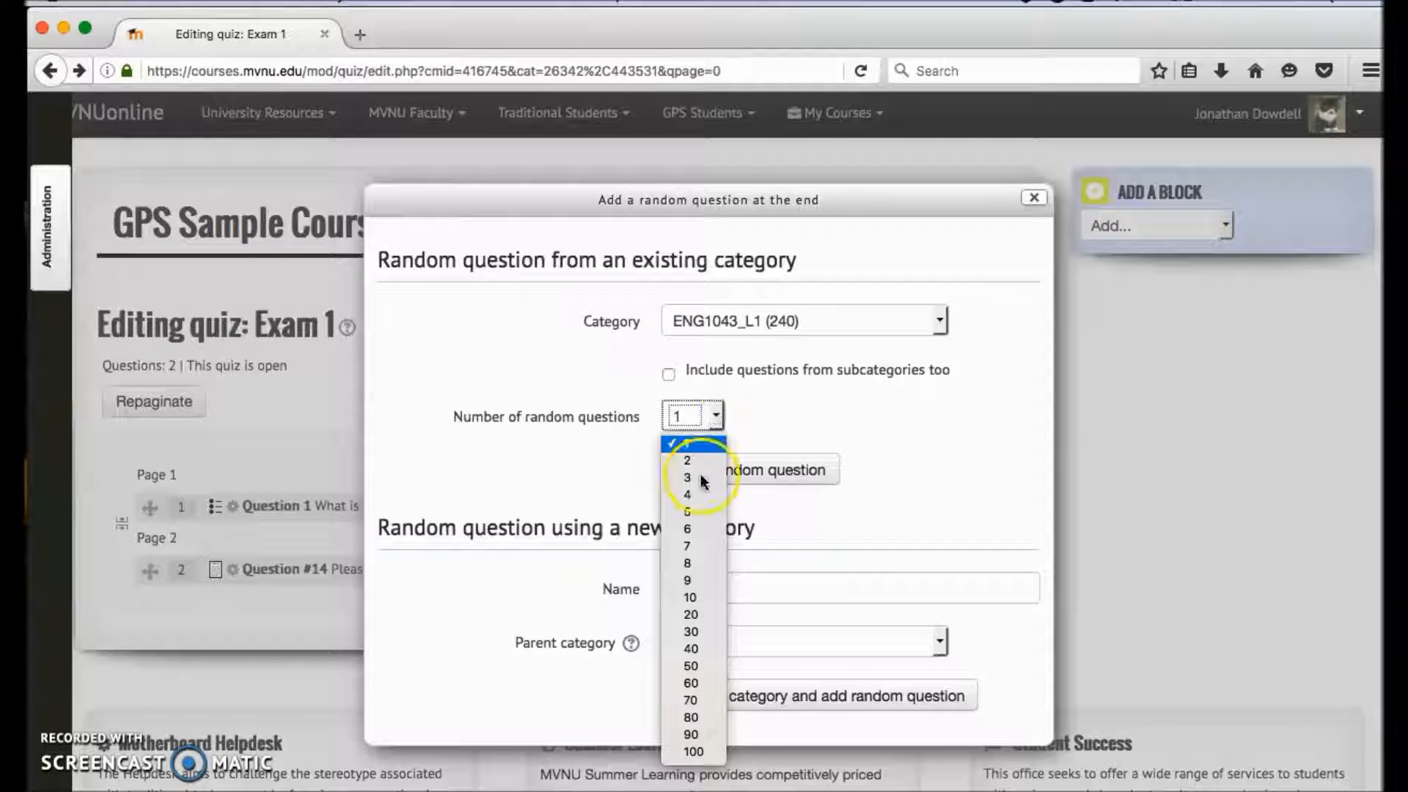
{"action": "left_click", "coordinate": [715, 458]}
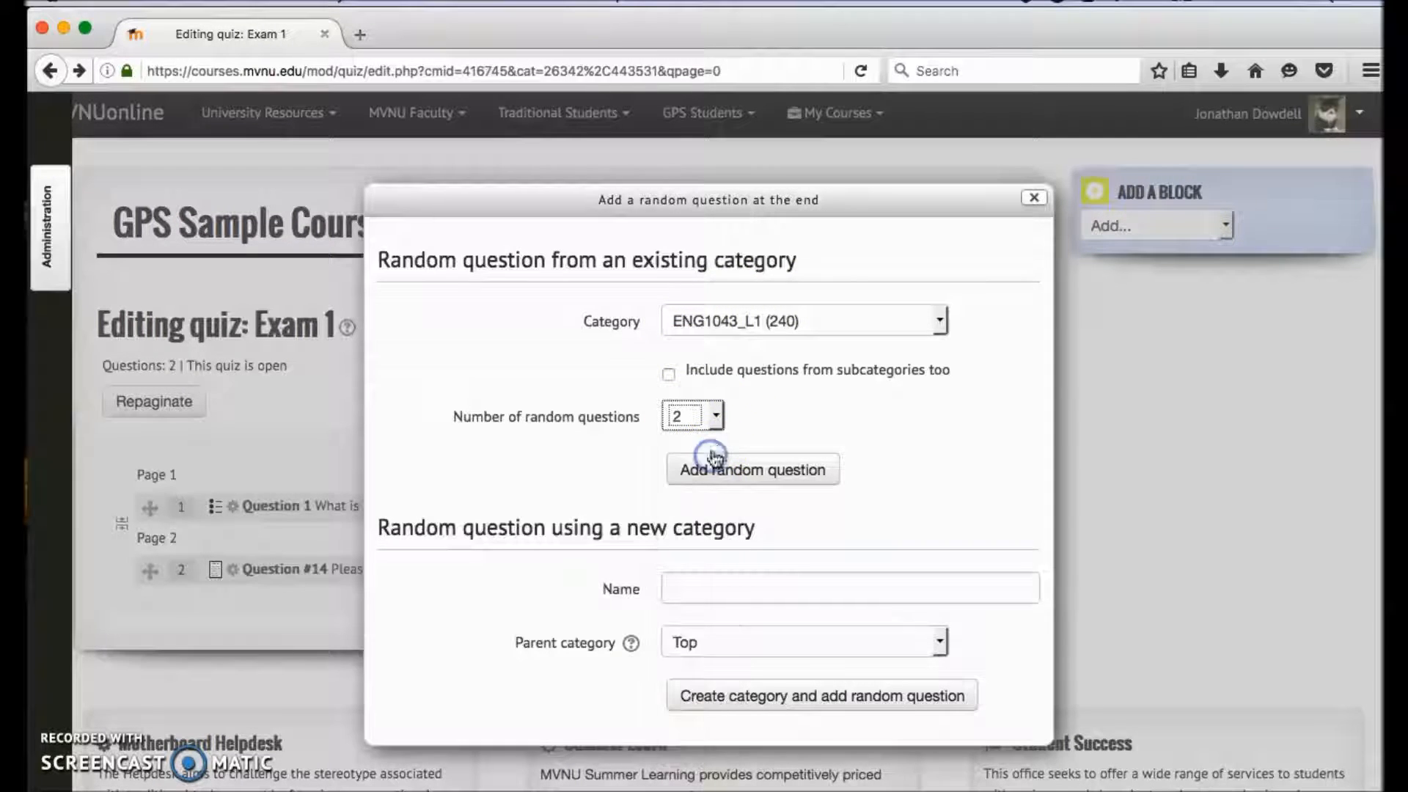
- View the categories available for random questions, and close the random question dialog without adding any
{"action": "left_click", "coordinate": [797, 320]}
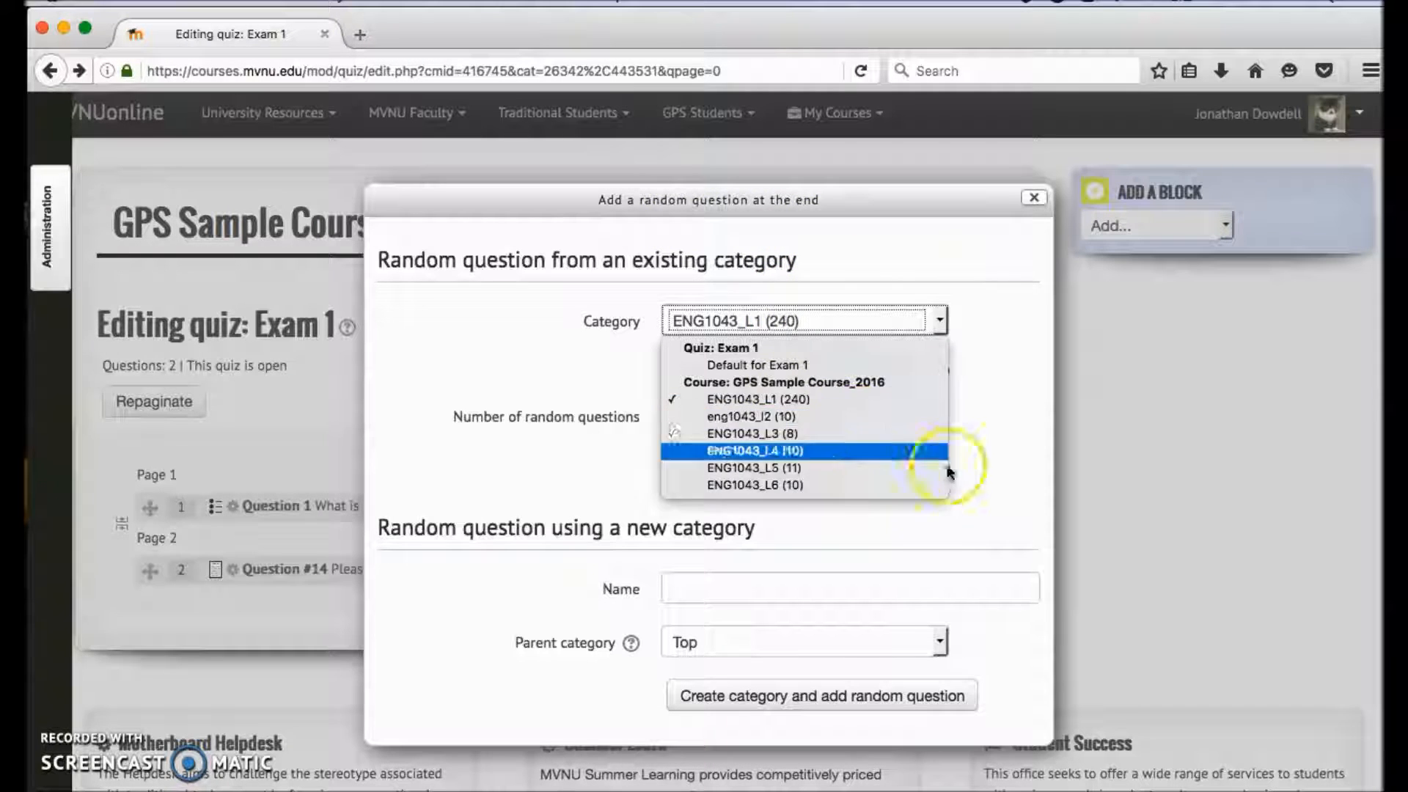
{"action": "left_click", "coordinate": [992, 481]}
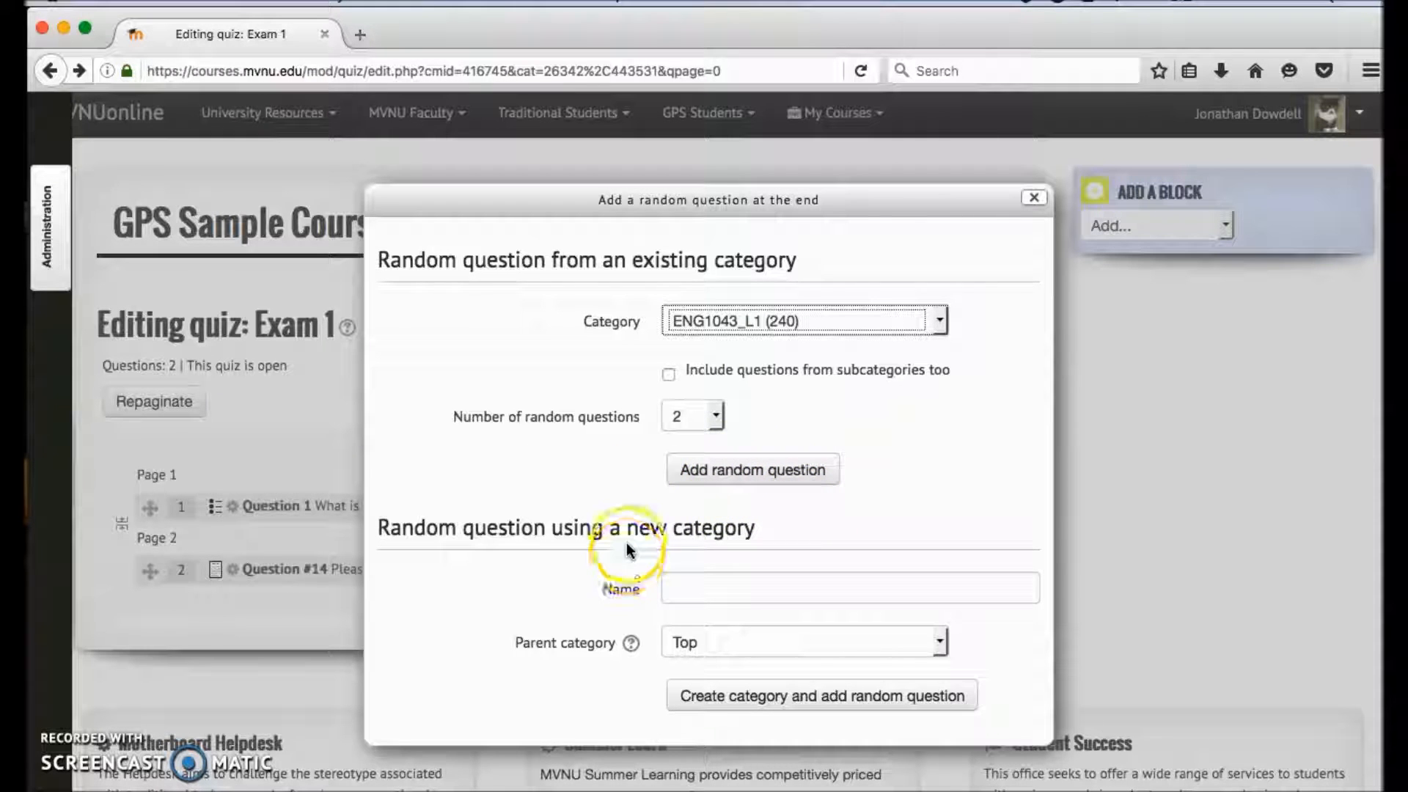
{"action": "left_click", "coordinate": [1034, 197]}
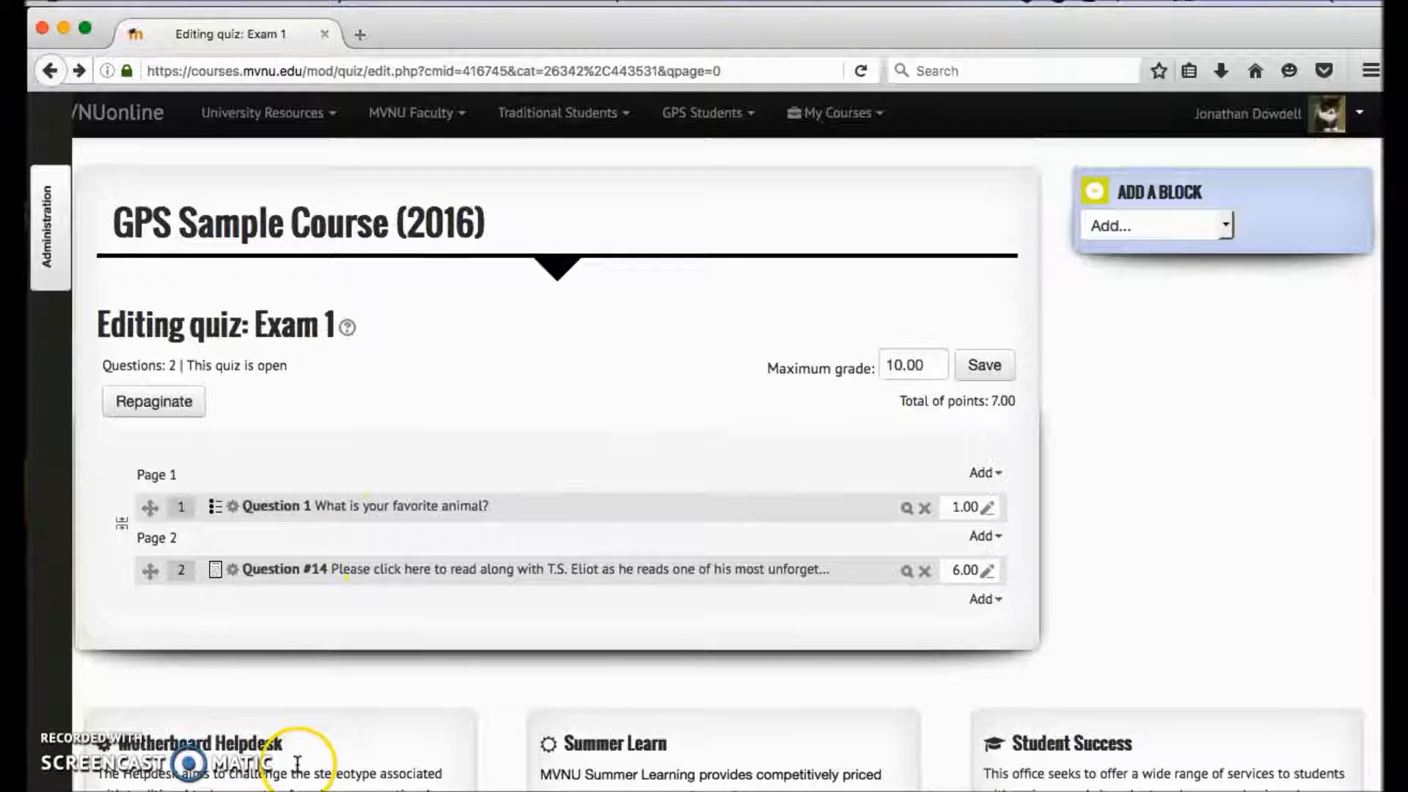
{"action": "scroll", "coordinate": [379, 666], "scroll_direction": "down", "scroll_amount": 3}
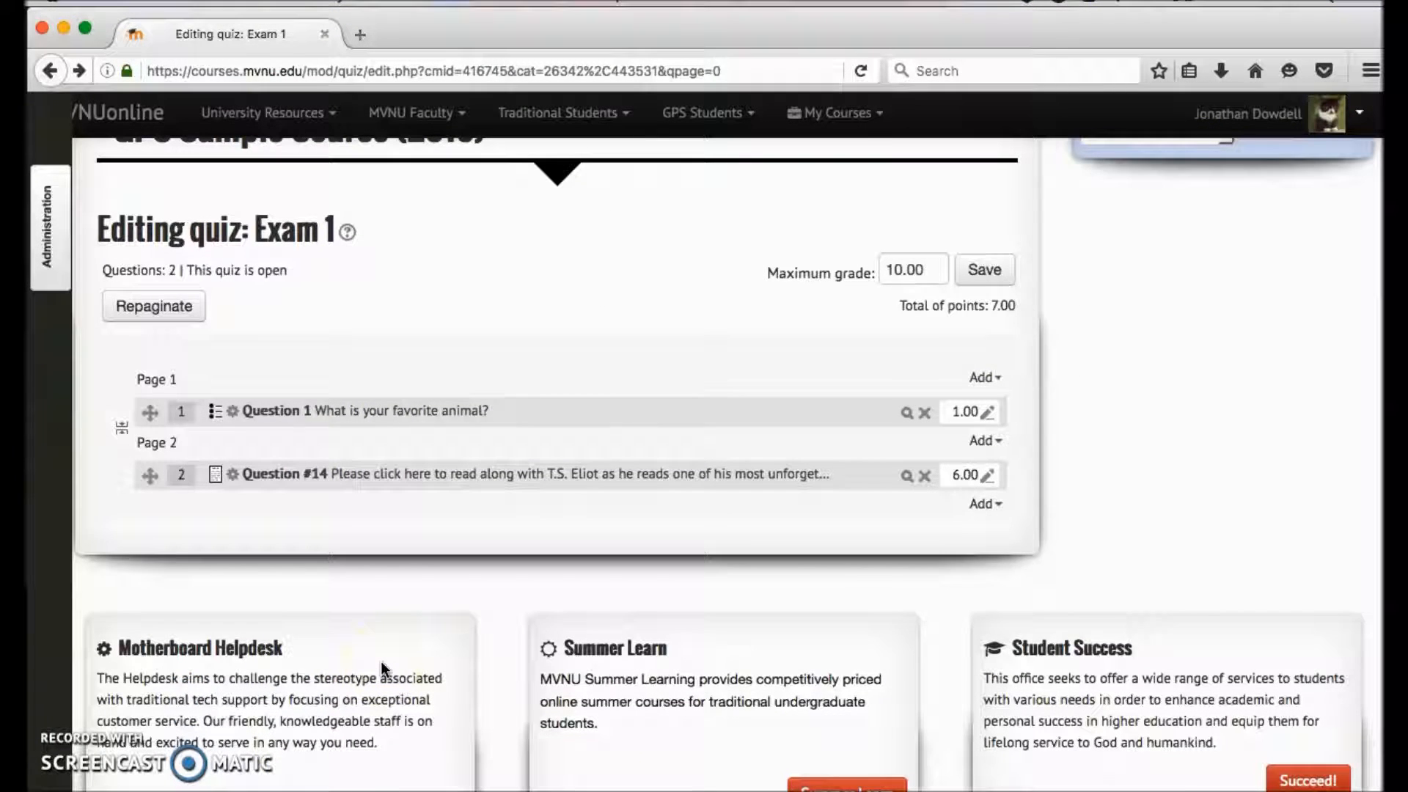